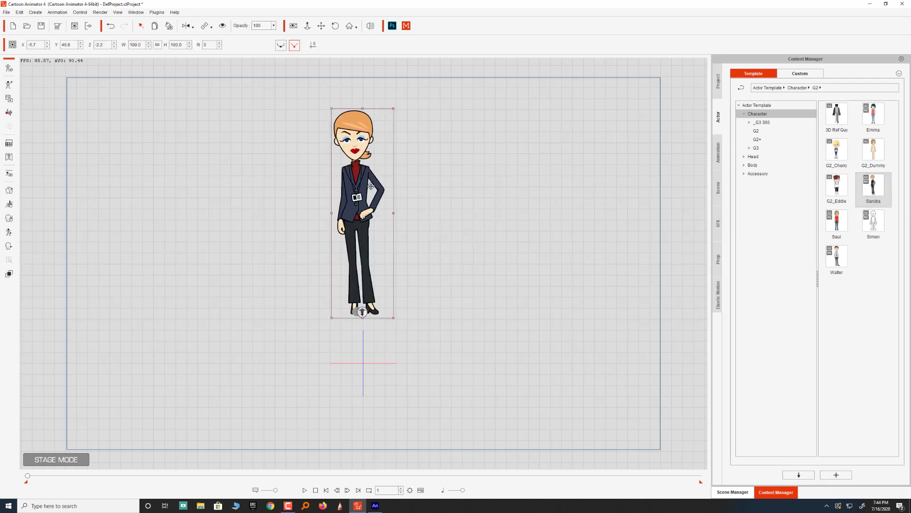
Move the Sandra character down to the ground line and place the G2_Dummy character beside her at roughly the same height.
drag(364, 178, 364, 226)
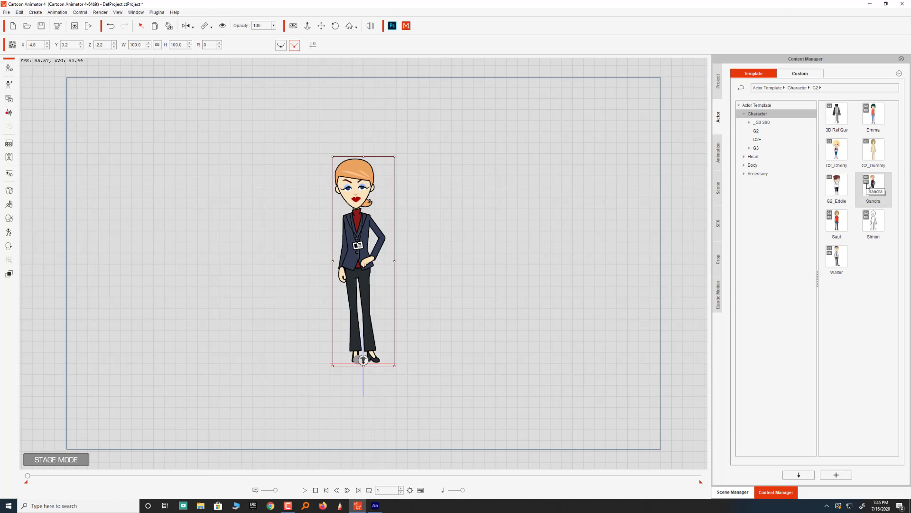
click(874, 150)
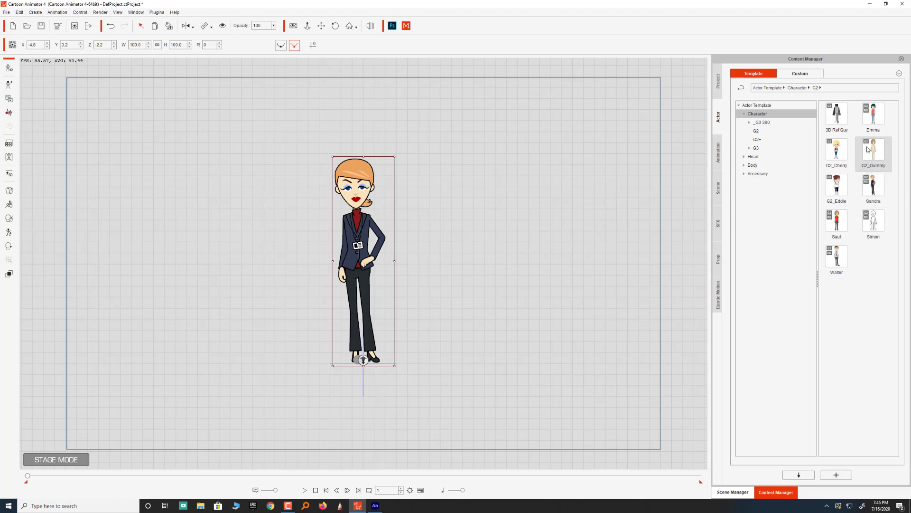
drag(867, 149, 452, 219)
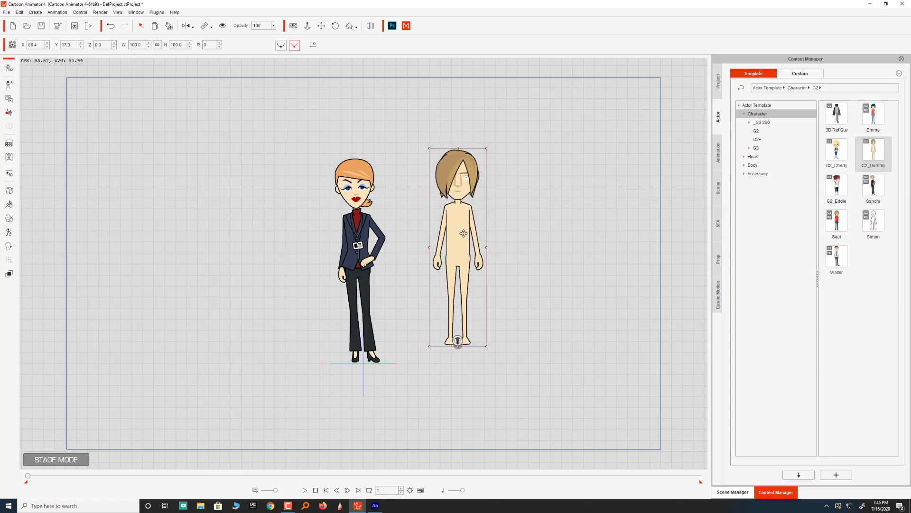
drag(463, 233, 462, 245)
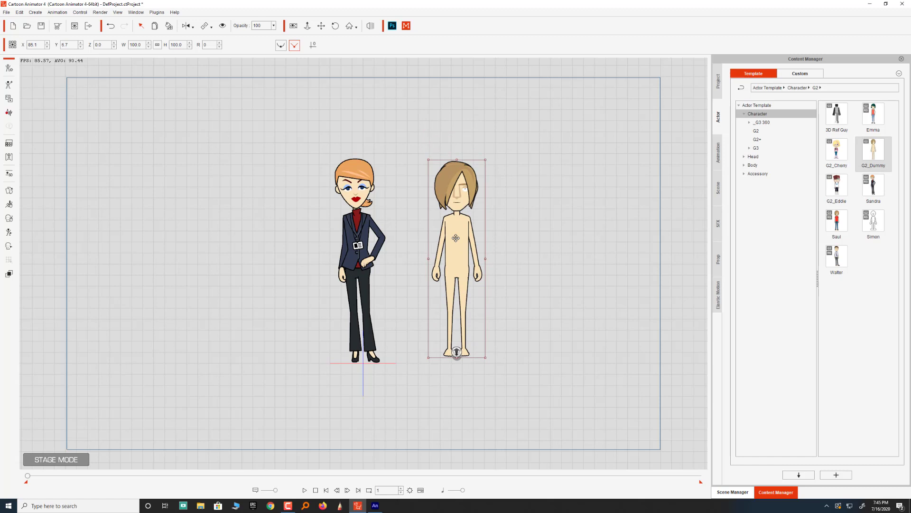
In Sandra's Render Style settings, darken and tint the Skin01 group with brightness -24 and hue -21.
click(10, 144)
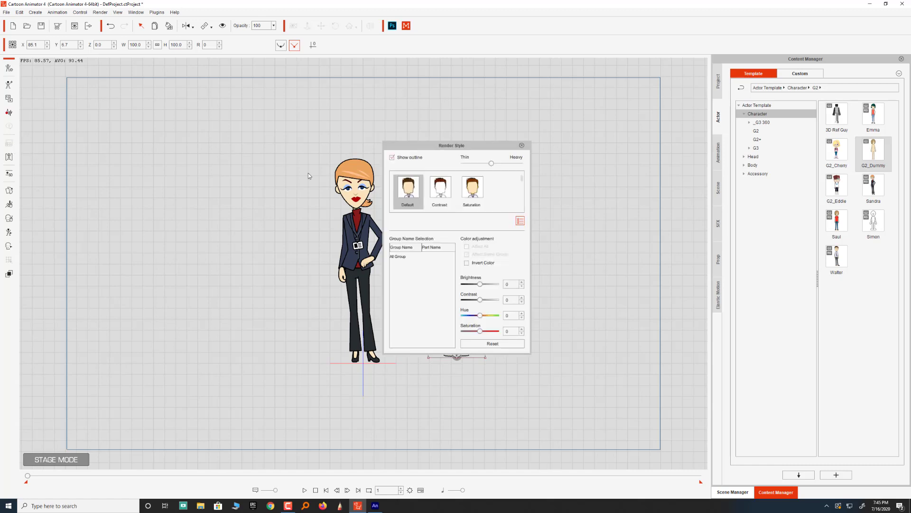
drag(420, 145, 522, 117)
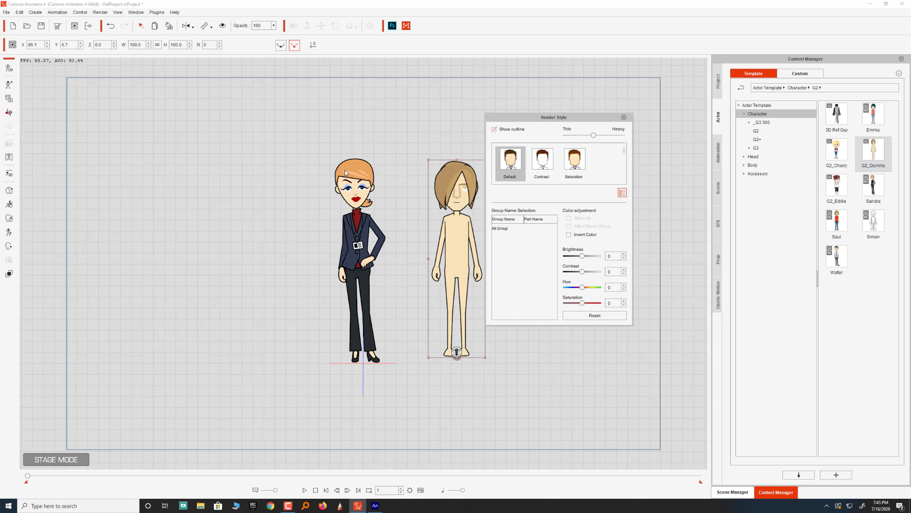
click(358, 178)
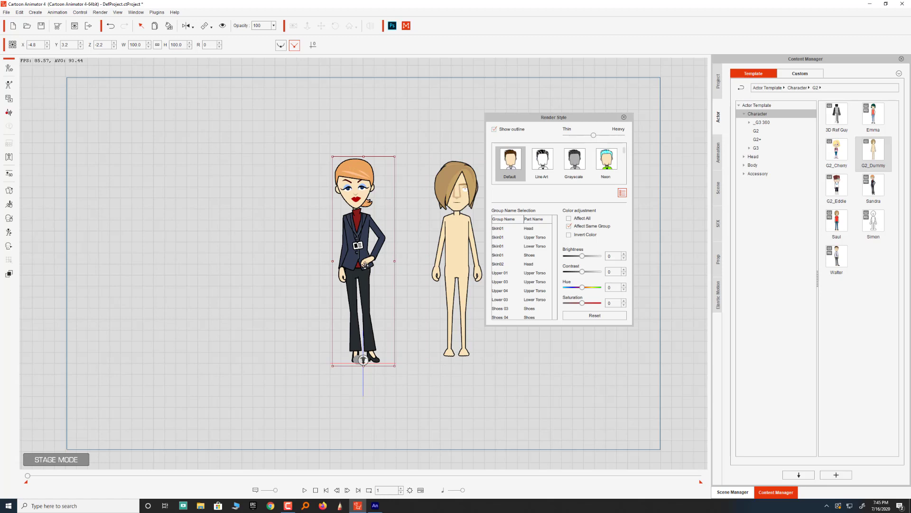
click(498, 230)
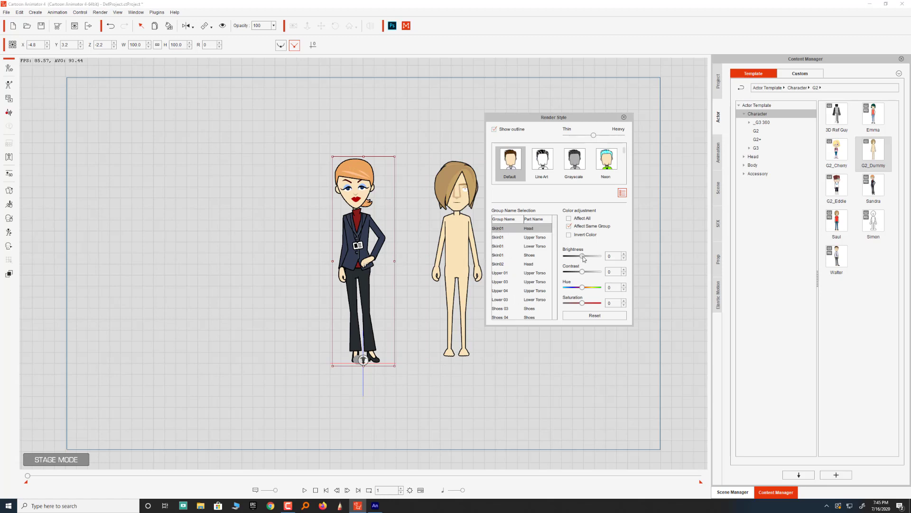
drag(582, 258, 579, 286)
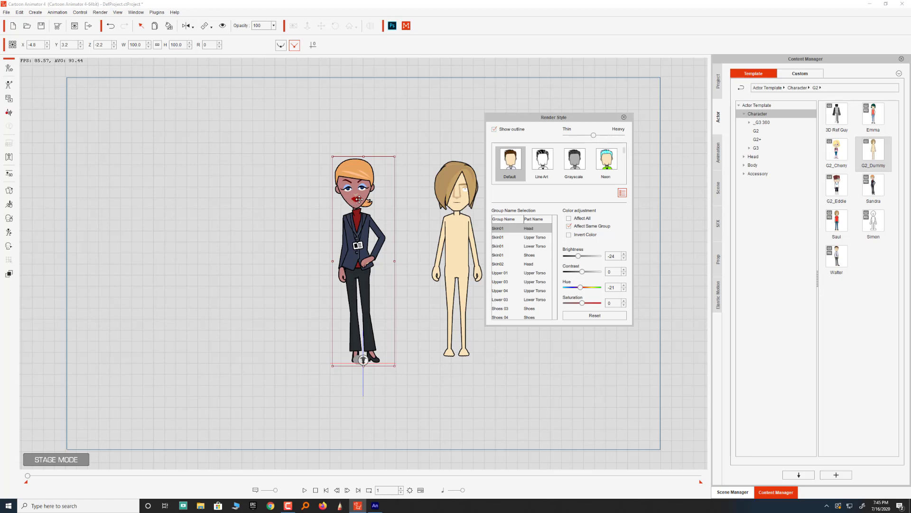
Check the colour adjustments of Sandra's other Skin01 entries for the upper torso, lower torso and shoes against the head.
click(498, 239)
click(501, 255)
click(500, 247)
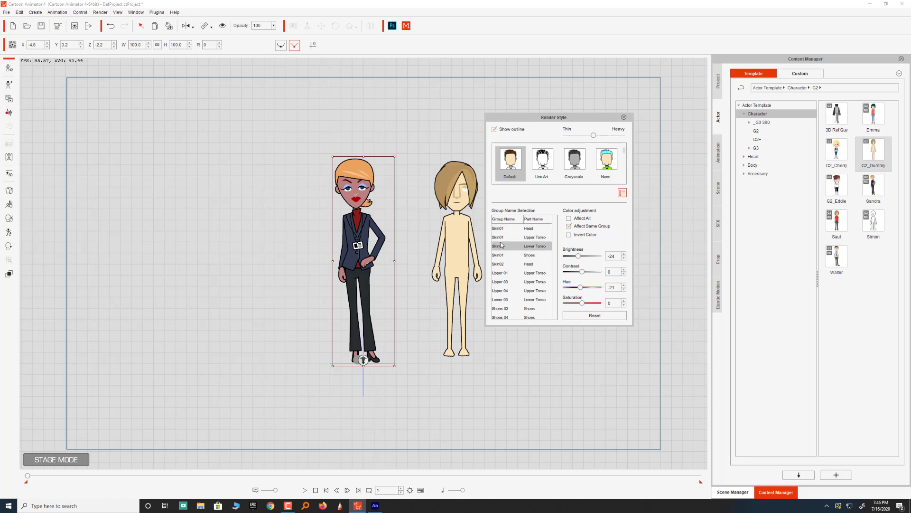
click(499, 238)
click(498, 230)
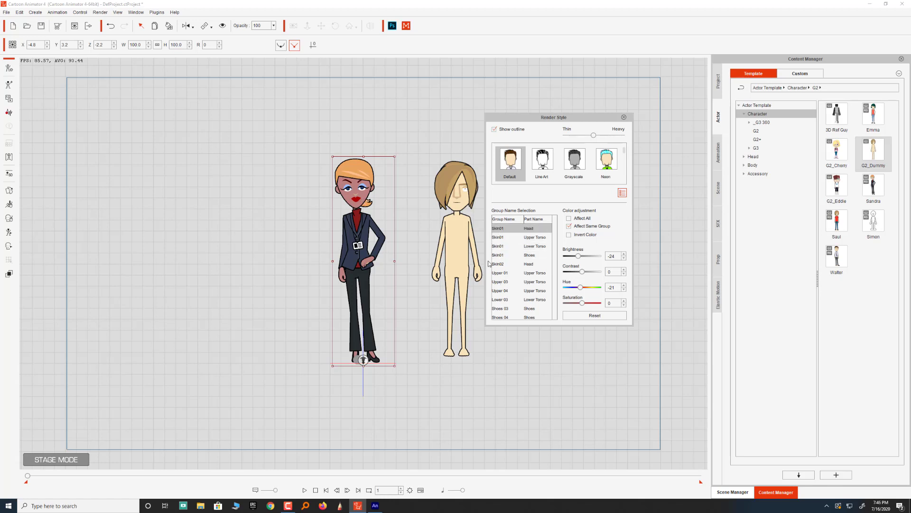
Check which render style groups the dummy character offers and close the Render Style settings.
click(457, 242)
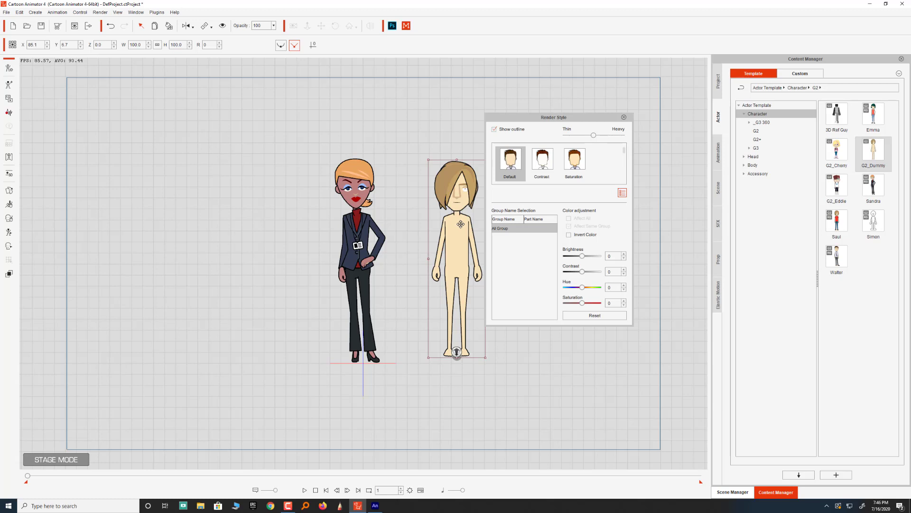
click(623, 118)
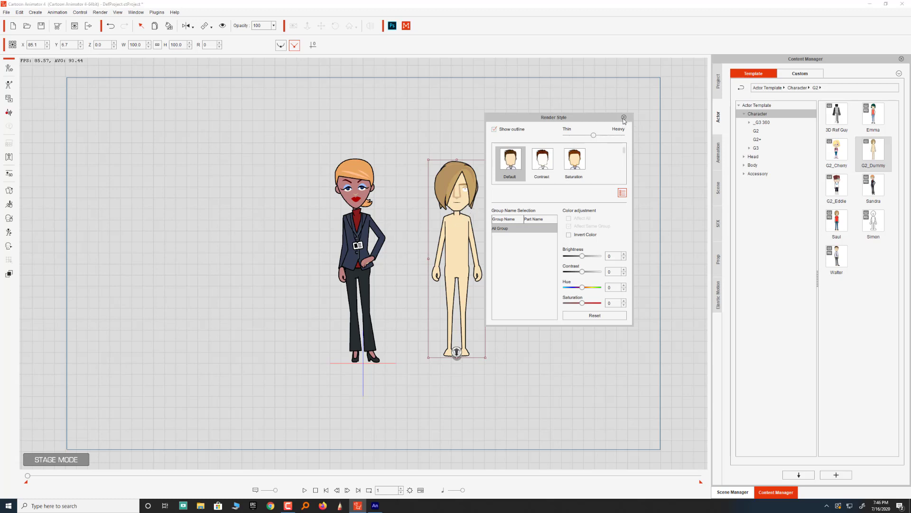
click(624, 118)
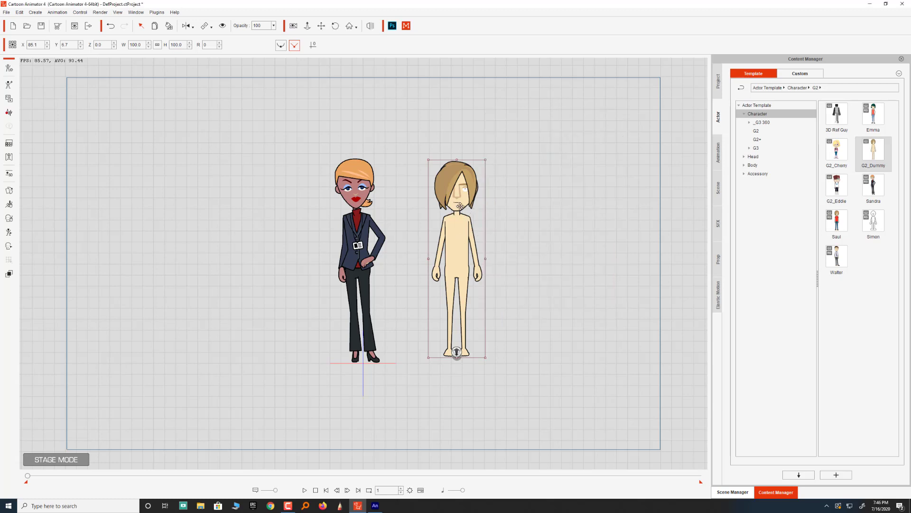
Open the dummy in the composer and start the Vector Grouping Tool for its torso, accepting the loss of the current render style data.
click(9, 69)
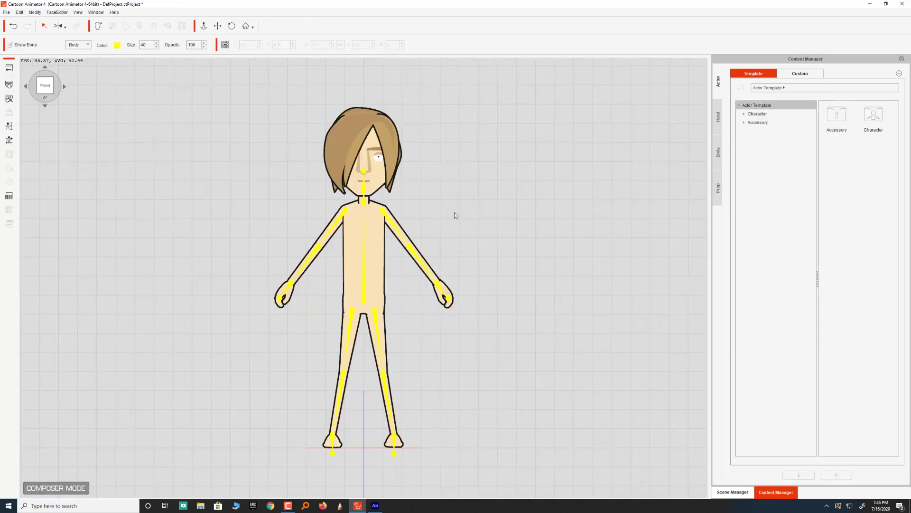
click(372, 230)
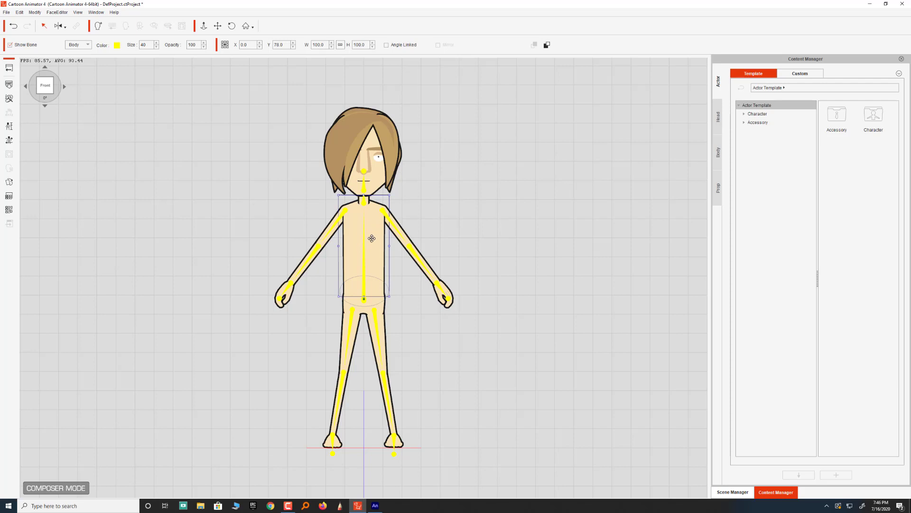
drag(372, 238, 372, 239)
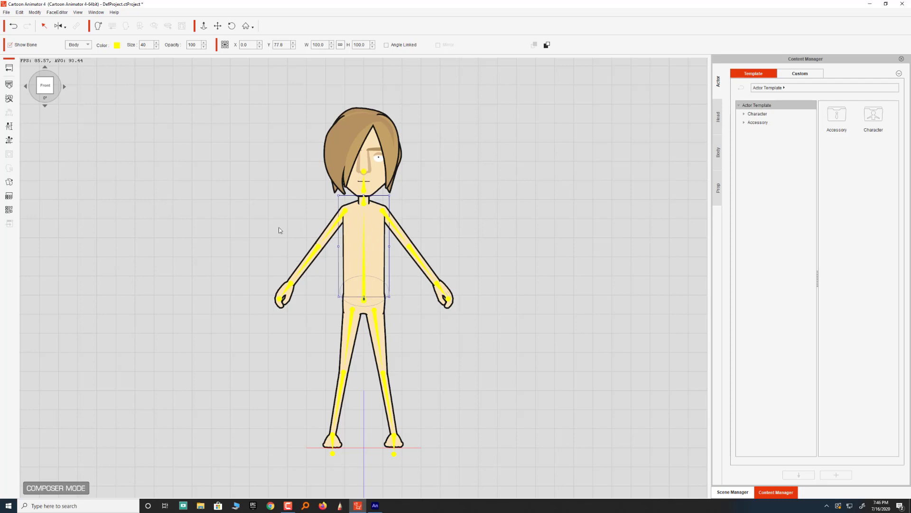
click(9, 210)
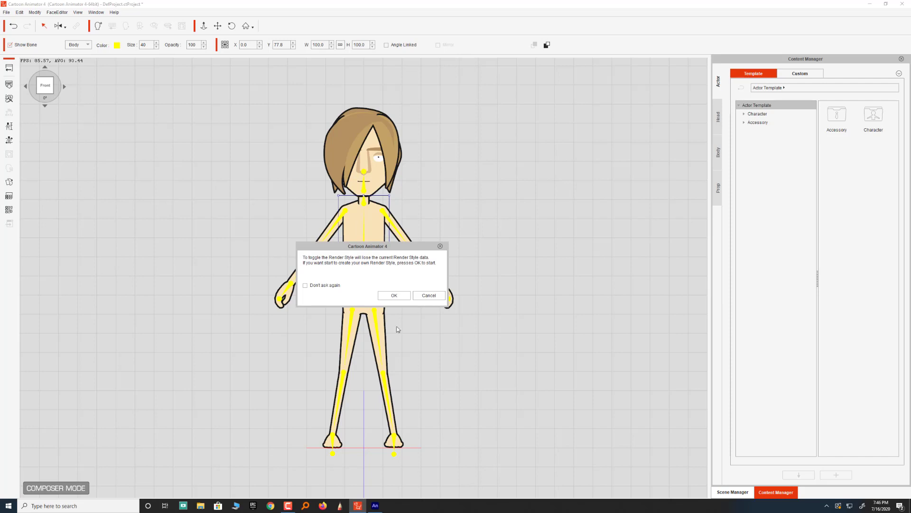
click(395, 296)
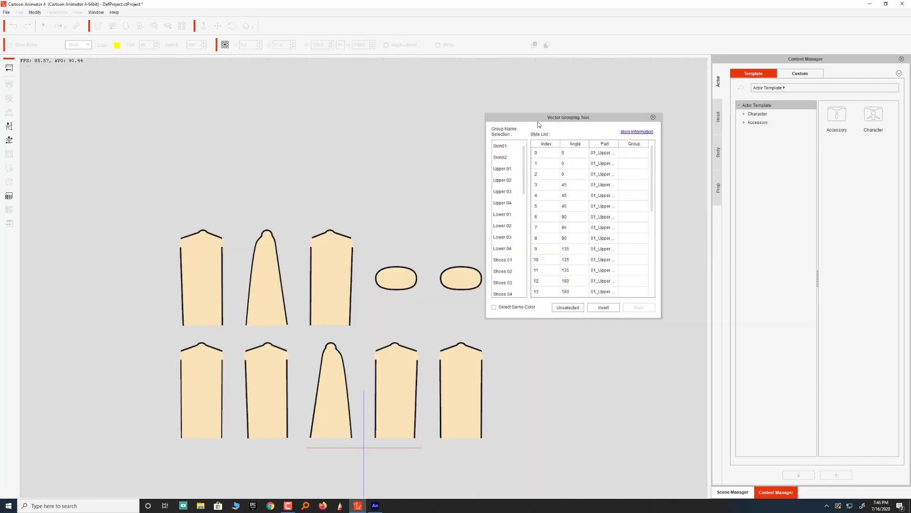
drag(539, 125, 621, 127)
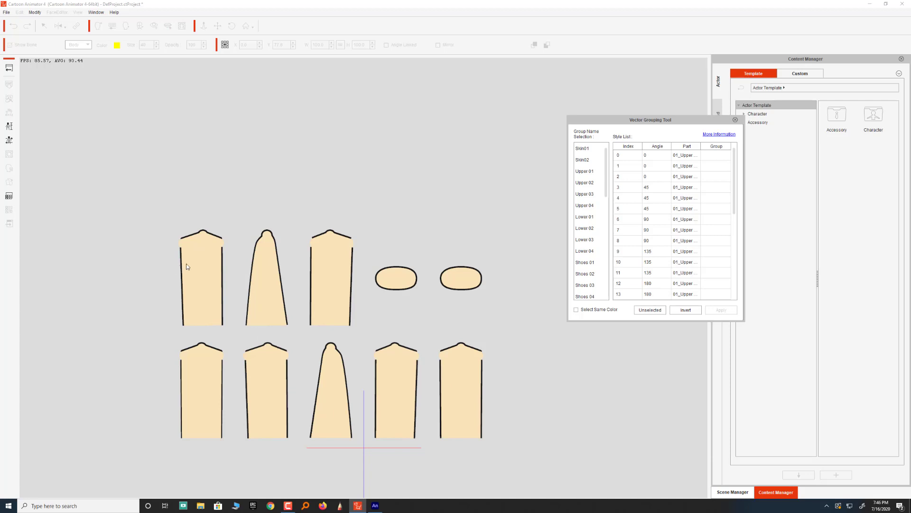
Select all torso fill shapes sharing the colour of index 0 and assign them to the Skin01 group.
click(683, 157)
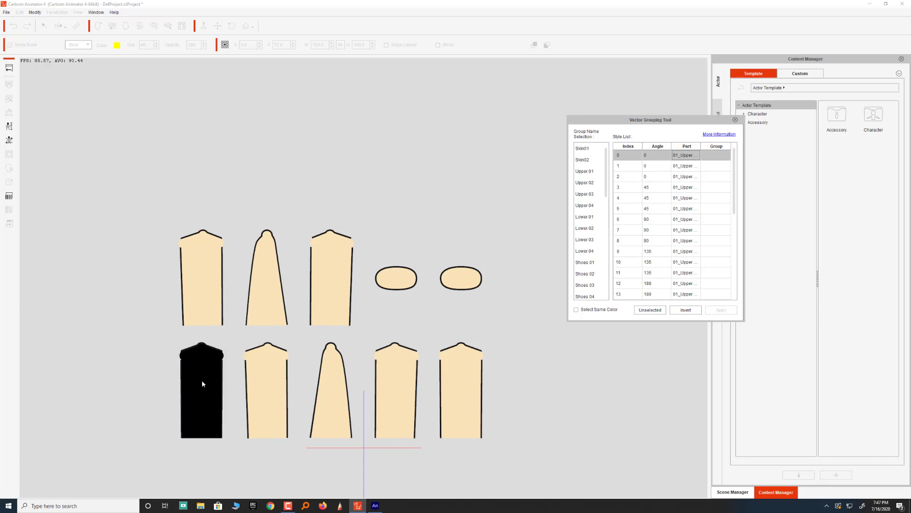
click(587, 313)
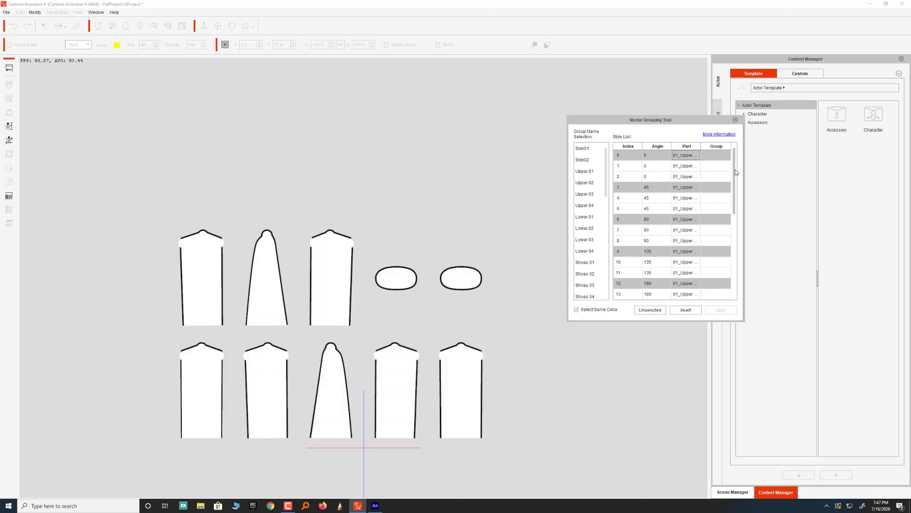
mouse_move(734, 167)
mouse_down()
mouse_move(748, 255)
mouse_move(731, 154)
mouse_up()
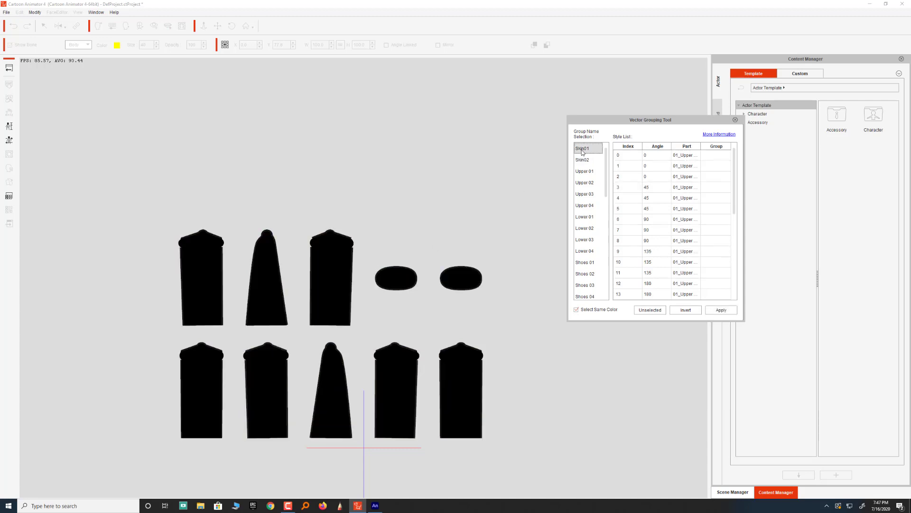
click(584, 149)
mouse_move(611, 159)
mouse_down()
mouse_move(617, 287)
mouse_move(603, 205)
mouse_move(607, 147)
mouse_up()
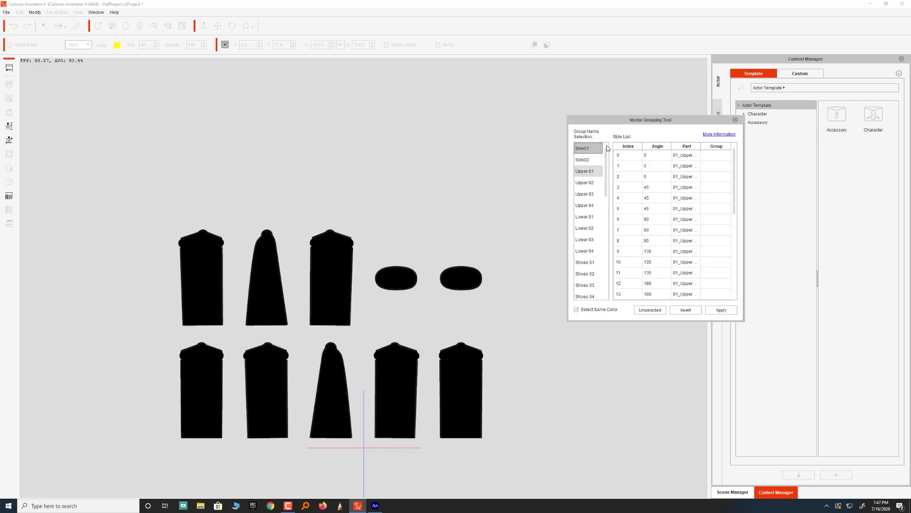
click(725, 310)
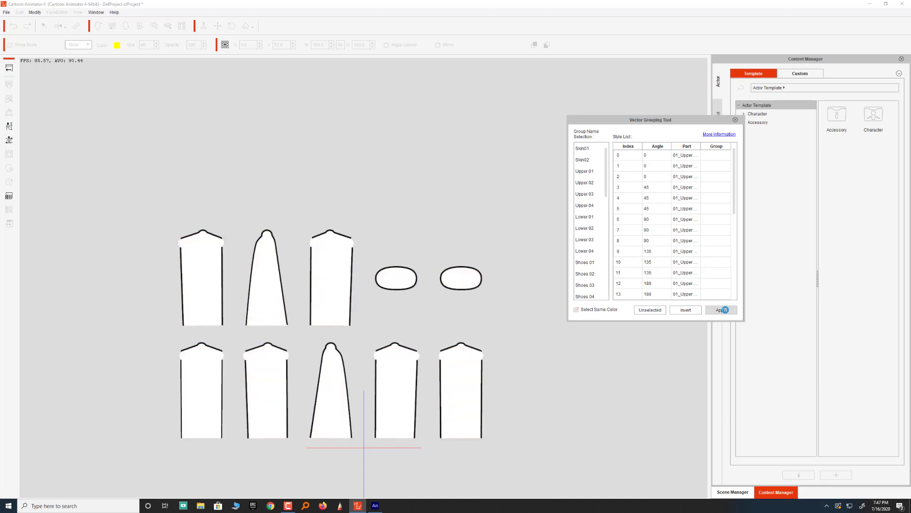
Review the Skin01 assignment by highlighting the torso shapes together and then individually at indexes 0, 3, 6 and 9.
click(678, 156)
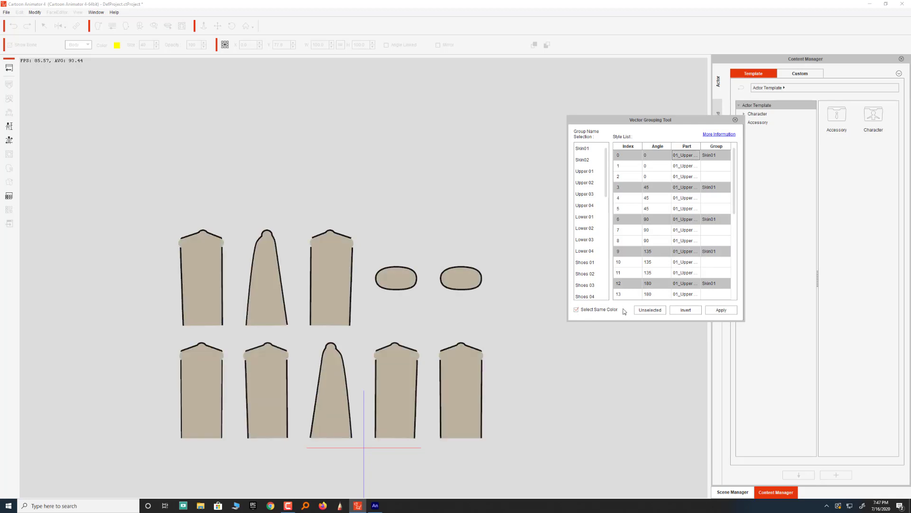
click(686, 156)
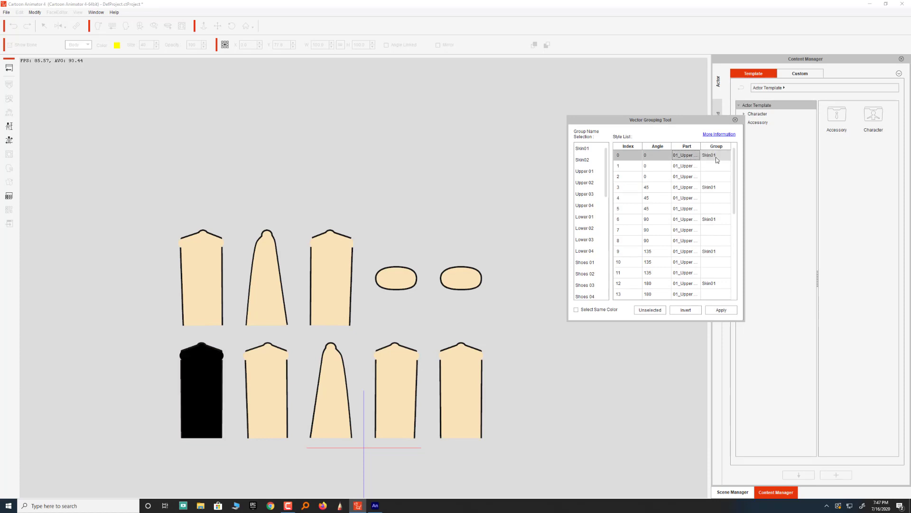
click(714, 188)
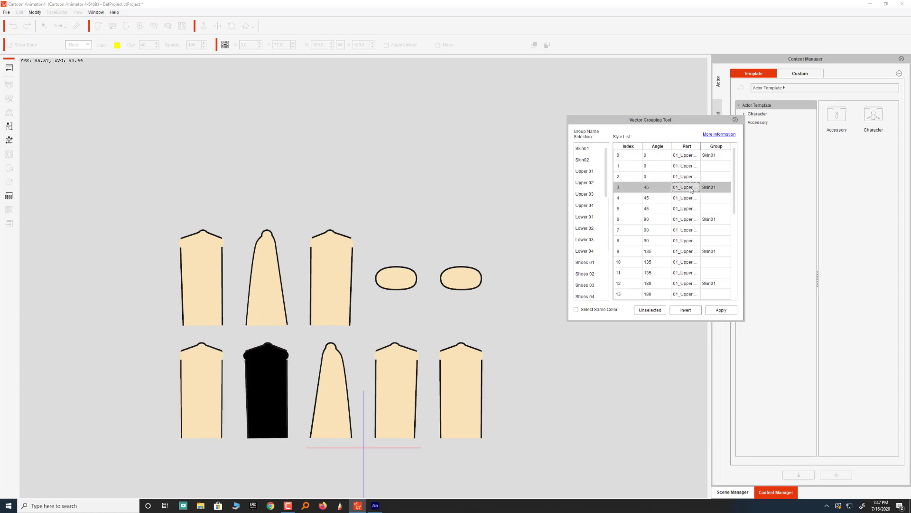
click(694, 221)
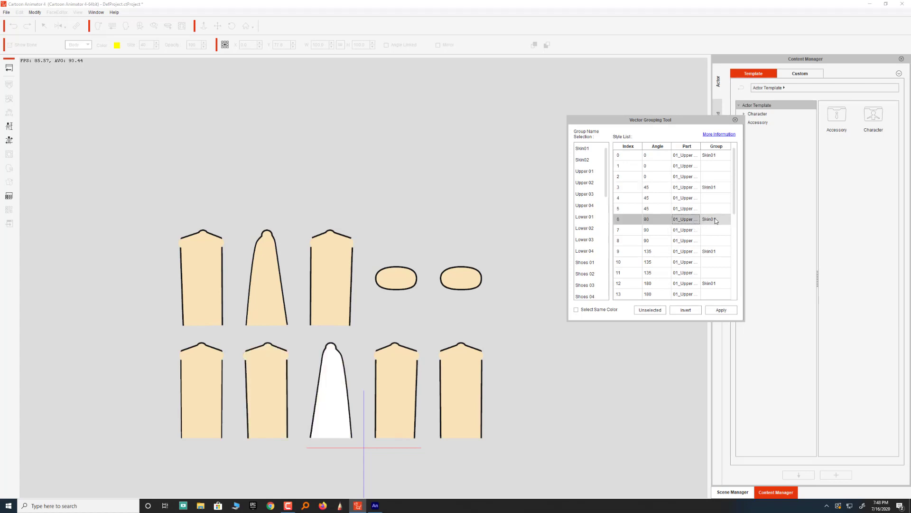
click(690, 253)
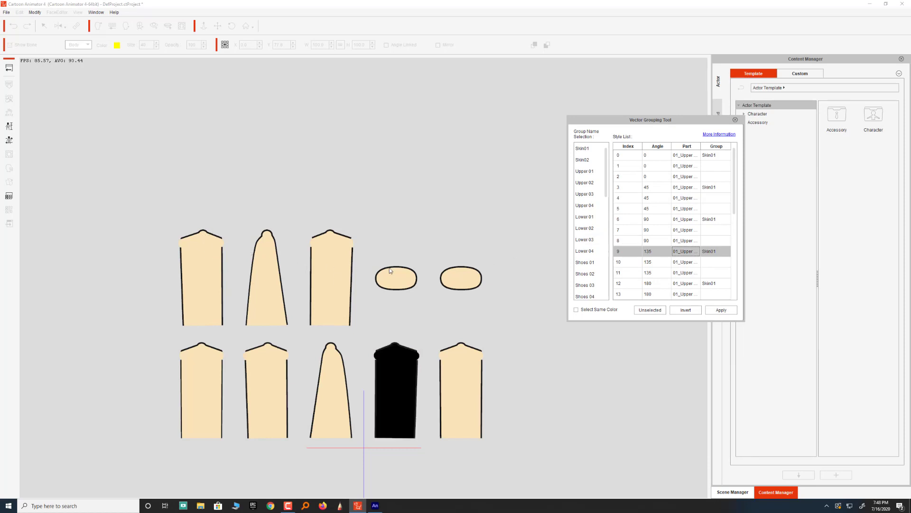
Enable same-colour selection for the torso outline at index 1 and browse the available group names, settling on Skin02.
click(690, 167)
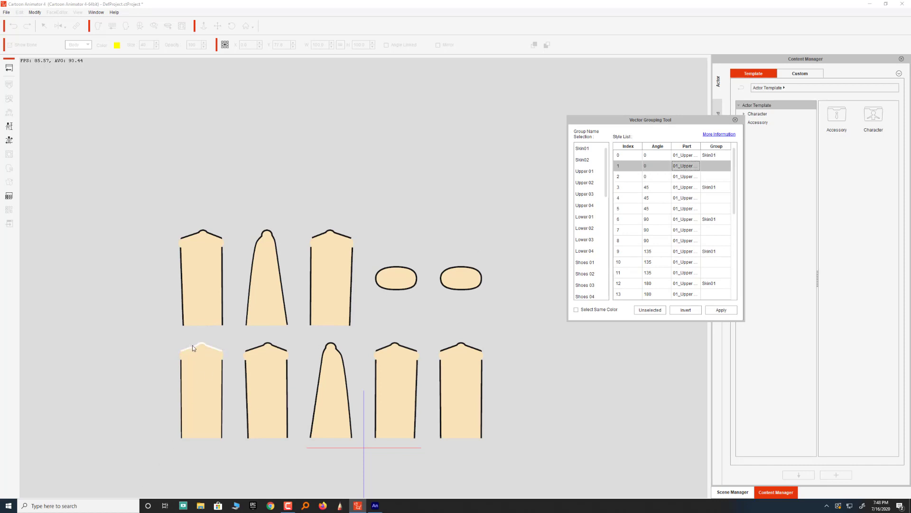
click(576, 309)
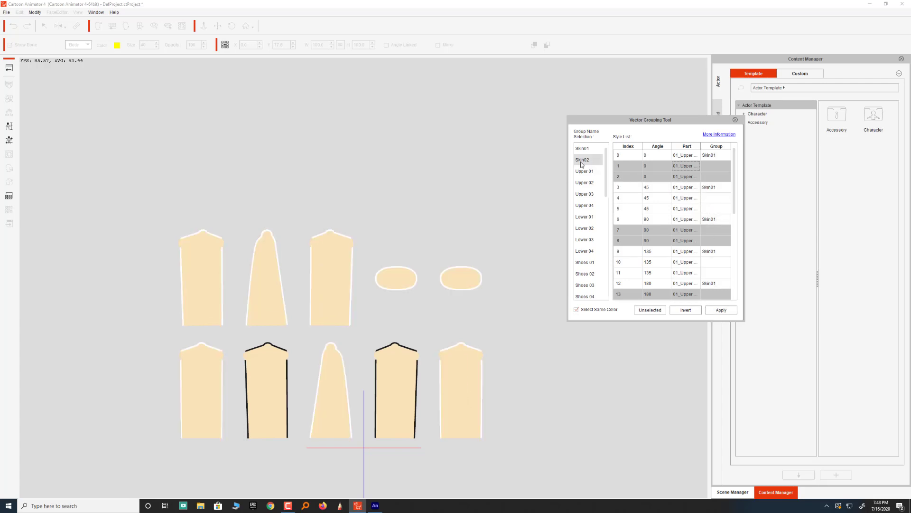
drag(606, 173, 601, 282)
scroll(602, 237, up, 5)
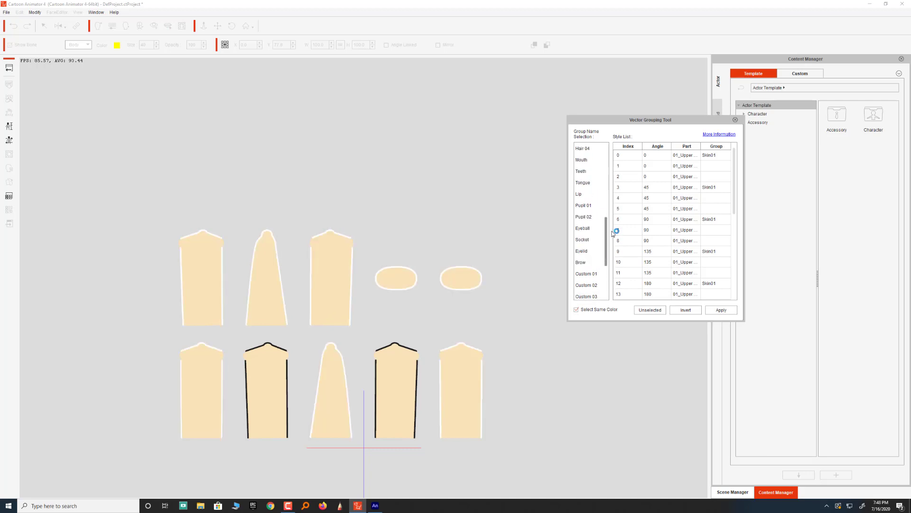
drag(606, 217, 607, 151)
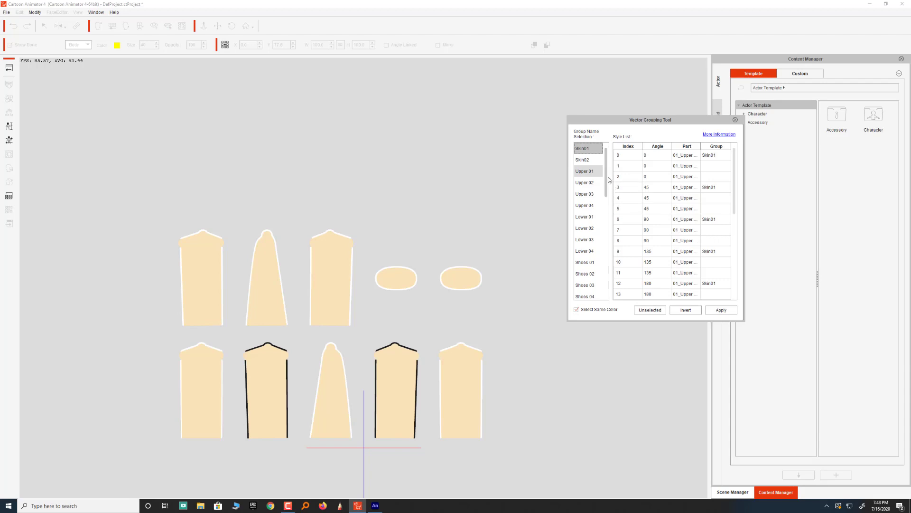
click(583, 159)
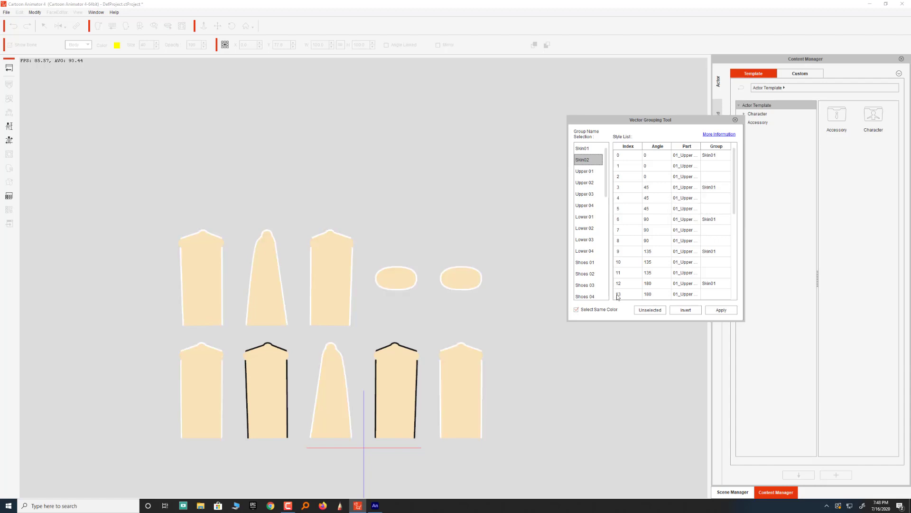
Select all torso outlines sharing the colours of indexes 2 and 4, assign them to the Skin02 group, and close the grouping tool.
click(718, 167)
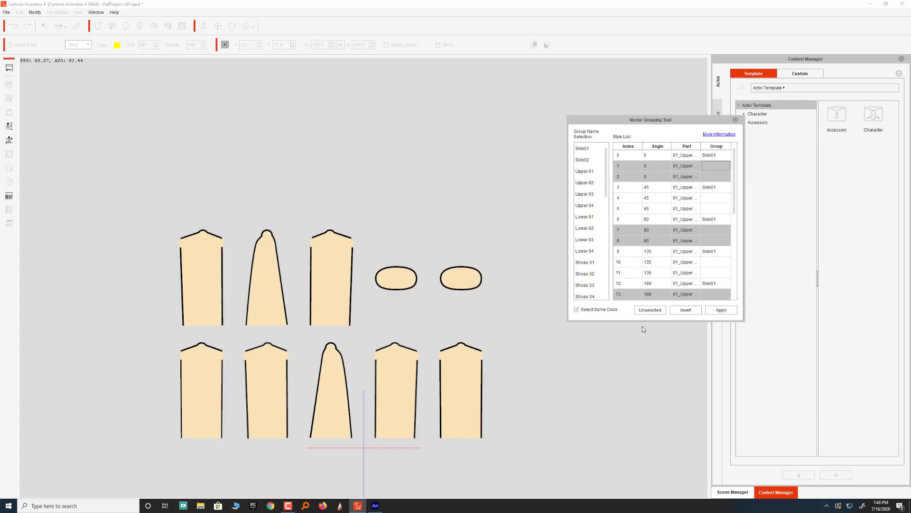
click(706, 200)
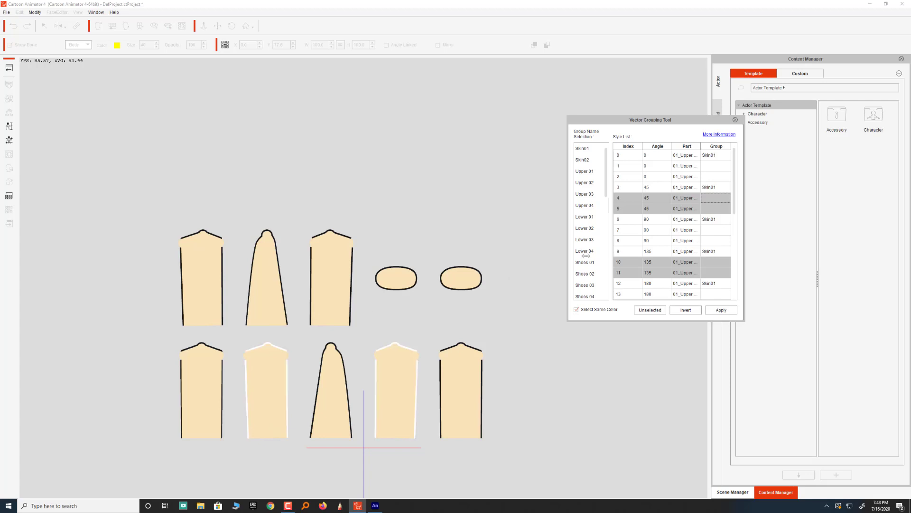
ctrl+click(713, 176)
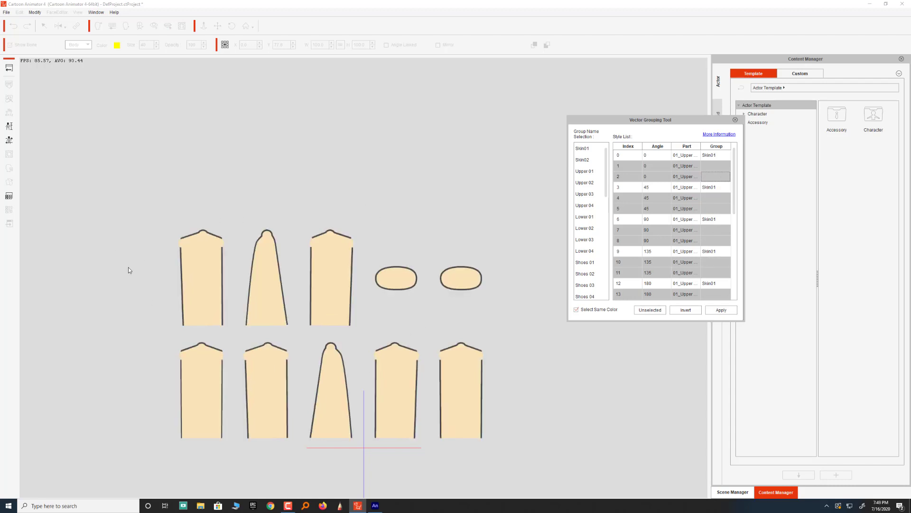
click(587, 161)
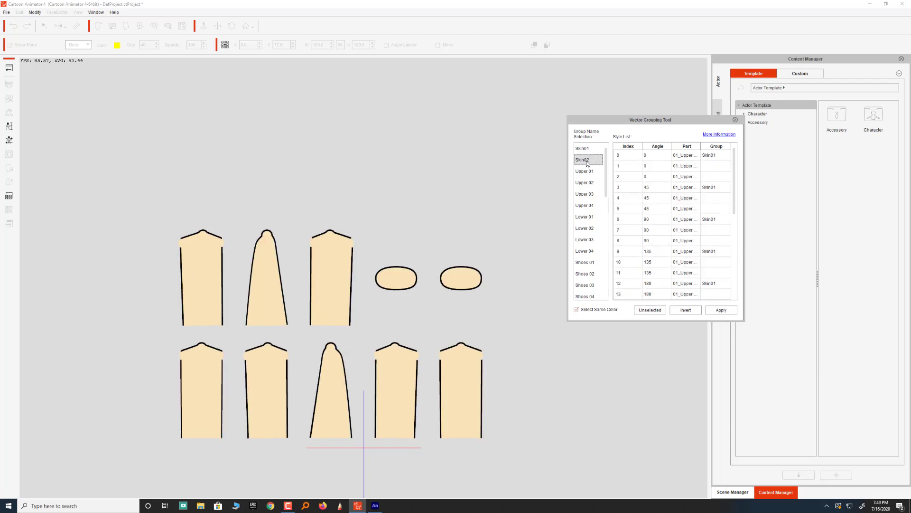
click(721, 309)
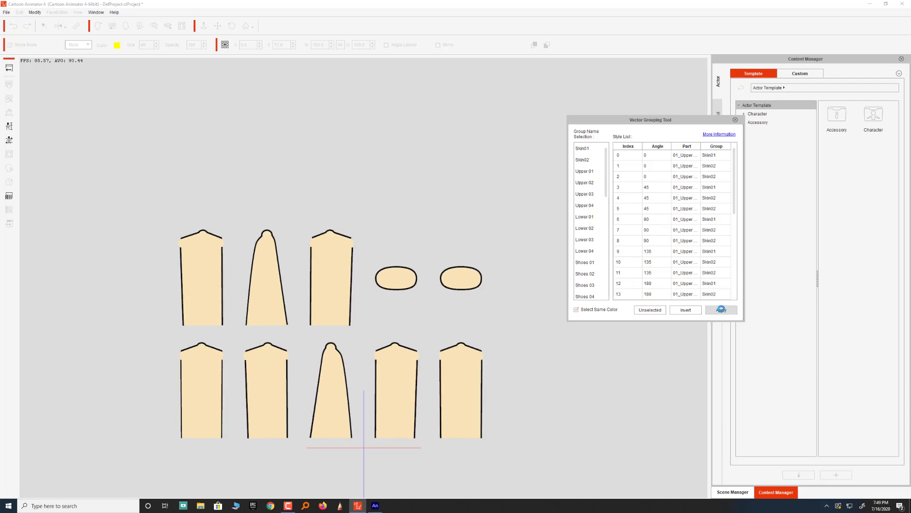
click(736, 120)
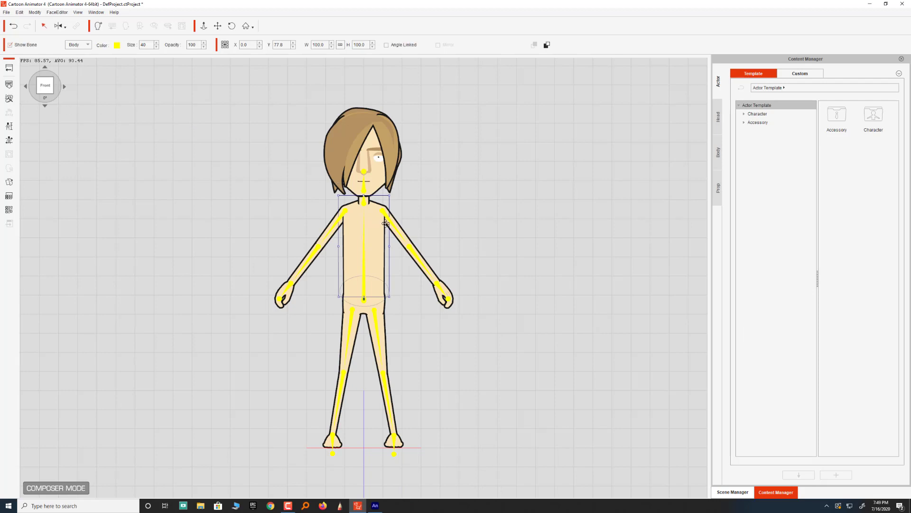
Start the Vector Grouping Tool for the left upper arm and assign all its skin fill shapes to the Skin01 group.
click(398, 233)
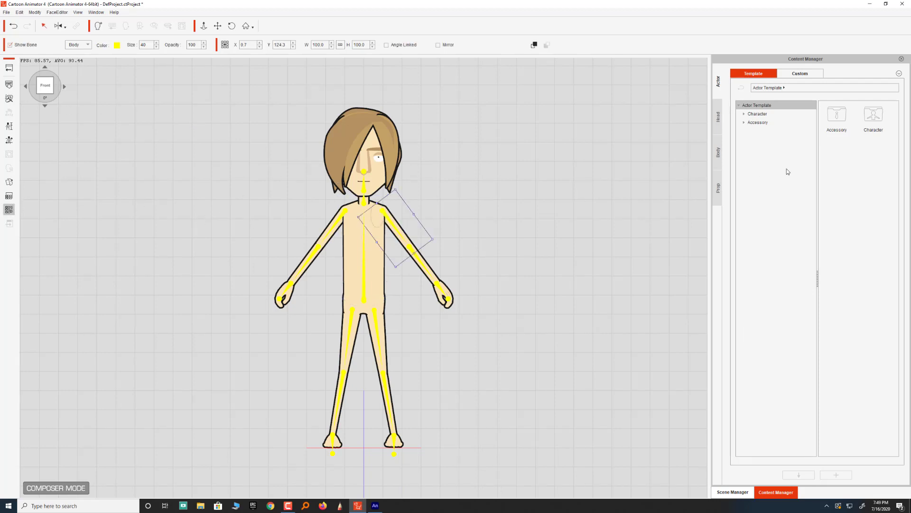
click(711, 158)
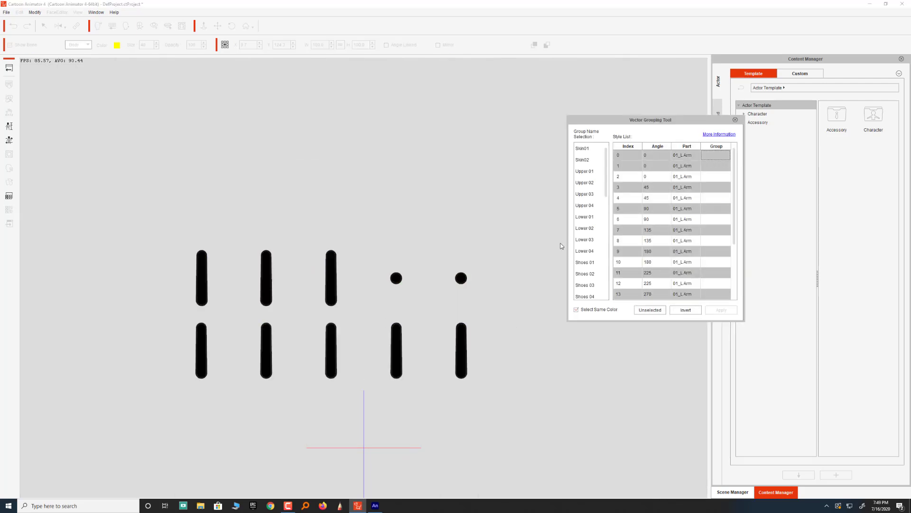
click(591, 148)
click(722, 310)
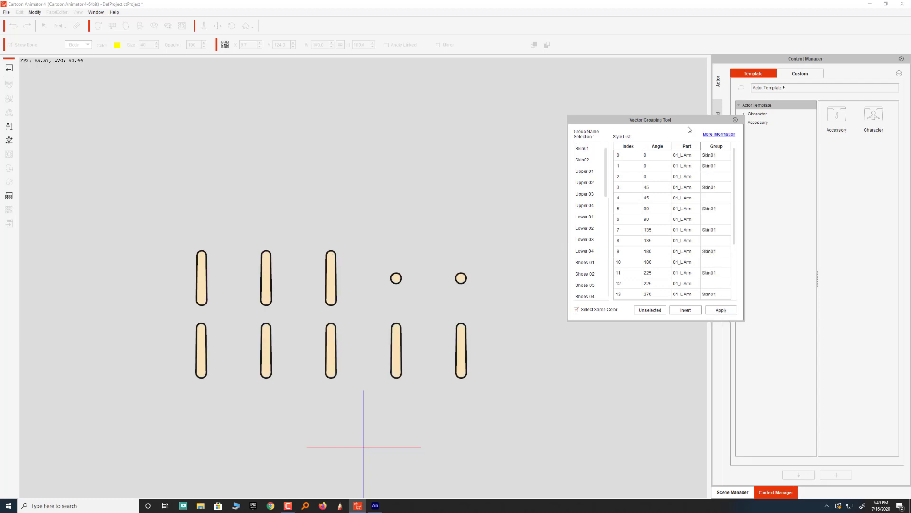
Select all left upper arm outlines, including those sharing the colour of index 6, and assign them to the Skin02 group.
click(707, 178)
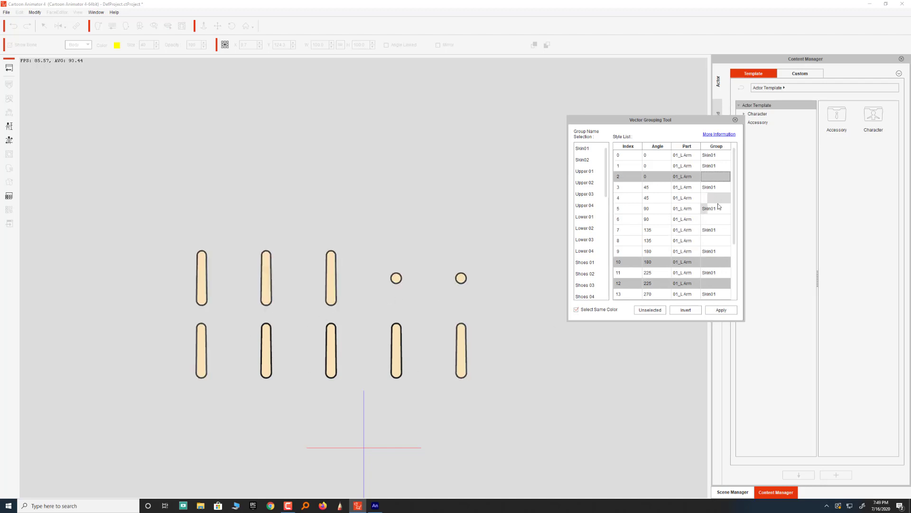
click(716, 219)
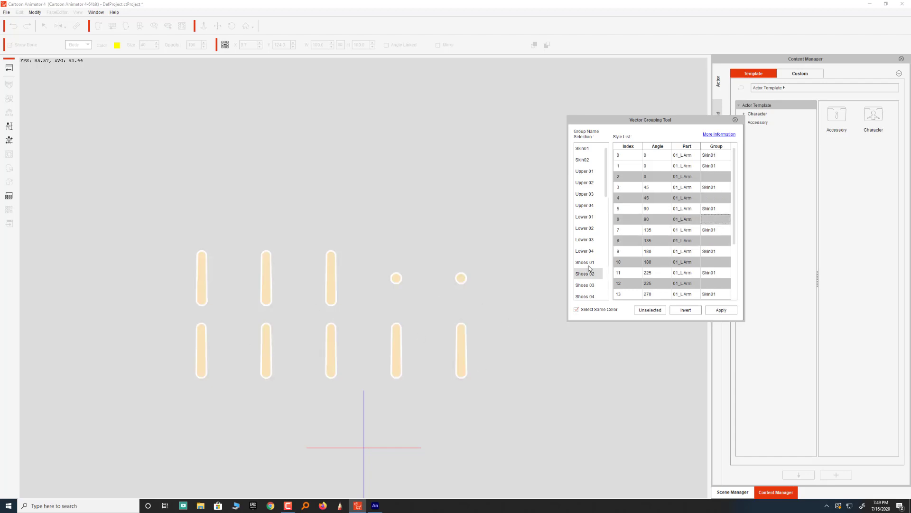
drag(607, 167, 621, 295)
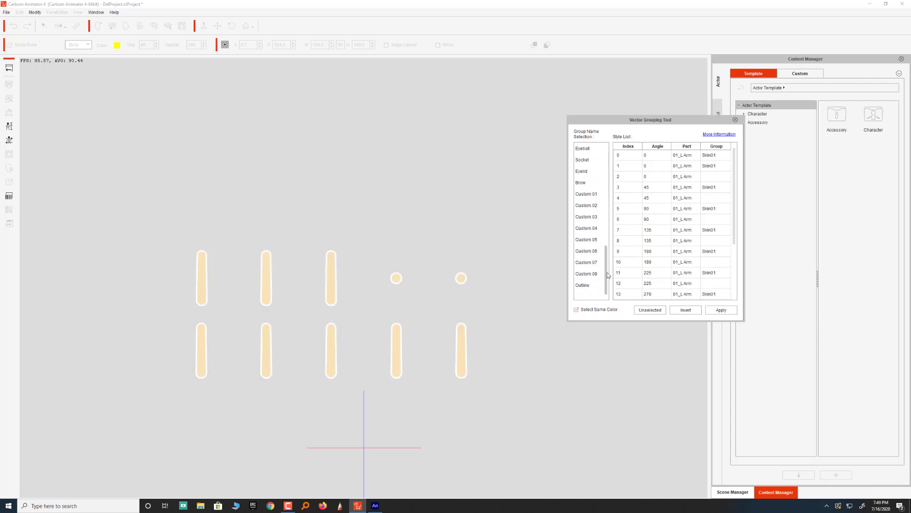
drag(608, 276, 611, 162)
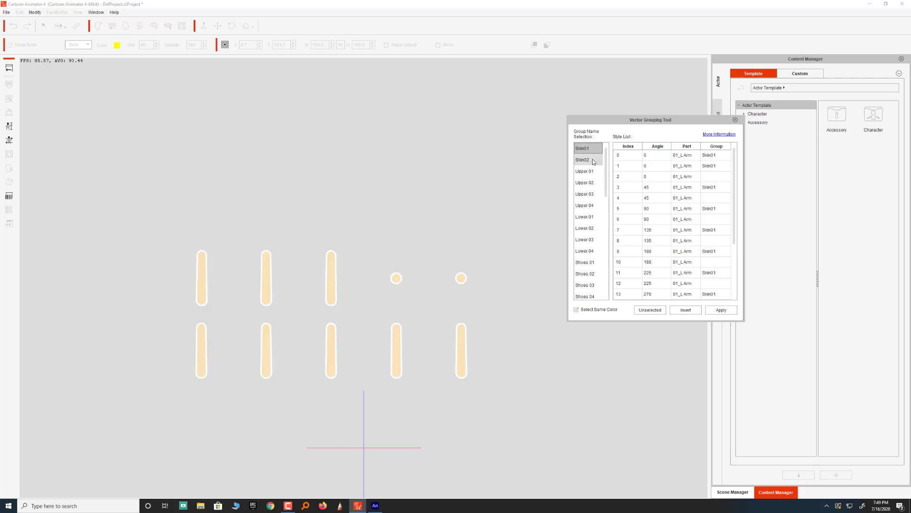
click(595, 162)
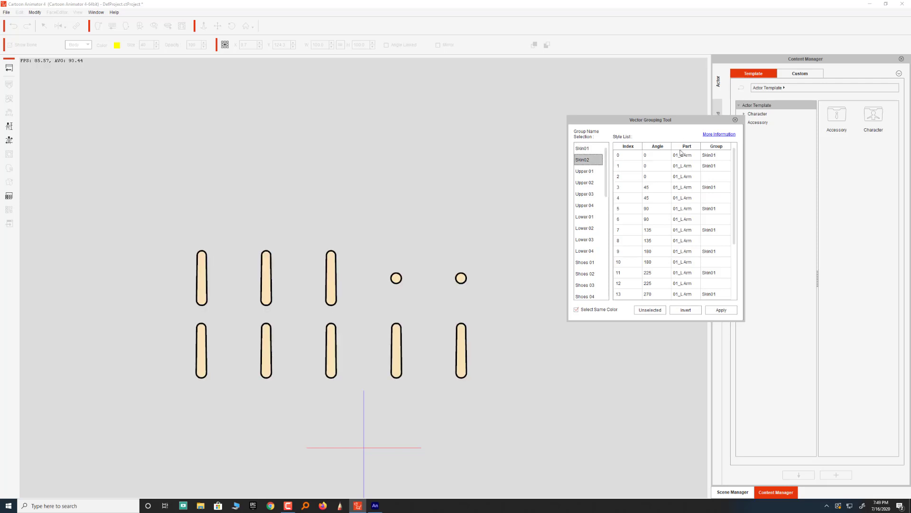
click(722, 309)
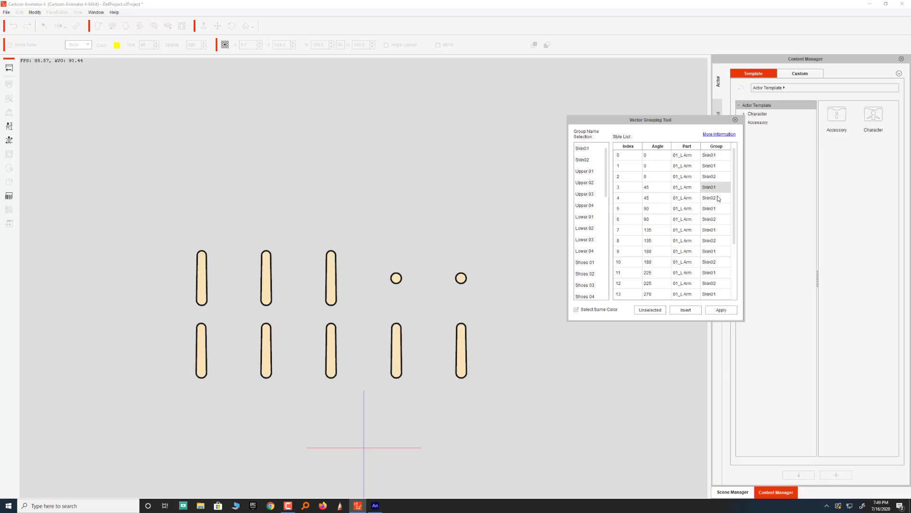
Check the upper arm's Skin01 fills and Skin02 outlines by highlighting each set, and close the grouping tool.
click(711, 251)
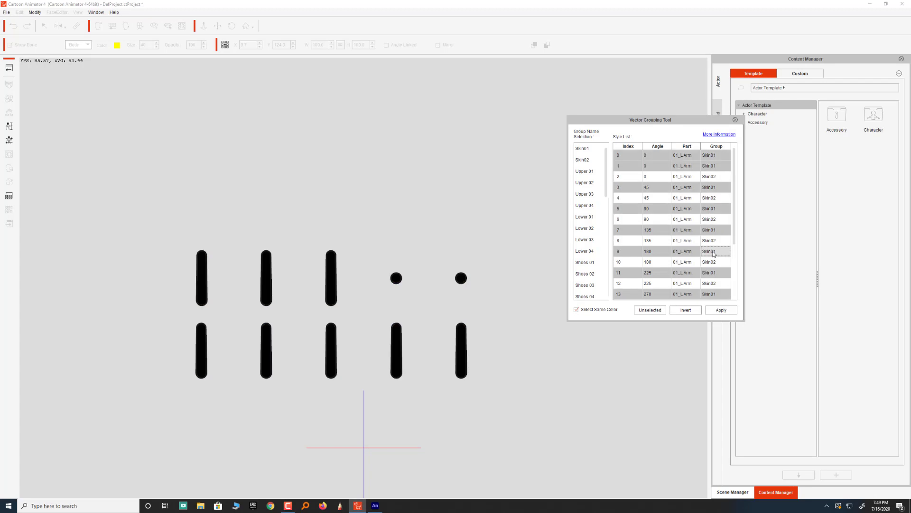
click(710, 241)
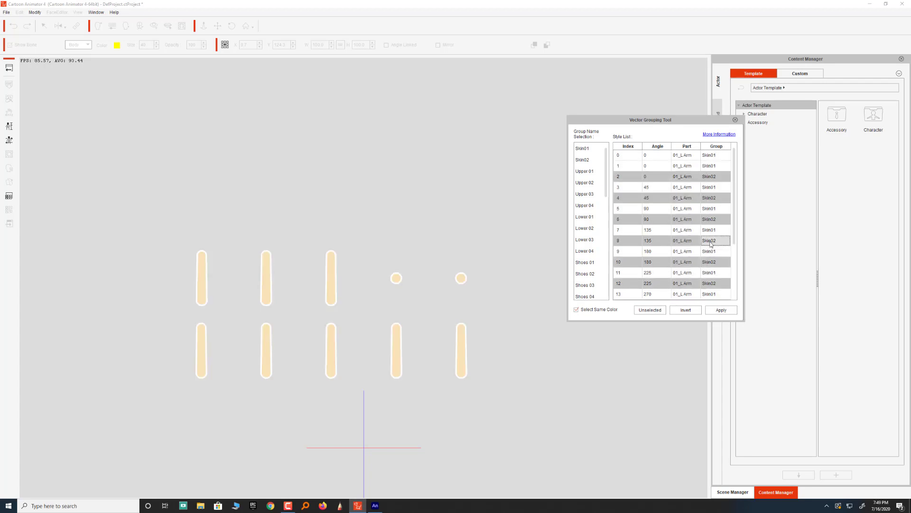
click(735, 120)
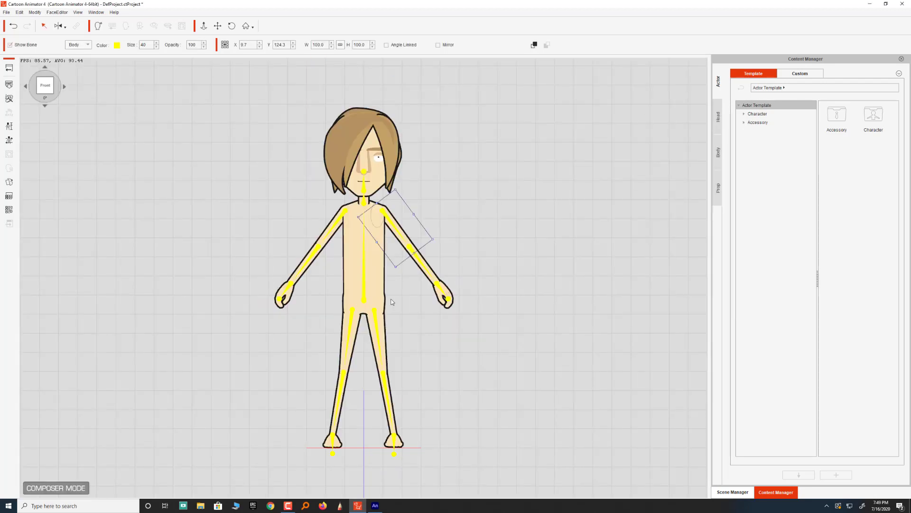
Start the Vector Grouping Tool for the left forearm and assign all its skin fill shapes to the Skin01 group.
click(422, 263)
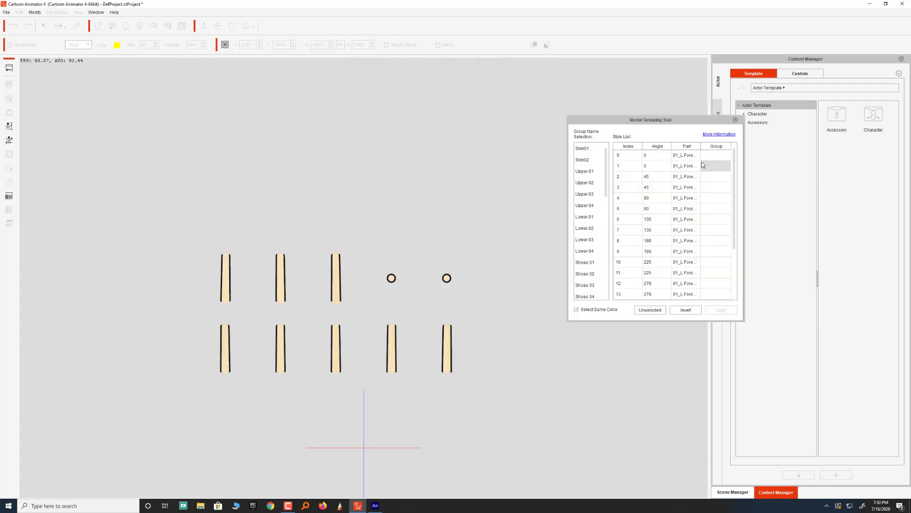
click(707, 156)
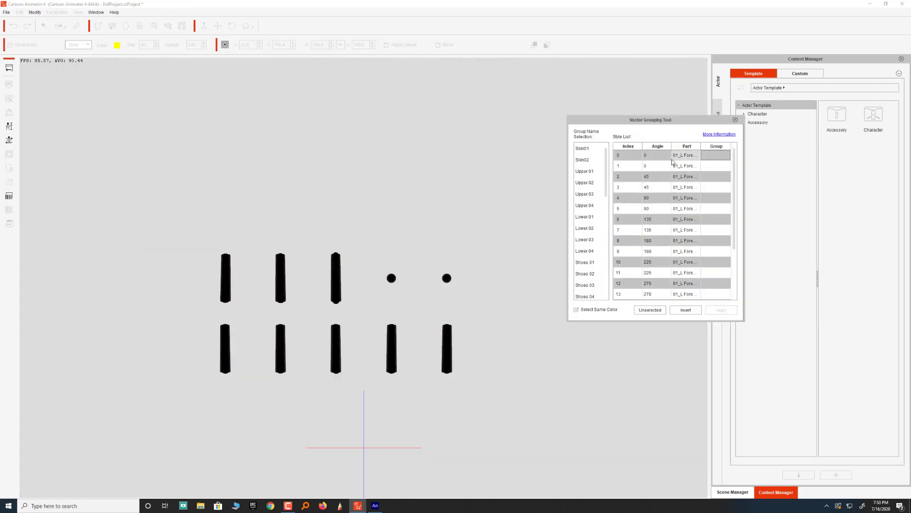
click(588, 150)
click(730, 313)
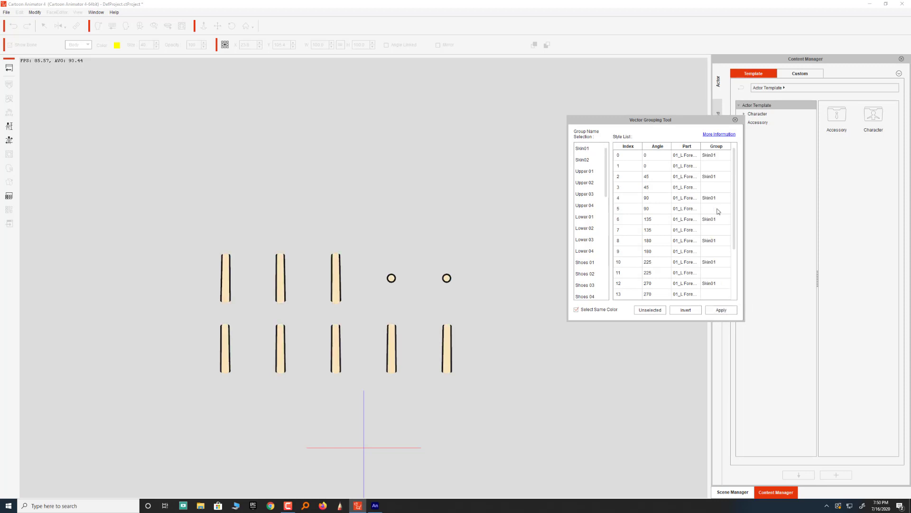
Select all left forearm outlines sharing the colours of indexes 1 and 3, assign them to Skin02, and close the grouping tool.
click(713, 169)
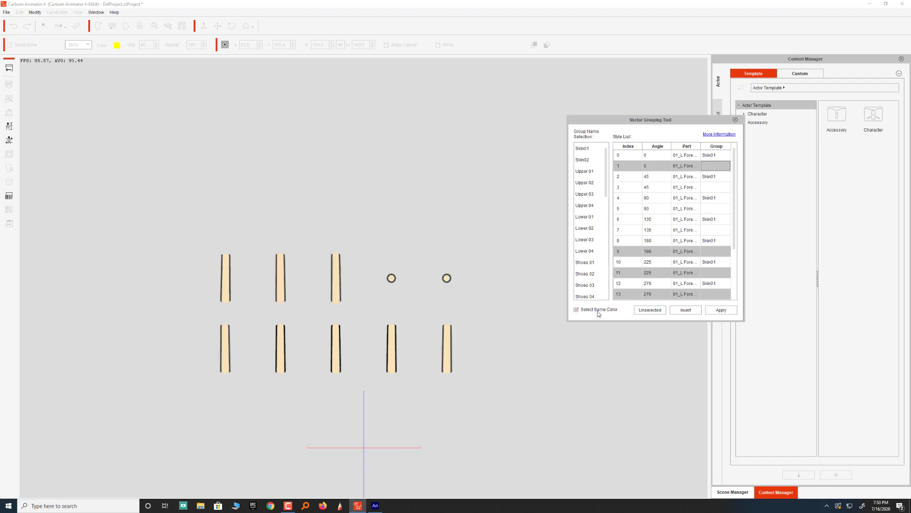
click(716, 192)
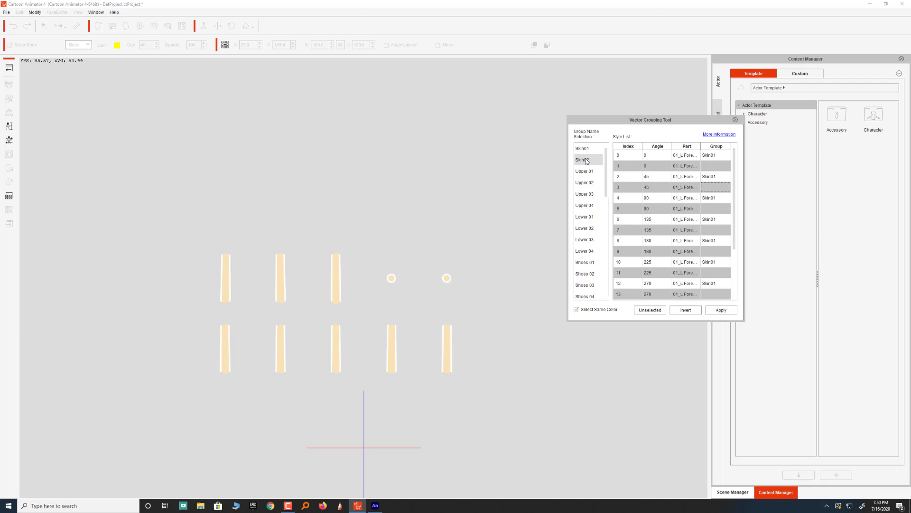
click(720, 309)
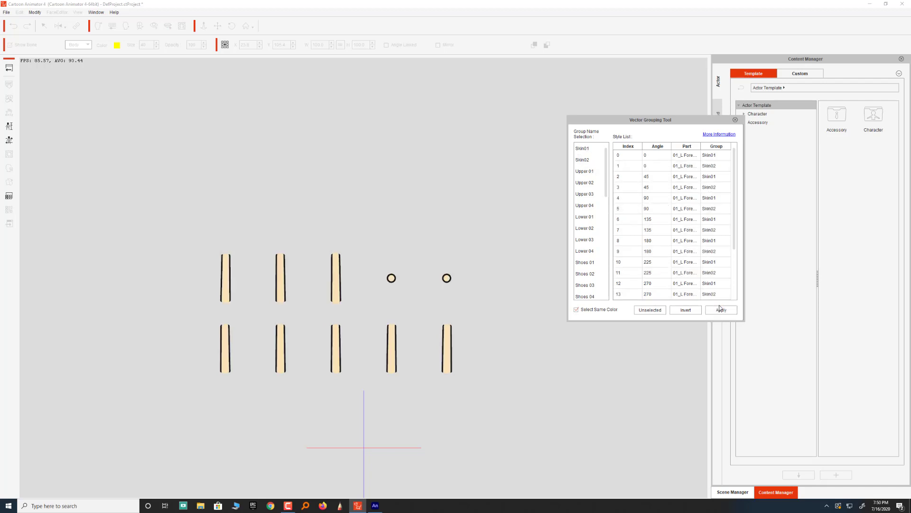
click(735, 120)
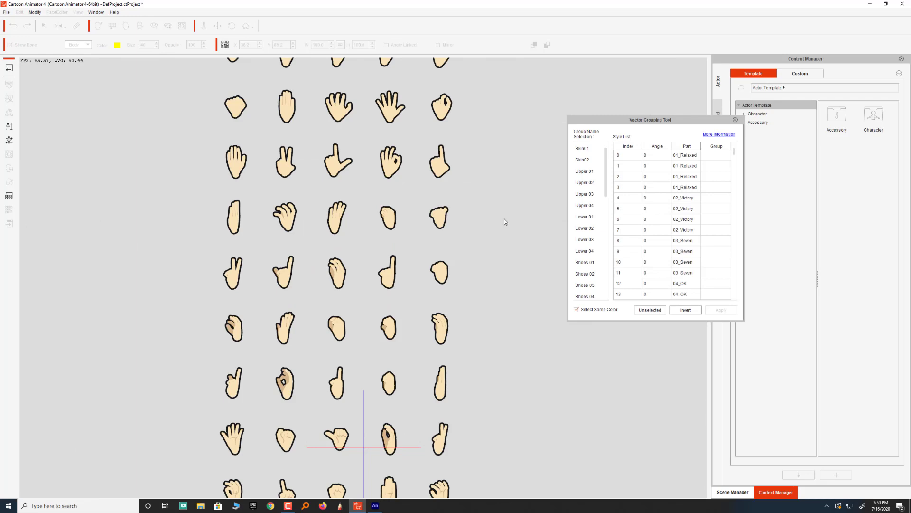
Select all left hand skin fills, including those sharing the colours of indexes 0, 1 and 2, and assign them to the Skin01 group.
click(712, 161)
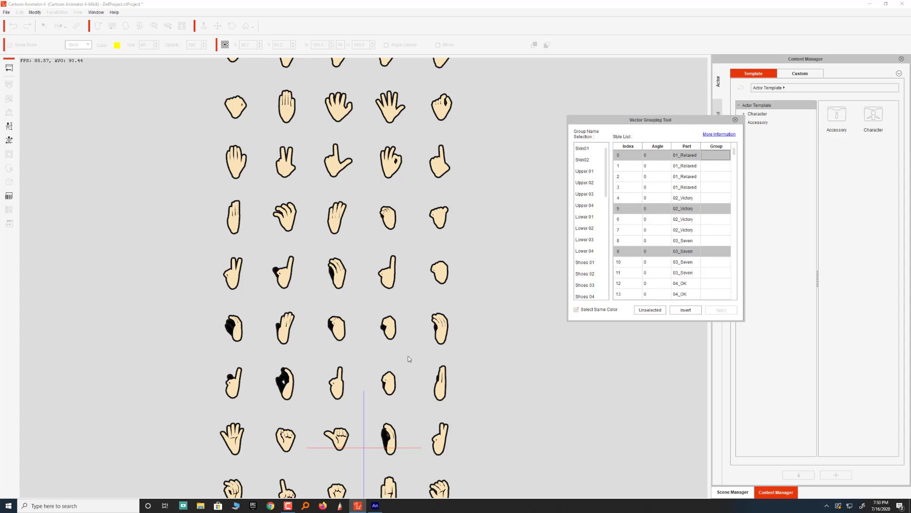
click(706, 167)
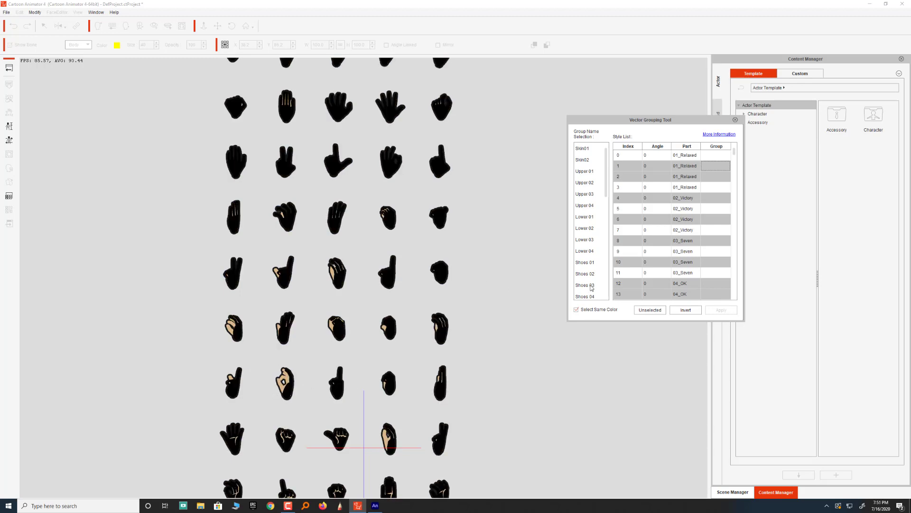
click(707, 190)
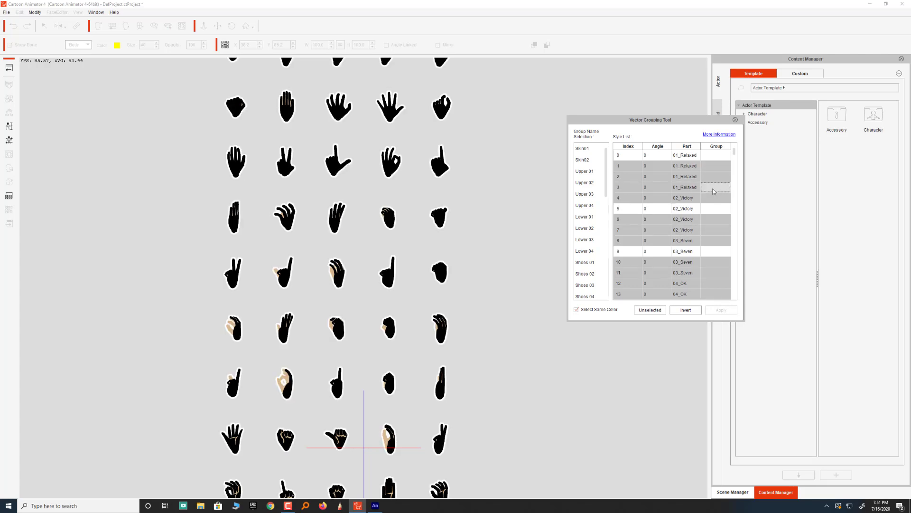
click(716, 209)
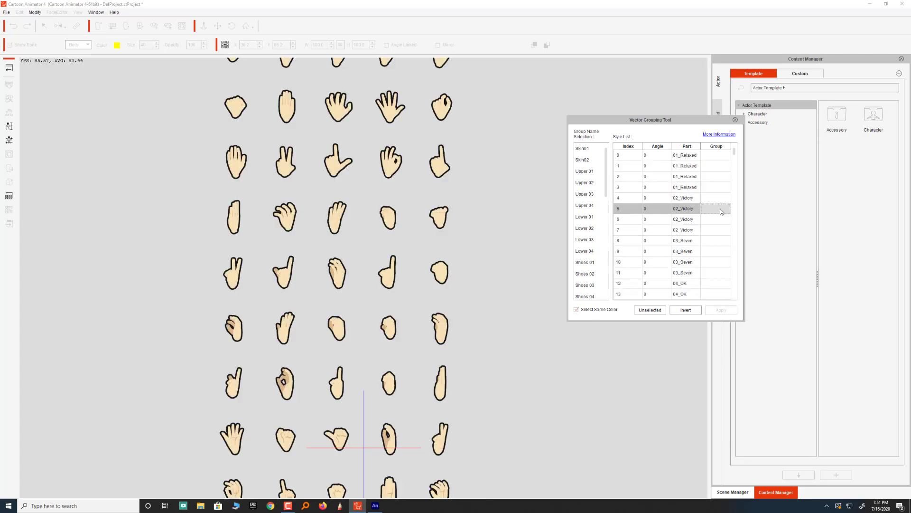
click(716, 166)
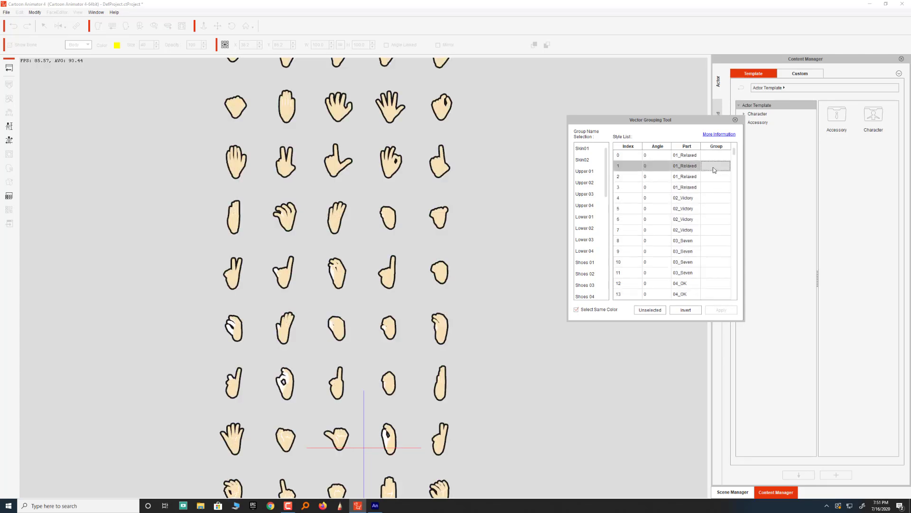
click(714, 211)
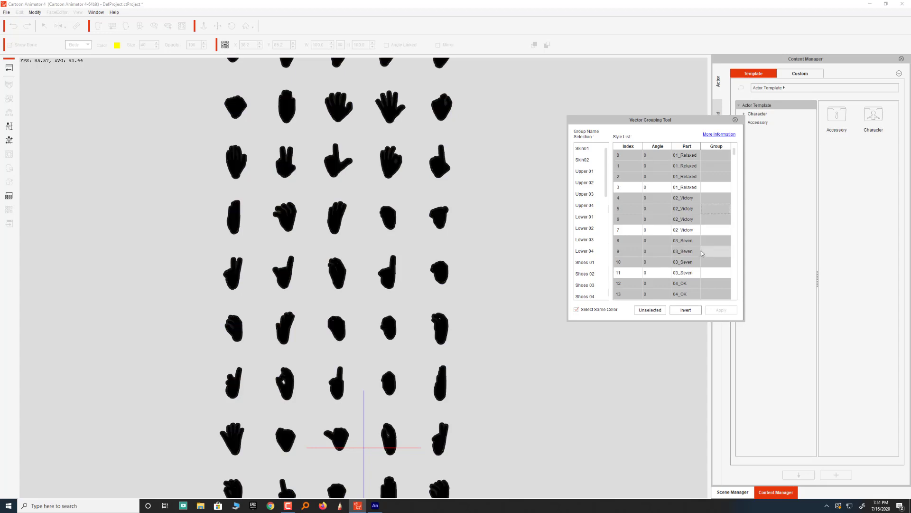
click(584, 149)
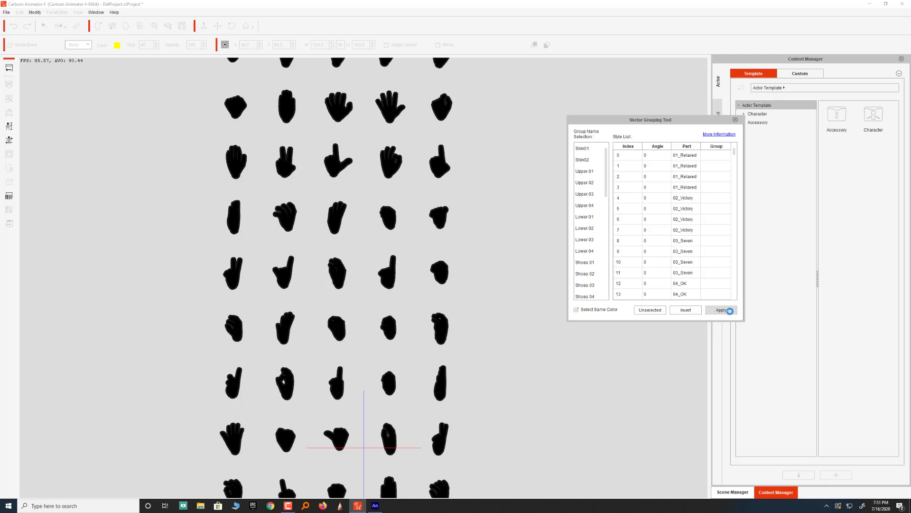
click(729, 311)
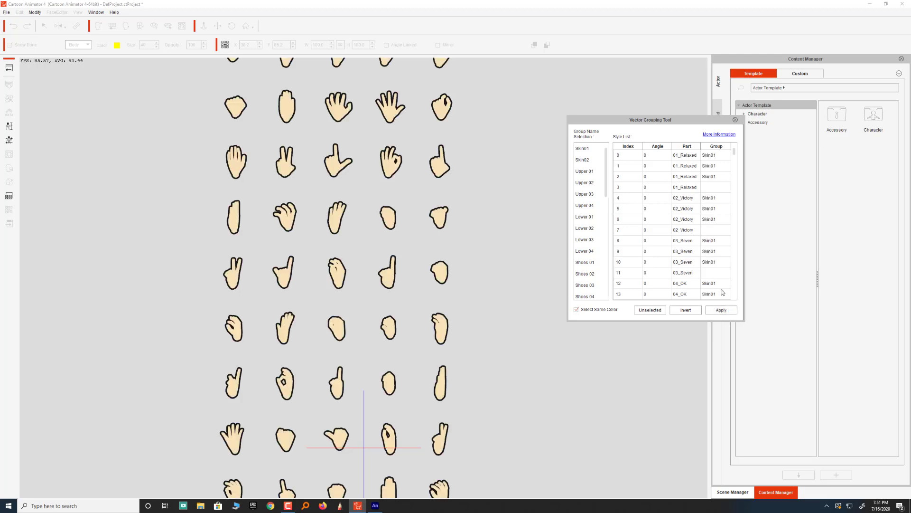
Select all left hand outlines sharing the colour of index 3 and assign them to the Skin02 group.
click(714, 188)
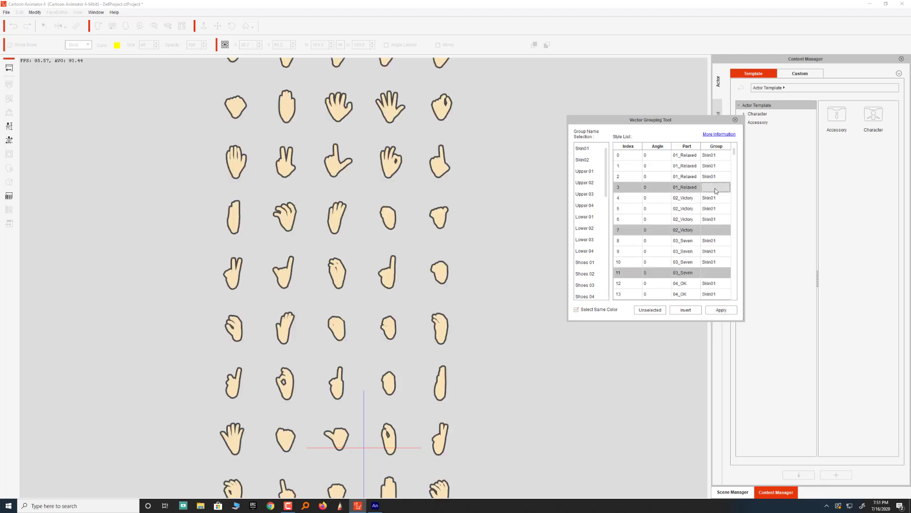
scroll(409, 395, down, 5)
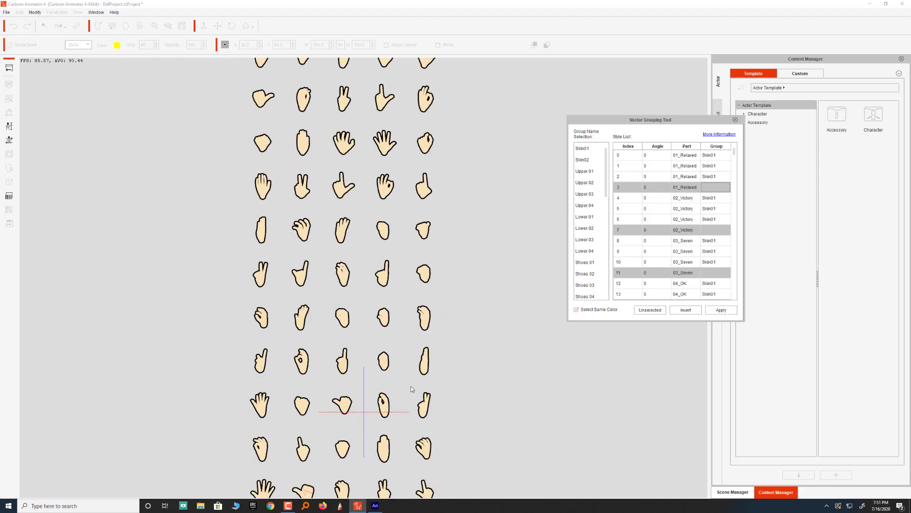
scroll(410, 388, down, 4)
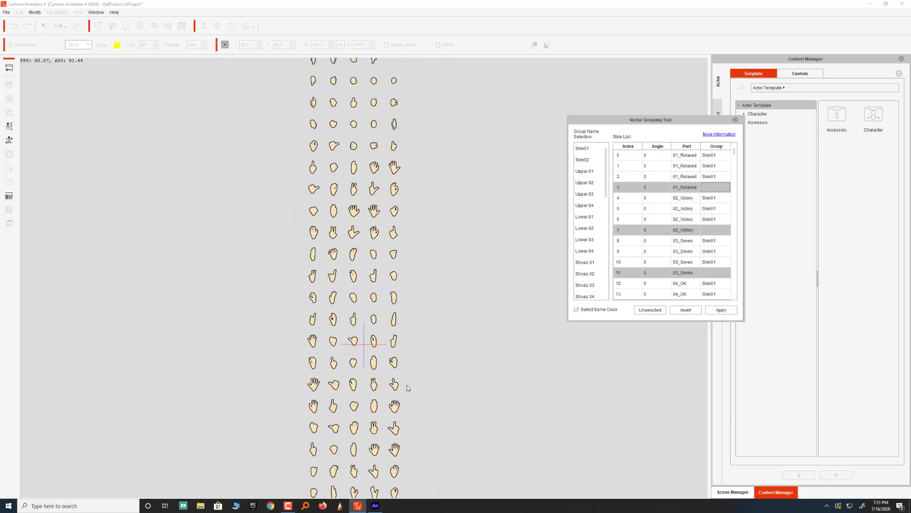
scroll(406, 387, down, 1)
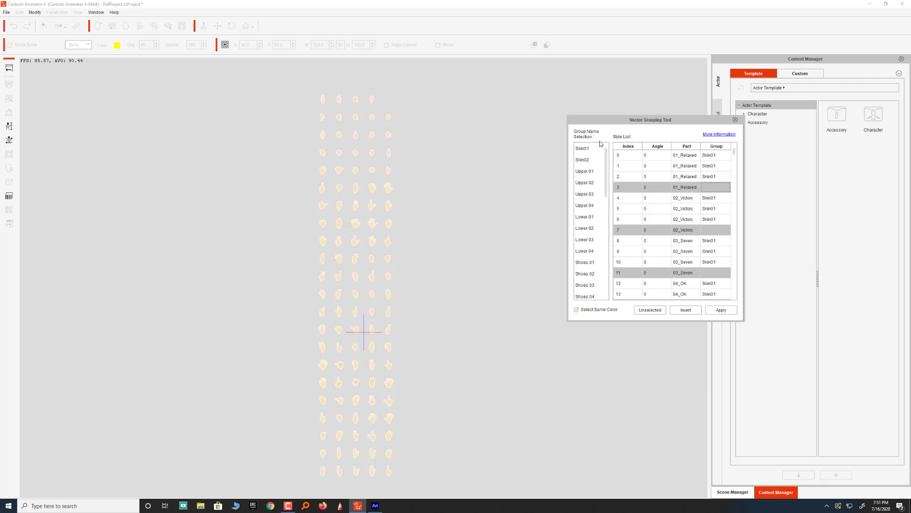
scroll(603, 149, down, 5)
scroll(603, 149, up, 5)
scroll(489, 221, up, 1)
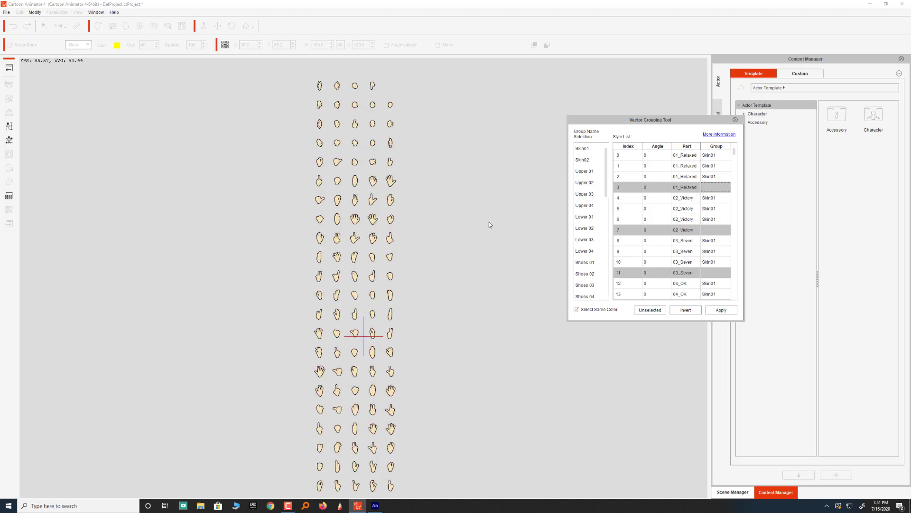
scroll(489, 221, up, 2)
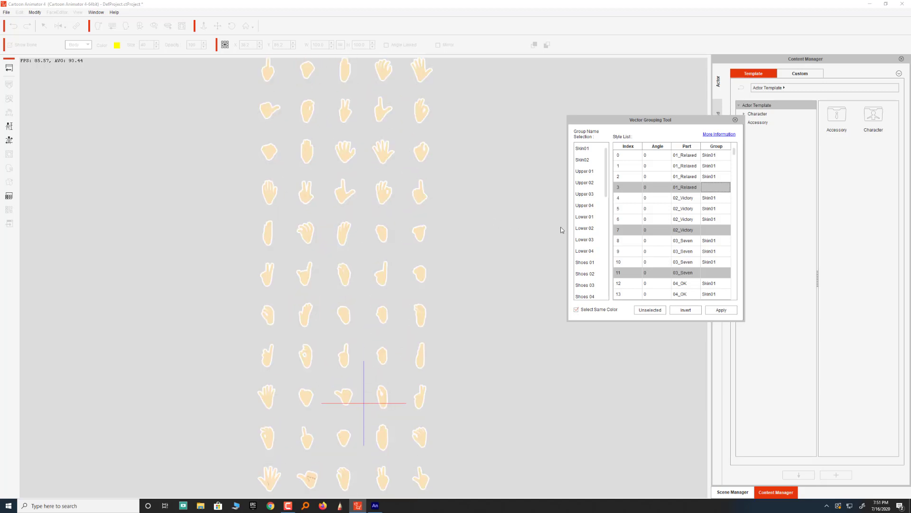
click(583, 160)
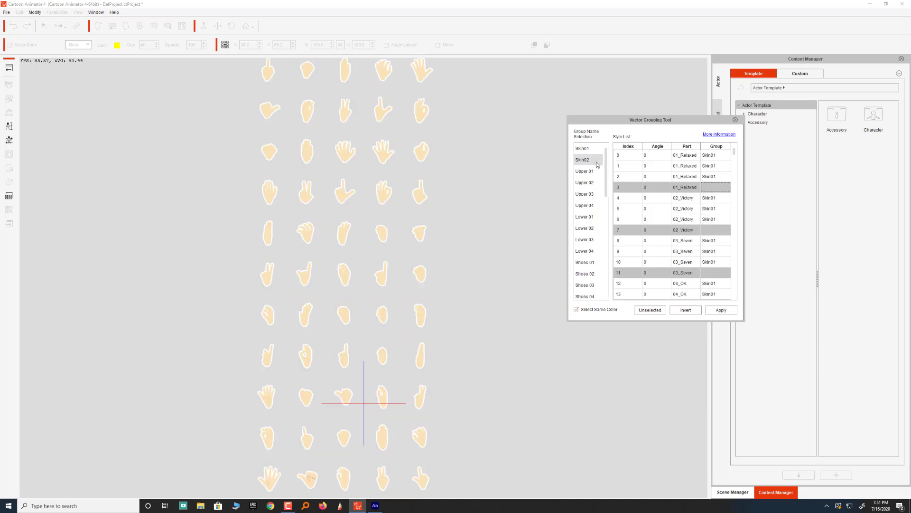
click(719, 311)
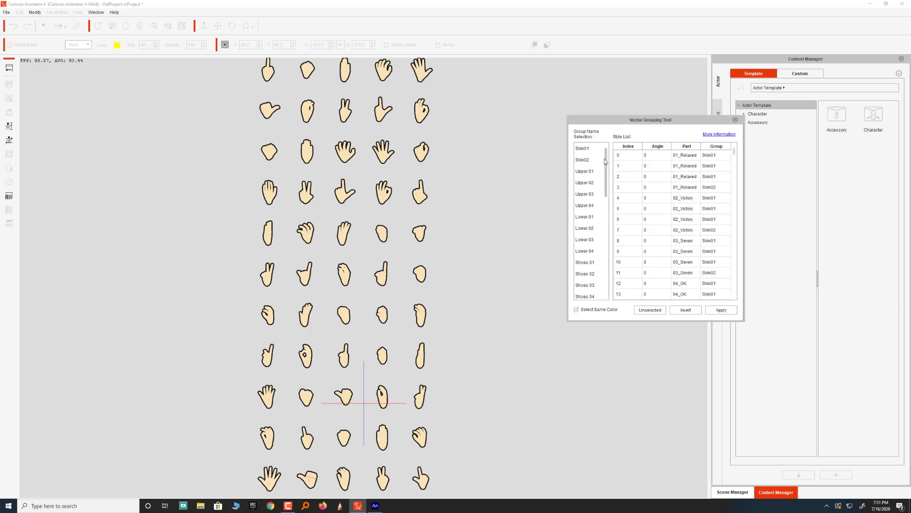
Close the grouping tool, return to Stage mode and select the dummy character.
click(735, 120)
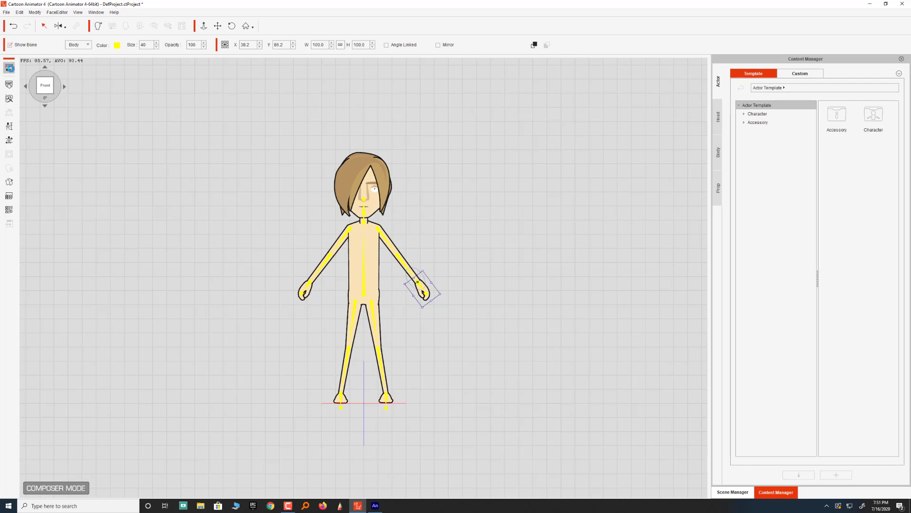
click(9, 68)
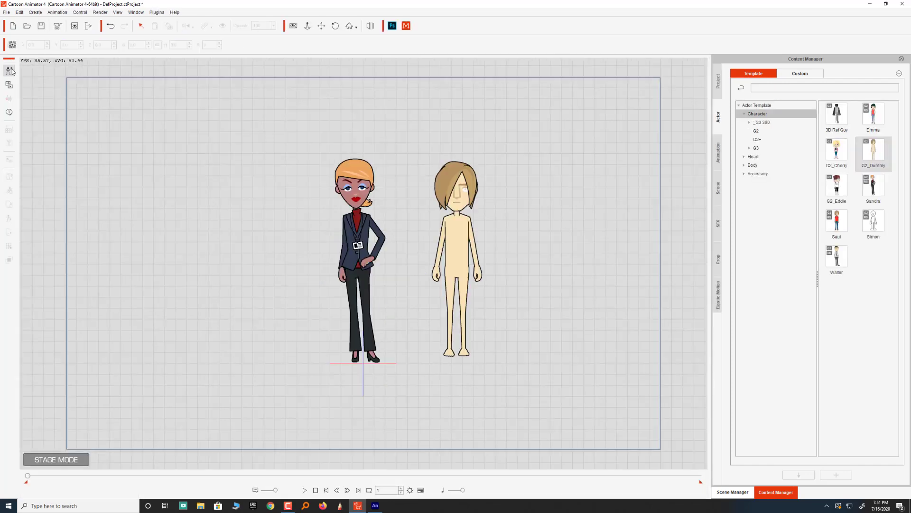
click(460, 242)
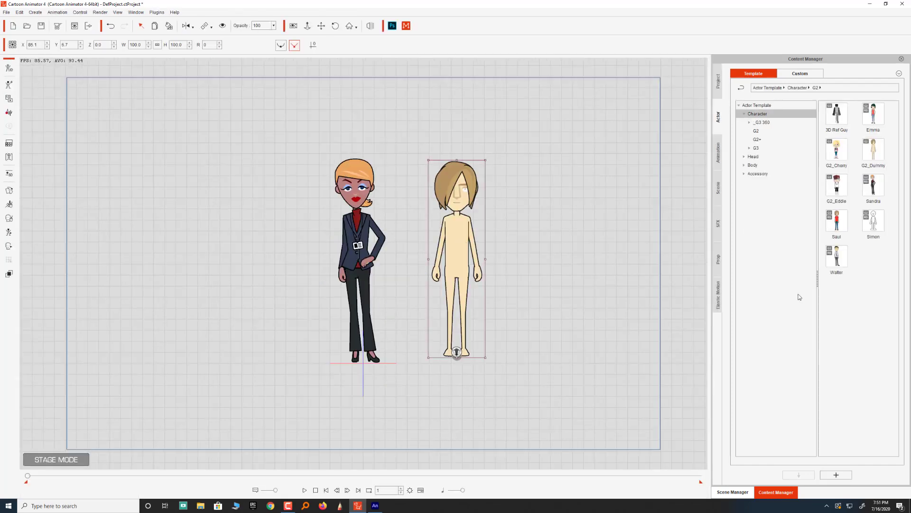
Create a folder named Custom Character in the custom character library and open it.
click(800, 76)
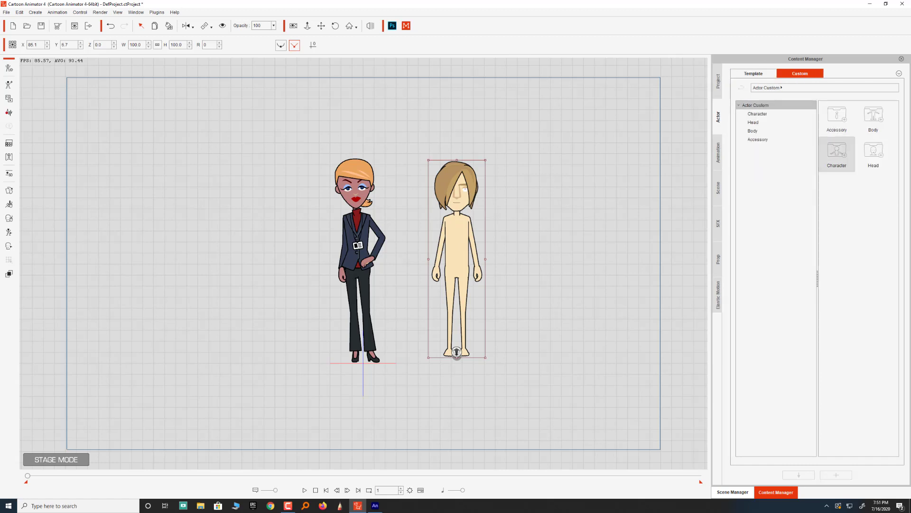
click(766, 115)
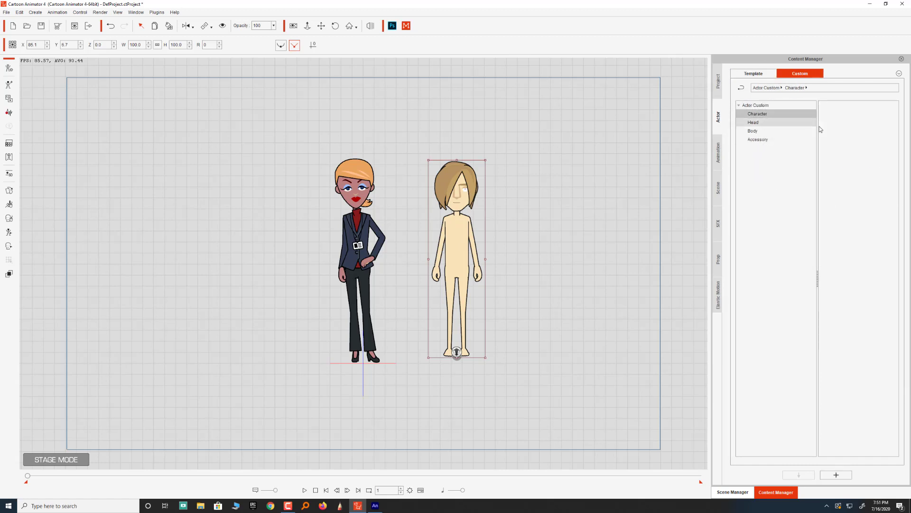
right_click(854, 437)
click(862, 312)
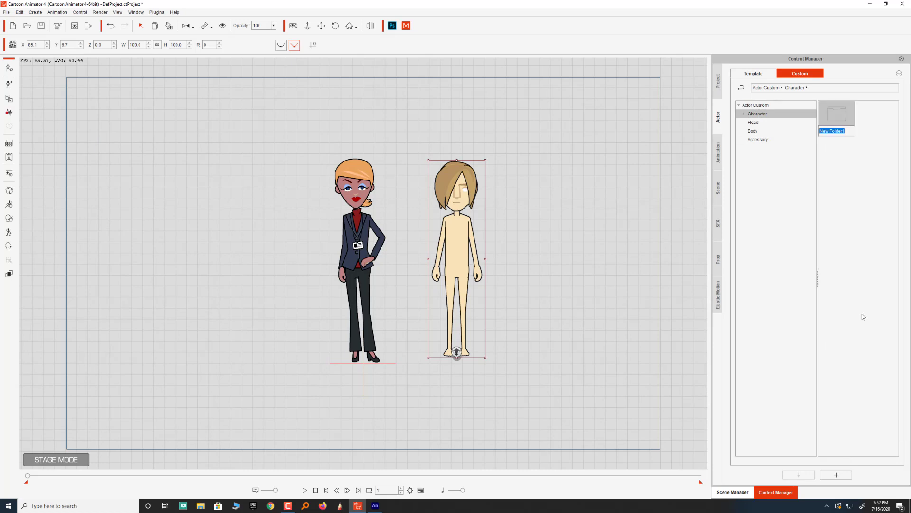
text(Custom Character)
key(Return)
double_click(840, 113)
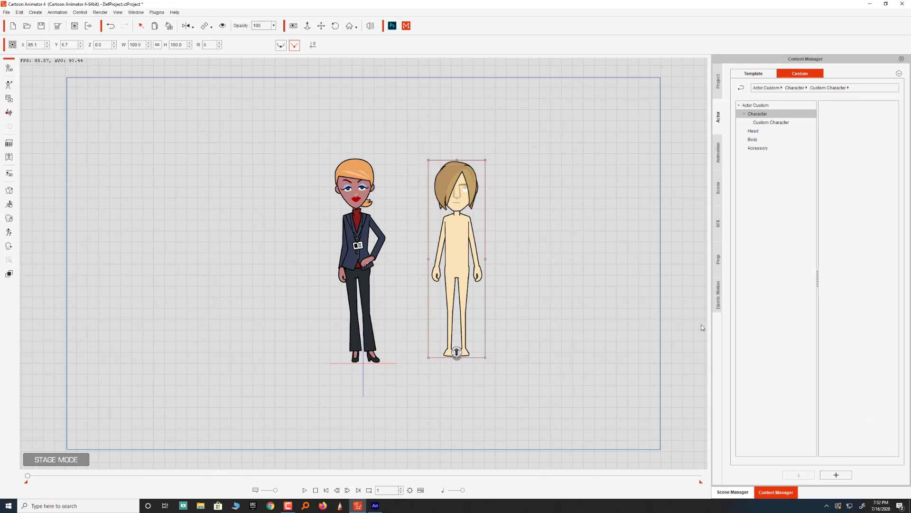
Save the selected dummy character into the Custom Character folder as Test, and return to the template library.
click(839, 476)
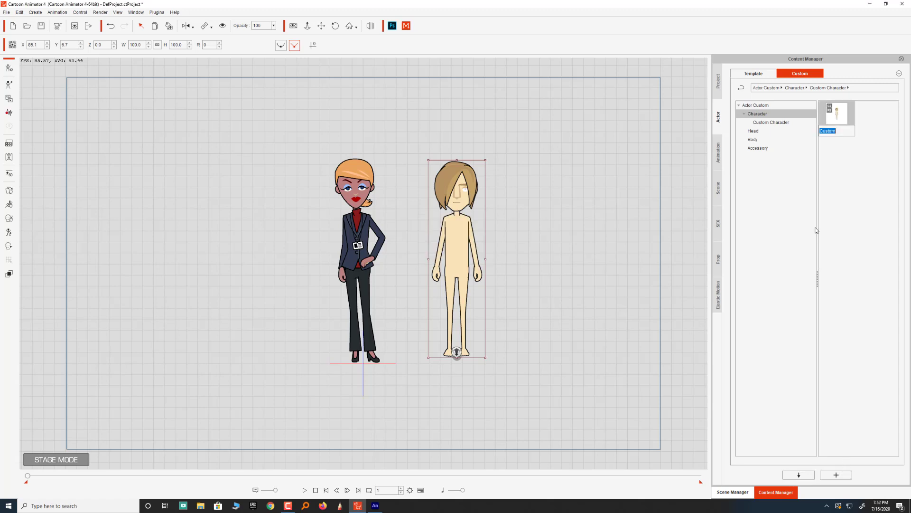
text(Test)
click(858, 205)
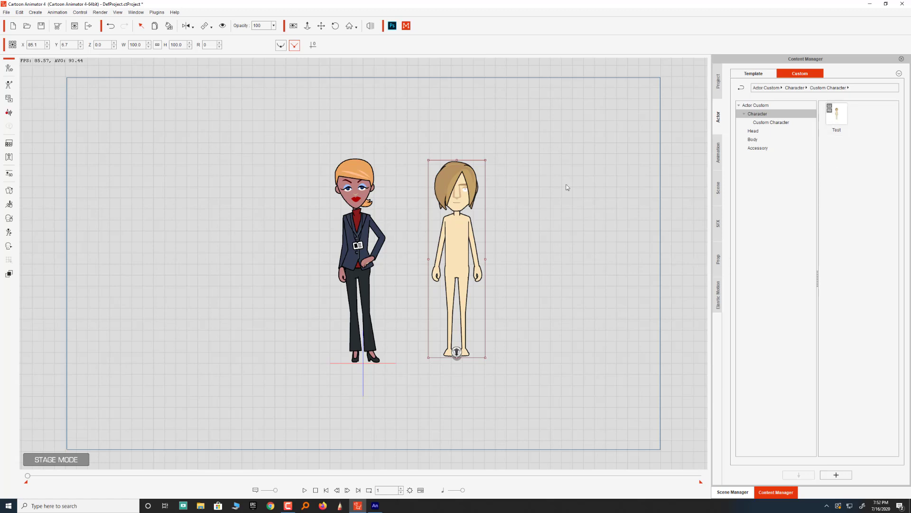
click(760, 75)
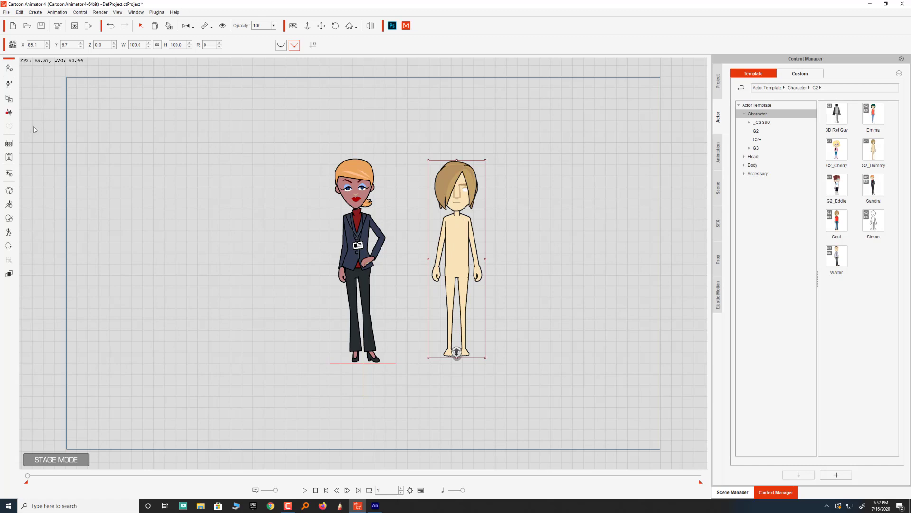
Open the Render Style settings for the dummy and shift the Skin01 upper torso hue to -33 with Affect All enabled.
click(9, 144)
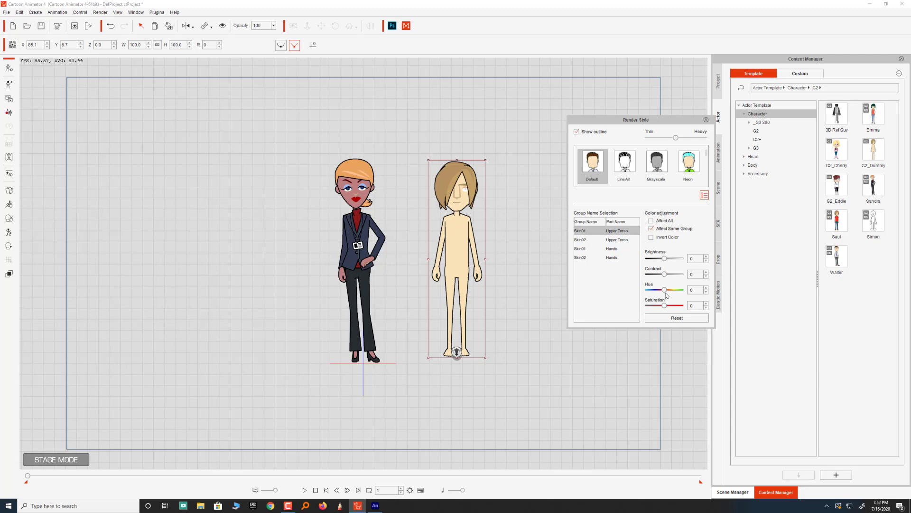
drag(661, 290, 662, 289)
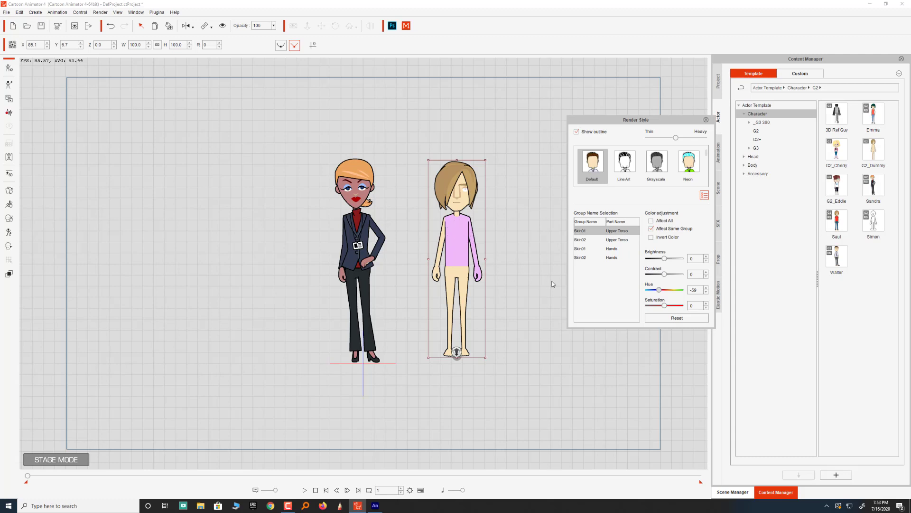
click(651, 221)
drag(661, 292, 661, 289)
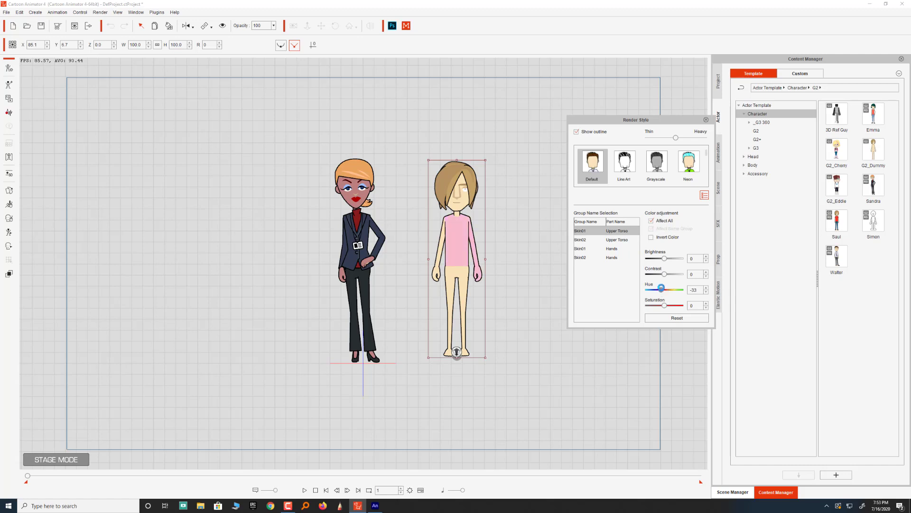
Preview Invert Color on the dummy's grouped parts, turn it back off, and disable Affect All.
click(652, 237)
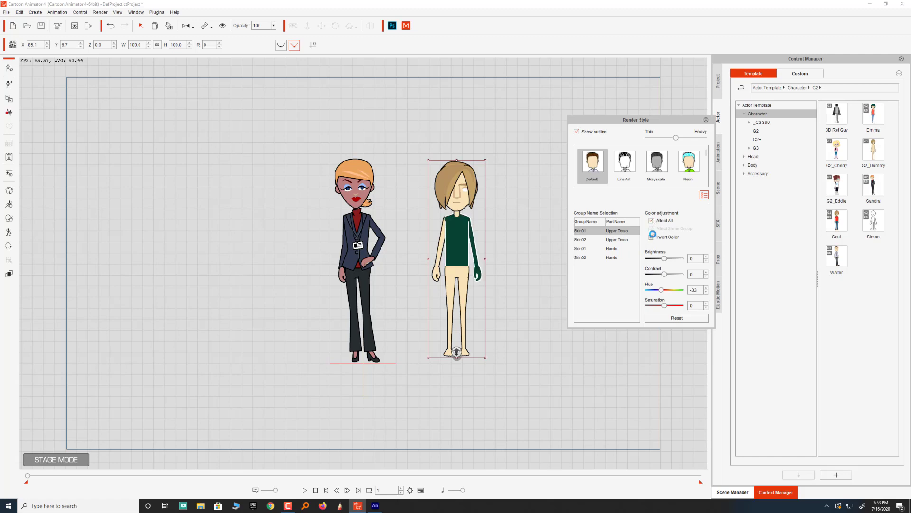
click(651, 237)
click(652, 221)
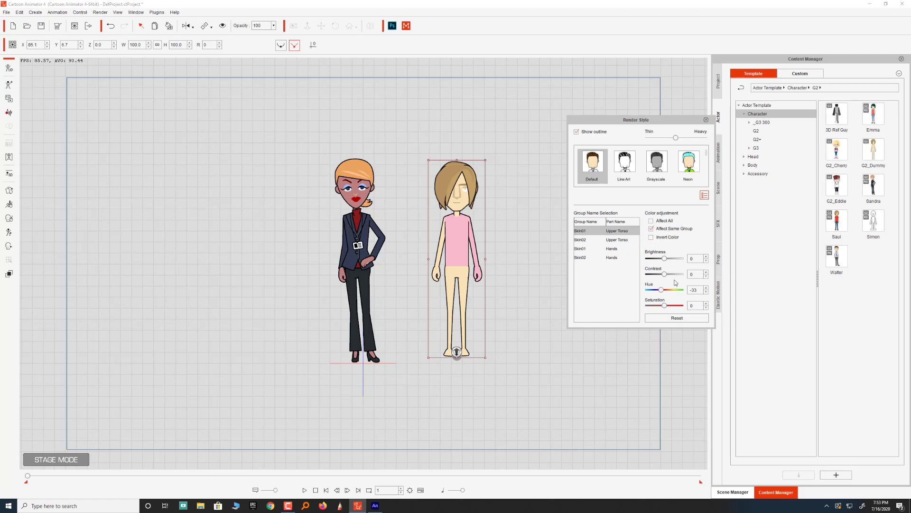
Try adjusting the Skin02 upper torso outline with brightness 76, contrast -50, hue 180 and saturation 63.
click(585, 242)
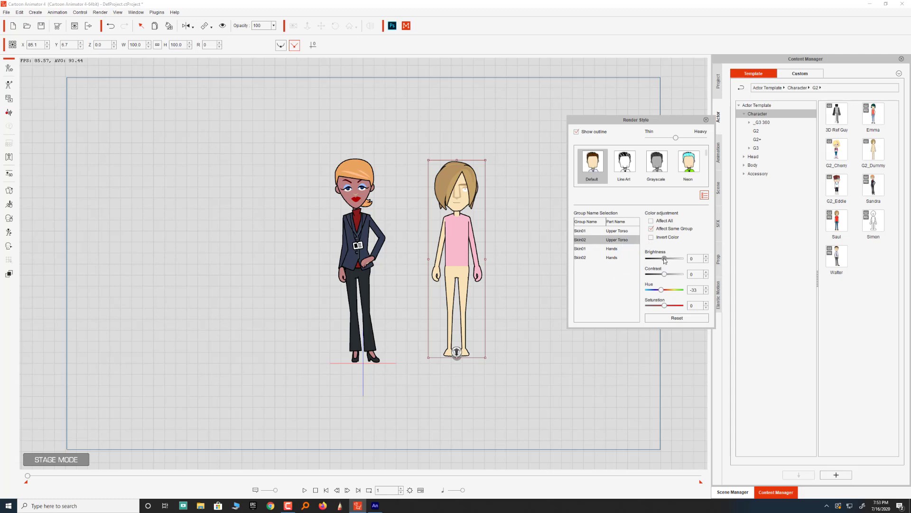
mouse_move(667, 262)
mouse_down()
mouse_move(679, 261)
mouse_move(659, 259)
mouse_up()
mouse_move(664, 304)
mouse_down()
mouse_move(650, 307)
mouse_move(677, 310)
mouse_up()
drag(659, 259, 681, 290)
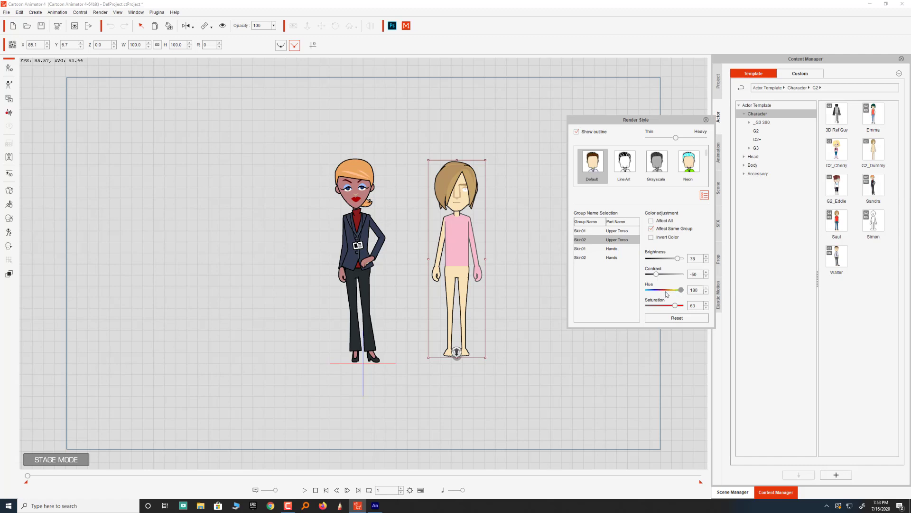
Try other hue, saturation and brightness values for the Skin02 outlines, revert those adjustments, and close the Render Style settings.
click(666, 289)
mouse_move(674, 305)
mouse_down()
mouse_move(684, 310)
mouse_move(650, 306)
mouse_move(671, 309)
mouse_up()
mouse_move(677, 259)
mouse_down()
mouse_move(660, 259)
mouse_move(688, 260)
mouse_up()
click(520, 235)
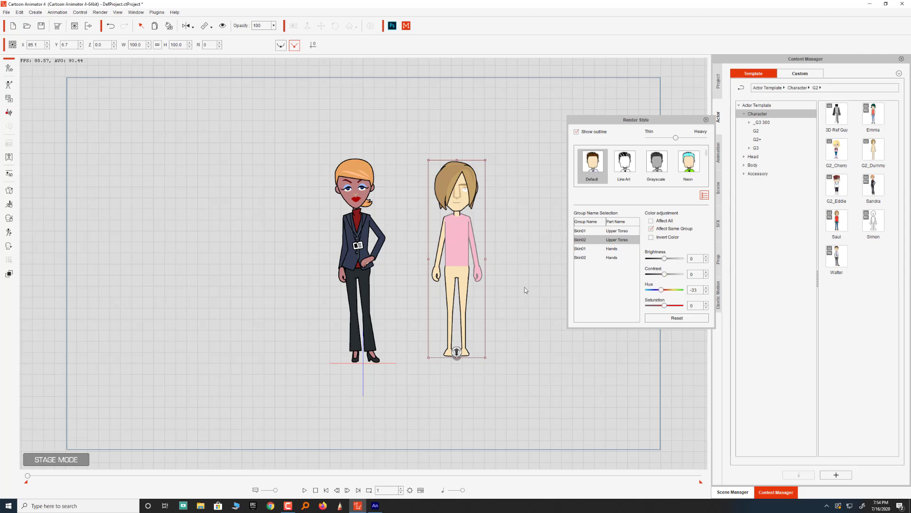
click(705, 120)
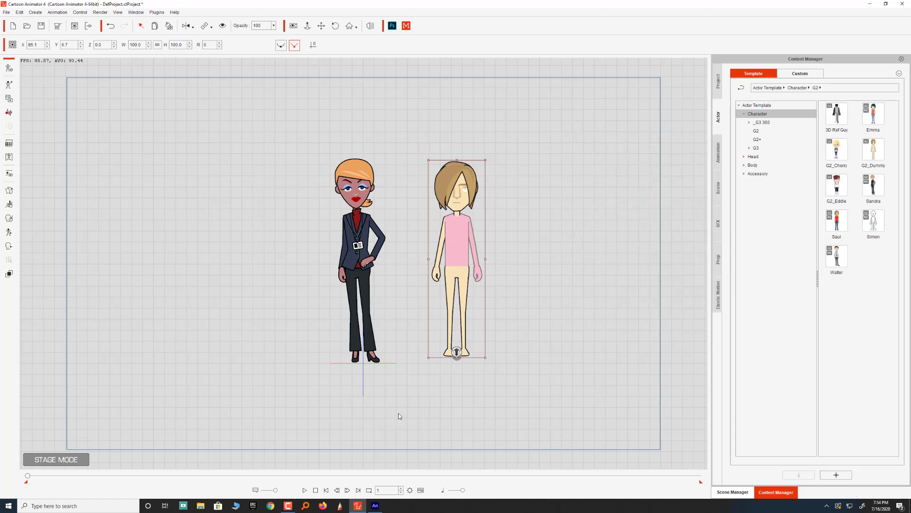
Switch to Adobe Animate and paint a rust-red apple outline with the size 32 Classic Brush, filling its interior in the same colour.
click(376, 505)
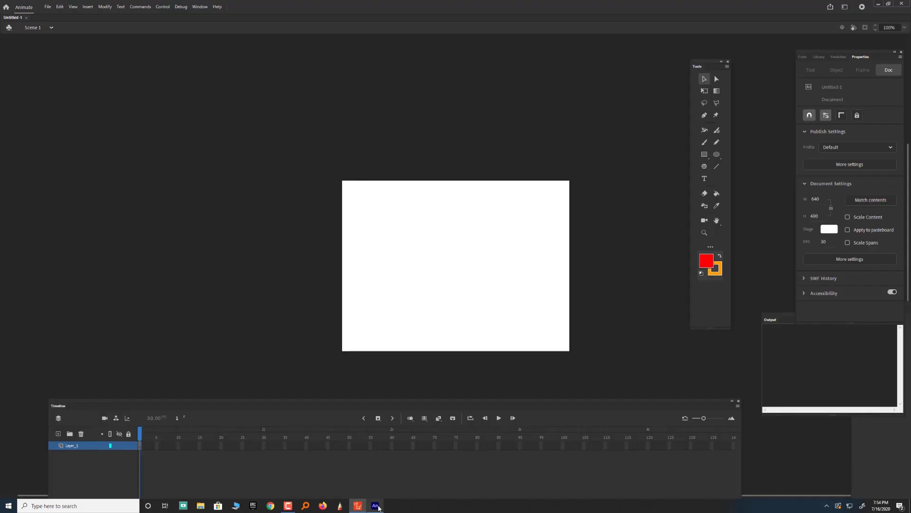
click(704, 143)
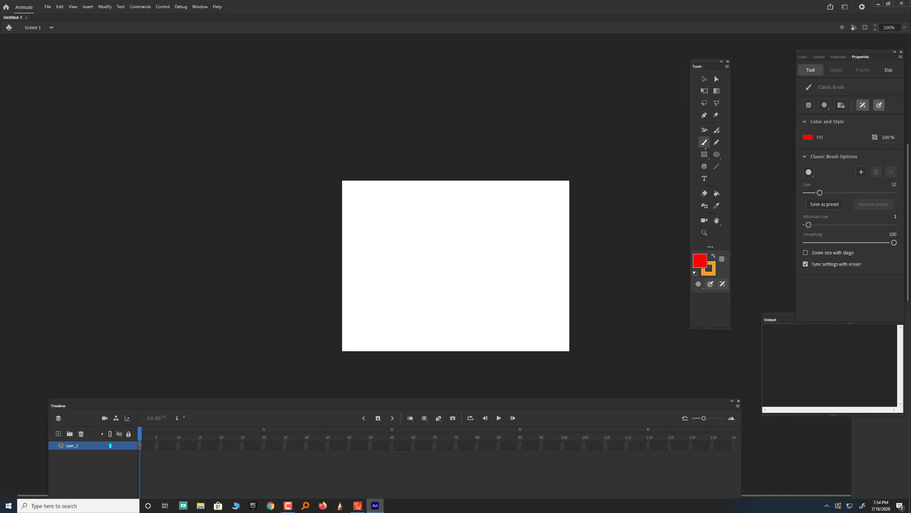
click(701, 262)
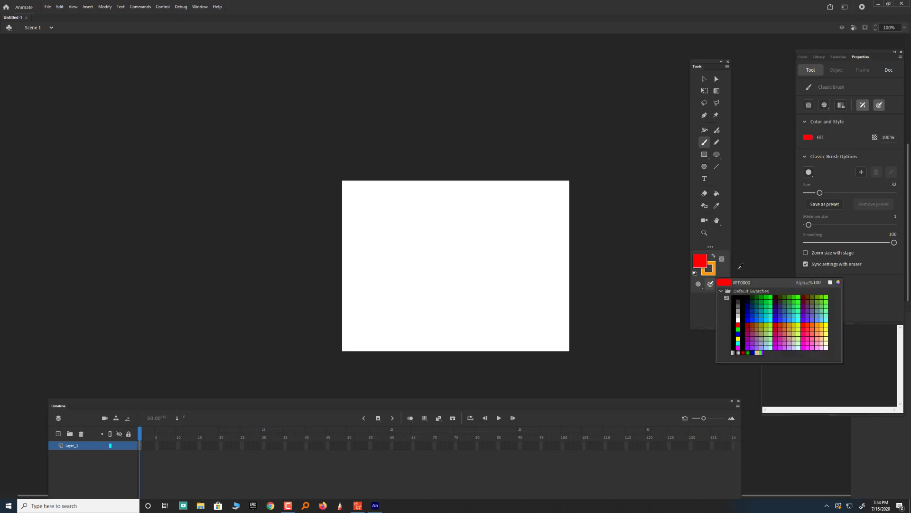
click(751, 325)
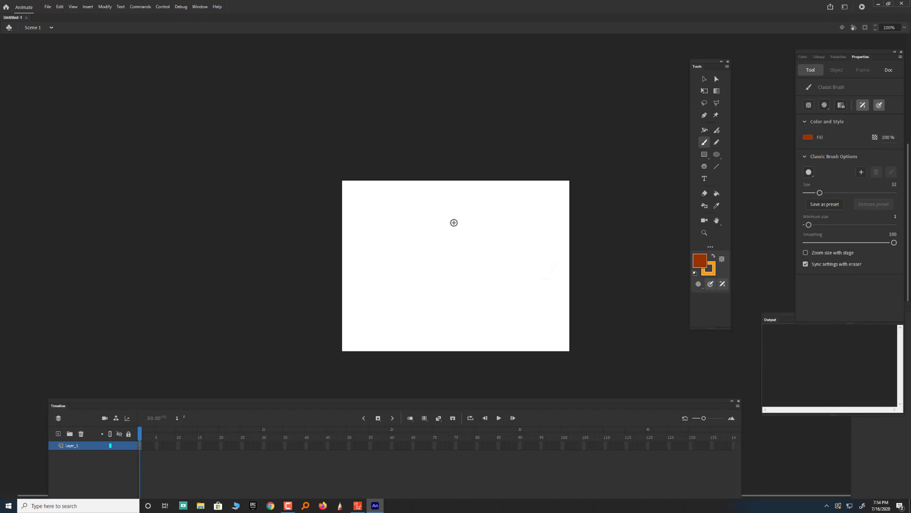
mouse_move(453, 217)
mouse_down()
mouse_move(428, 216)
mouse_move(413, 244)
mouse_move(429, 296)
mouse_move(443, 303)
mouse_move(499, 287)
mouse_move(512, 254)
mouse_move(507, 222)
mouse_move(455, 218)
mouse_up()
click(717, 193)
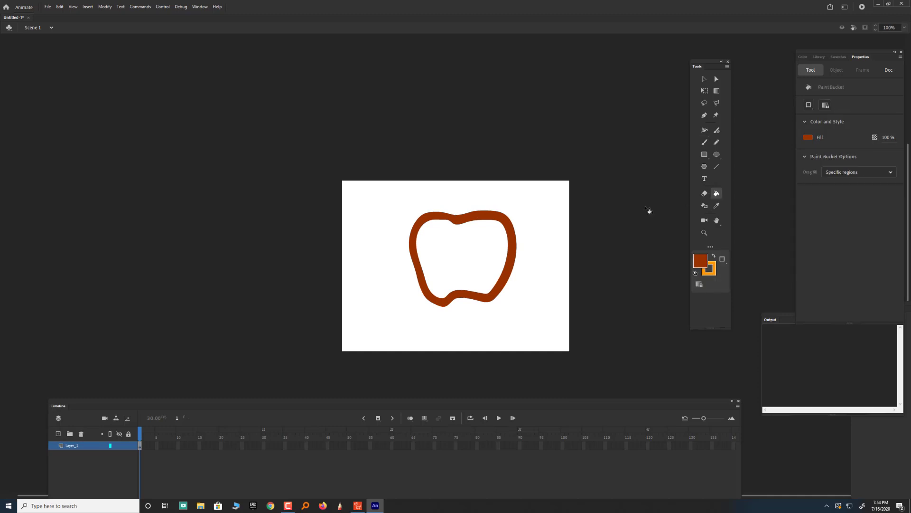
click(497, 263)
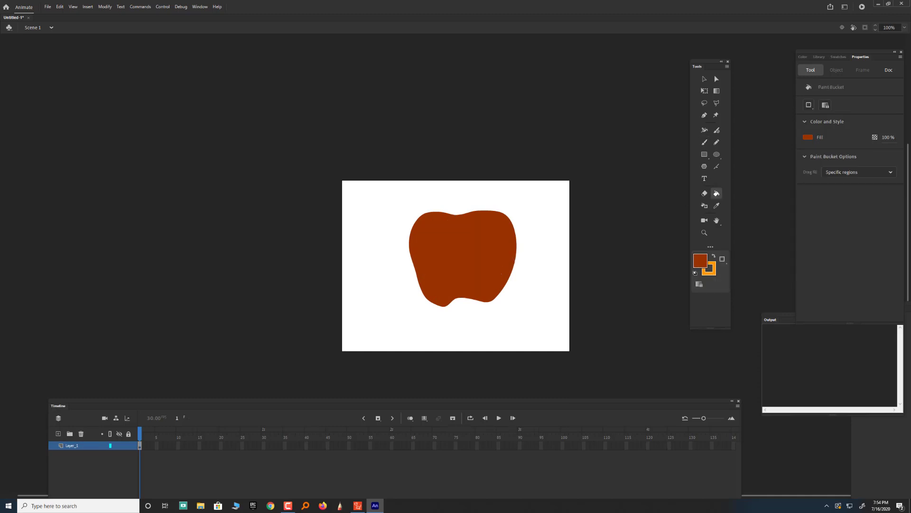
Paint a thin brown stem above the apple with the Classic Brush at size 6.
click(705, 142)
click(700, 260)
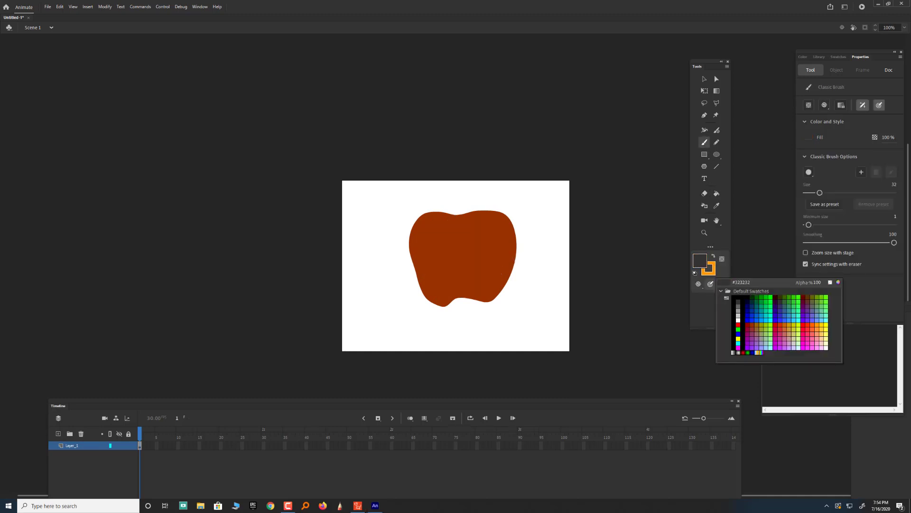
click(808, 298)
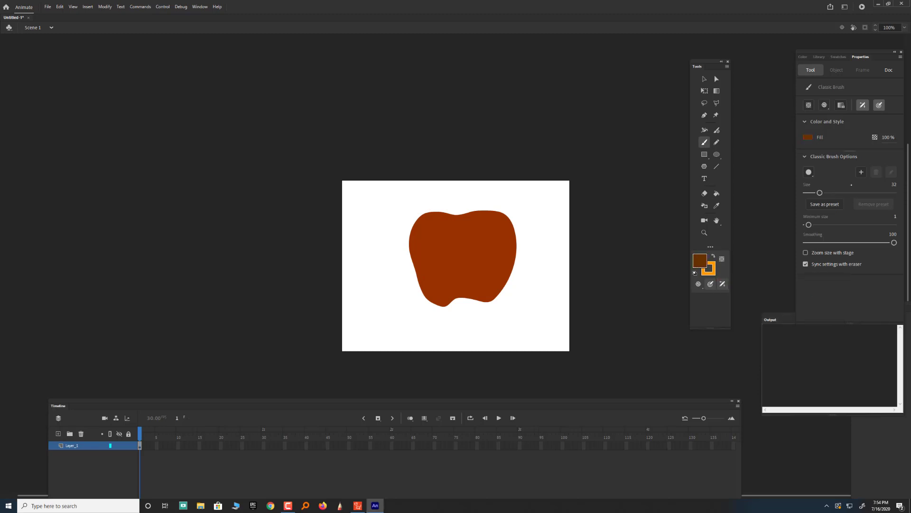
drag(819, 192, 808, 192)
mouse_move(460, 202)
mouse_down()
mouse_move(476, 181)
mouse_move(459, 212)
mouse_up()
drag(475, 181, 484, 175)
Paint a leaf outline extending from the stem in green #009933 and fill it with the Paint Bucket.
click(700, 260)
click(763, 298)
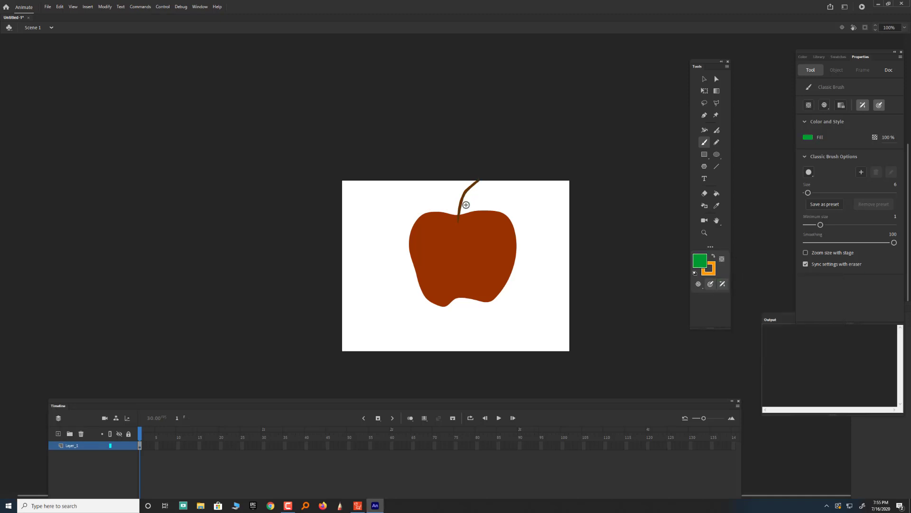
mouse_move(468, 192)
mouse_down()
mouse_move(518, 189)
mouse_move(531, 207)
mouse_move(488, 195)
mouse_move(531, 207)
mouse_up()
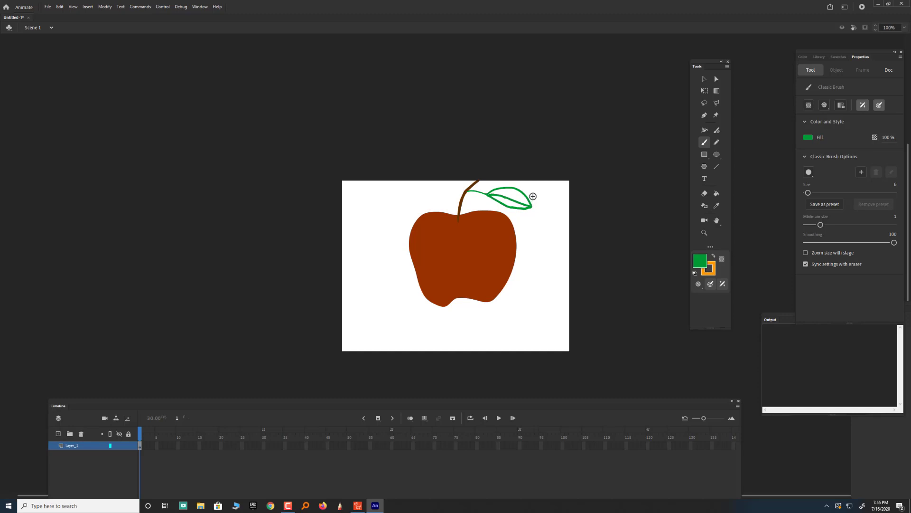
click(717, 193)
click(516, 207)
click(518, 203)
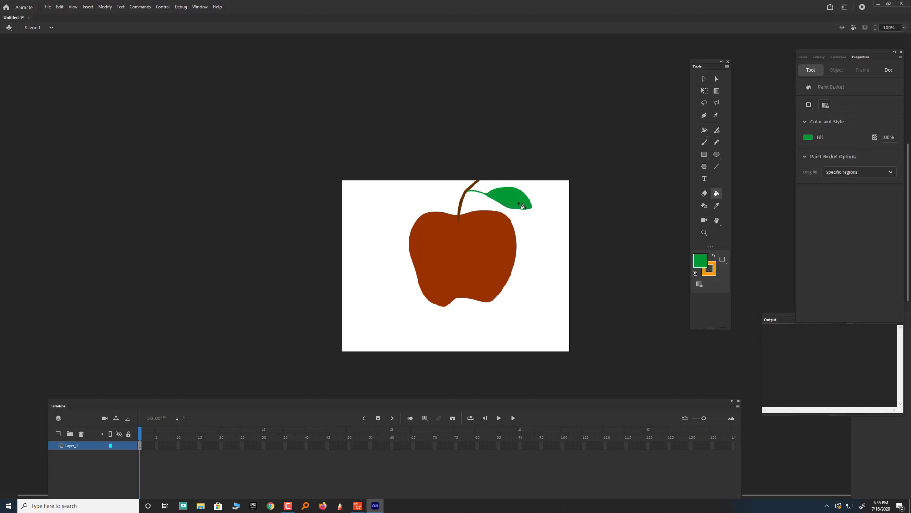
Move the whole apple drawing down so its stem sits within the stage, and clear the selection.
click(704, 79)
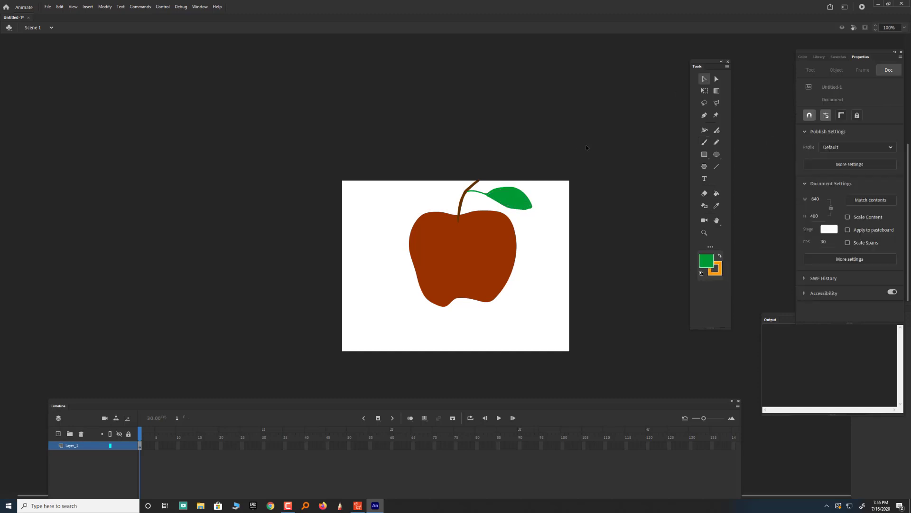
drag(575, 147, 407, 350)
drag(518, 260, 513, 287)
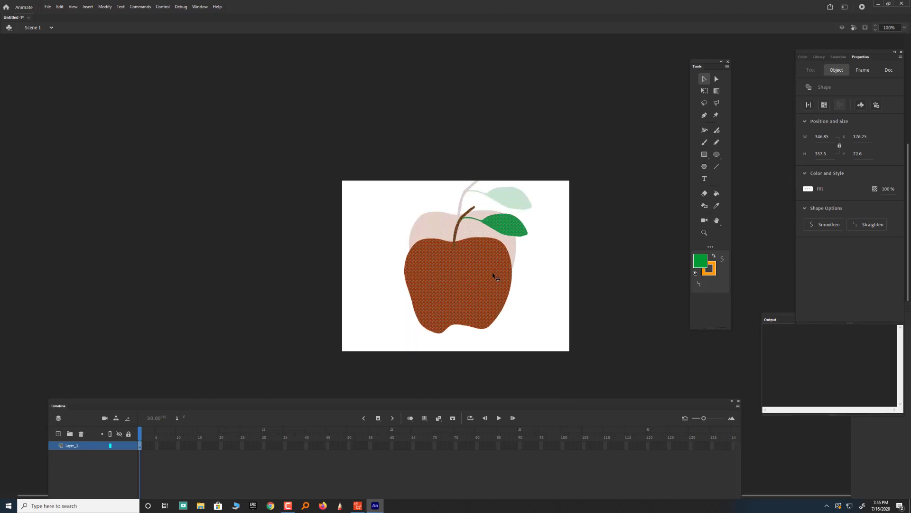
click(576, 228)
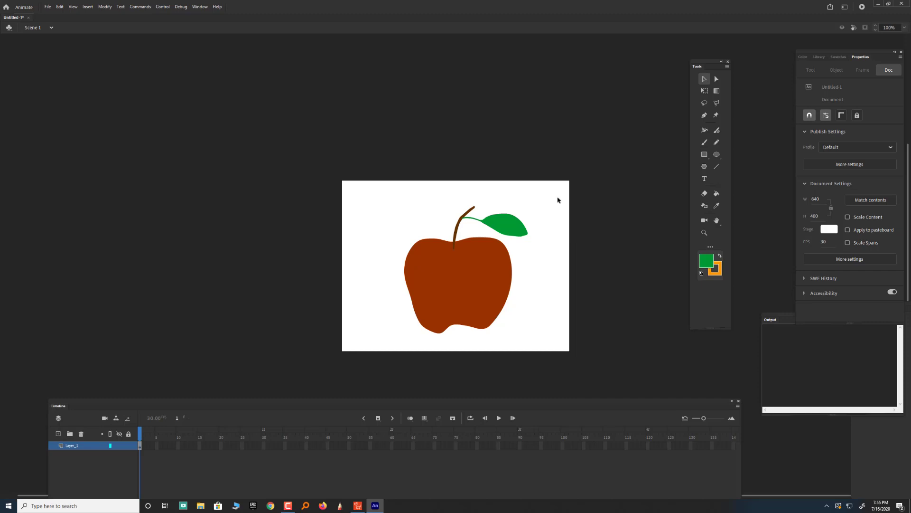
drag(559, 170, 373, 349)
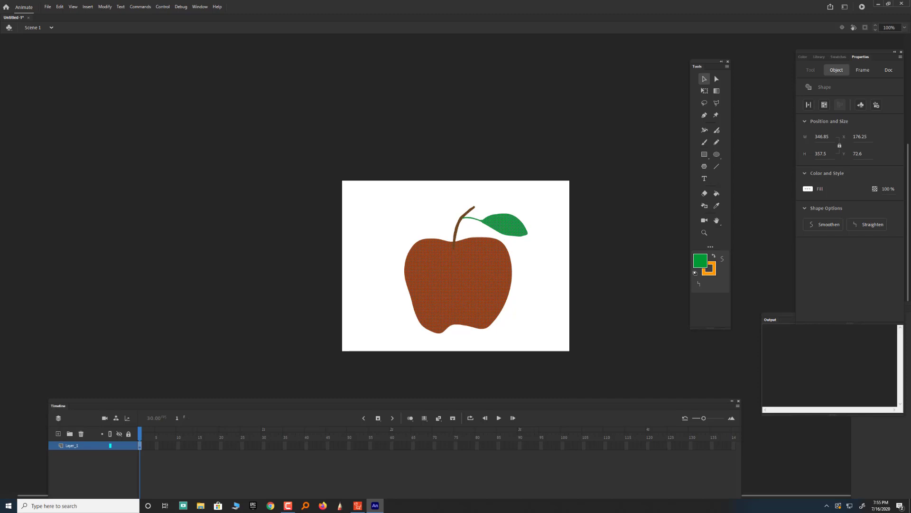
click(575, 274)
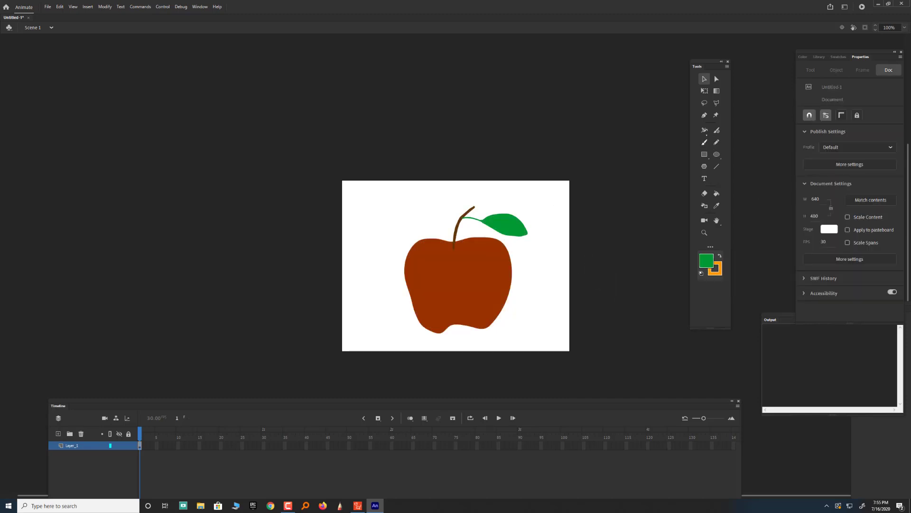
Draw orange pencil guide lines for the apple and leaf shadows, and a smoothed oval highlight near the apple's upper edge.
click(717, 142)
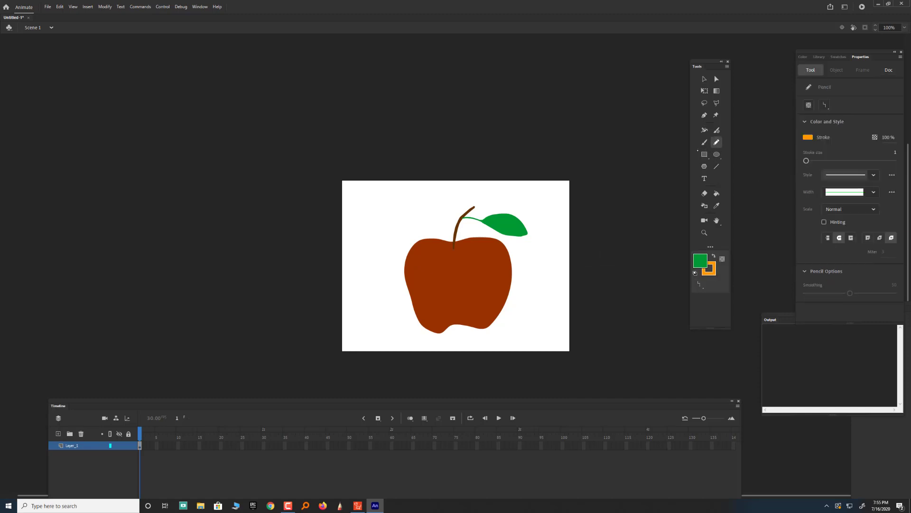
mouse_move(497, 230)
mouse_down()
mouse_move(493, 287)
mouse_move(478, 301)
mouse_move(402, 310)
mouse_up()
mouse_move(471, 221)
mouse_down()
mouse_move(515, 227)
mouse_move(524, 224)
mouse_move(518, 206)
mouse_up()
mouse_move(430, 243)
mouse_down()
mouse_move(415, 259)
mouse_move(433, 242)
mouse_move(422, 245)
mouse_up()
key(ctrl+z)
click(701, 285)
mouse_move(429, 245)
mouse_down()
mouse_move(420, 250)
mouse_move(435, 253)
mouse_move(429, 244)
mouse_up()
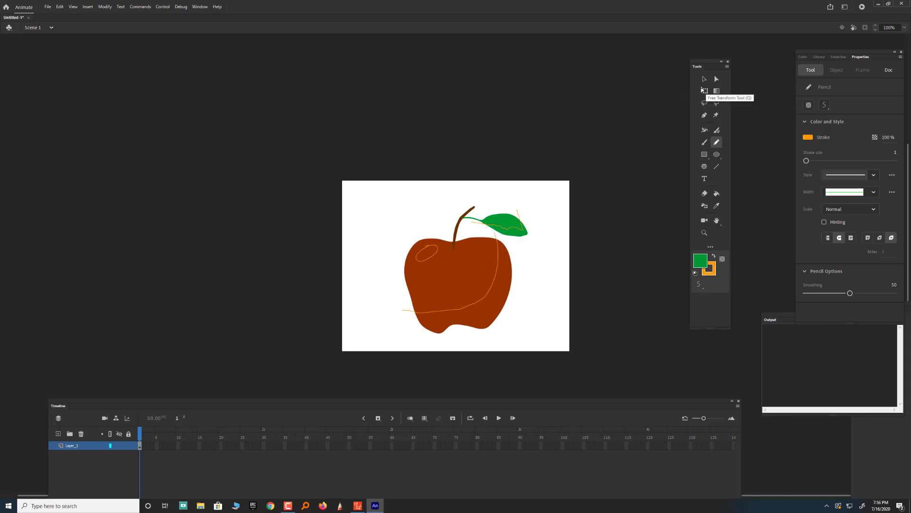
Pull the end of the oval highlight's outline out beyond the apple's upper edge.
click(704, 90)
click(521, 237)
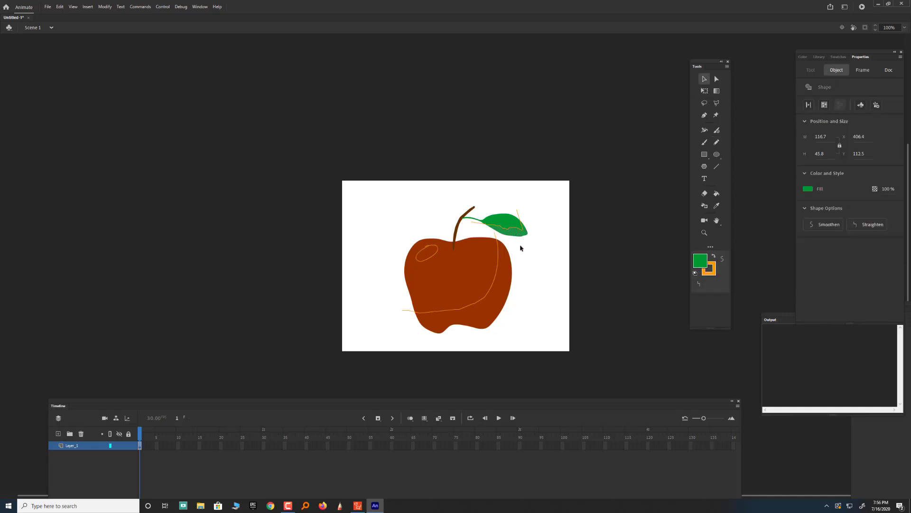
shift+click(434, 247)
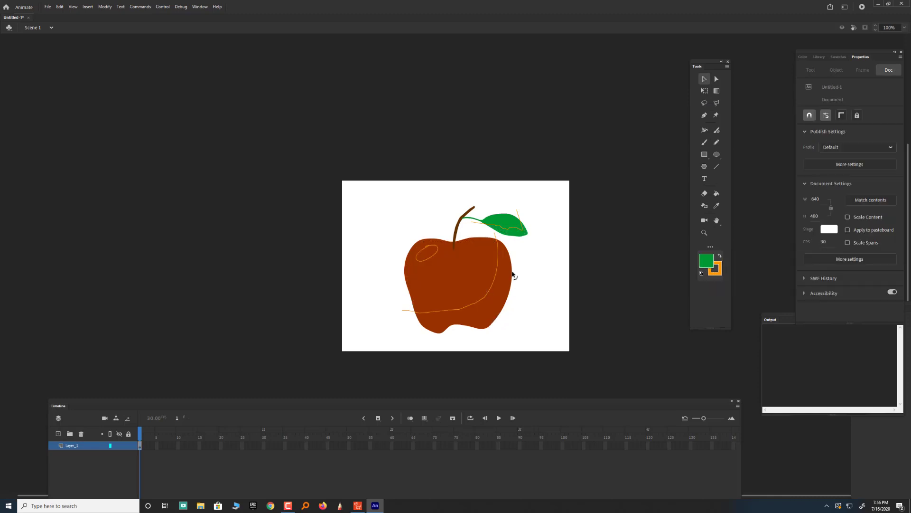
click(524, 284)
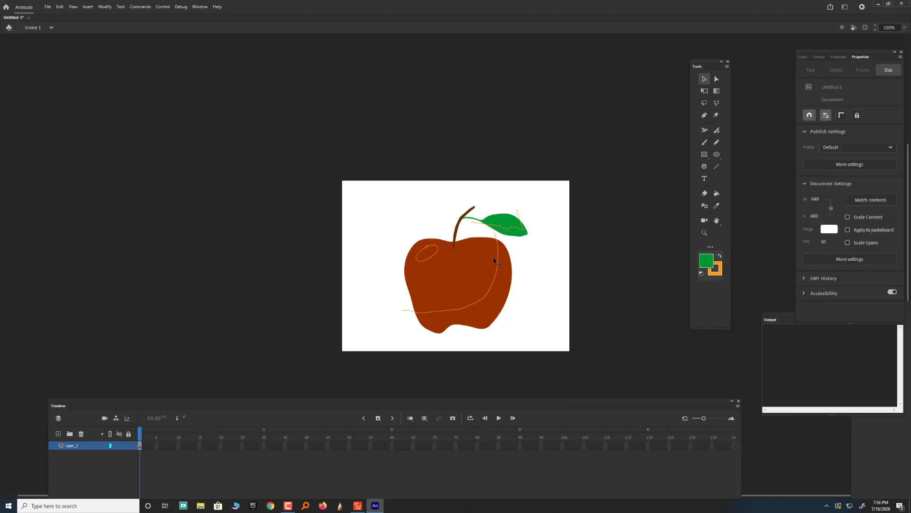
drag(435, 243, 448, 232)
Copy the oval highlight, leaf shadow and apple shadow areas in place onto a new layer, and lock and hide Layer_1.
click(433, 252)
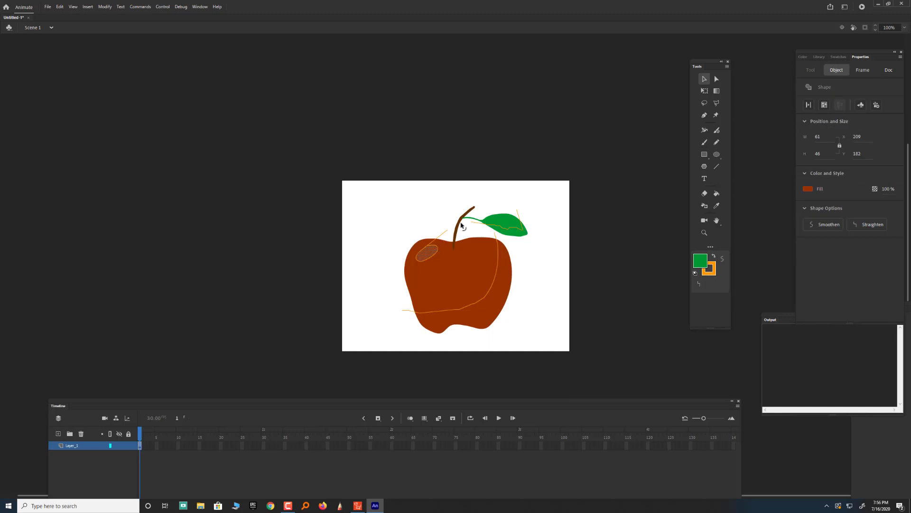
shift+click(512, 232)
shift+click(506, 282)
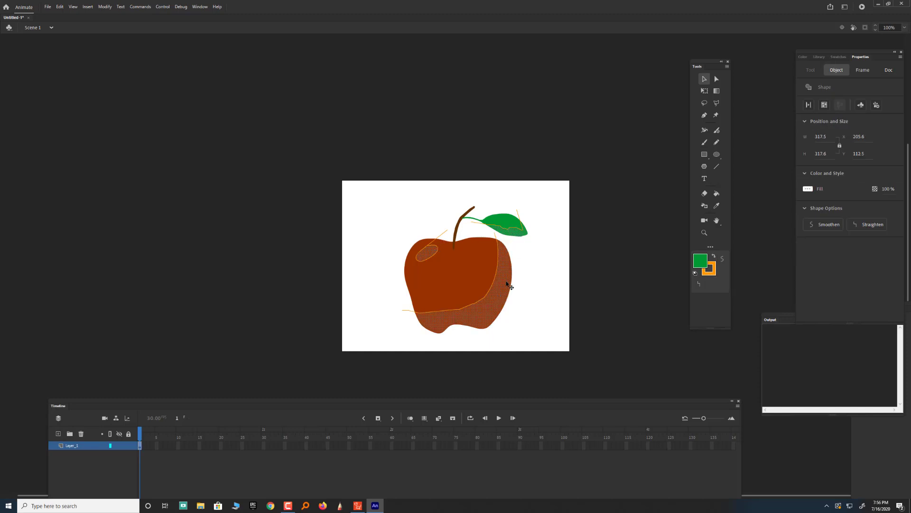
click(58, 433)
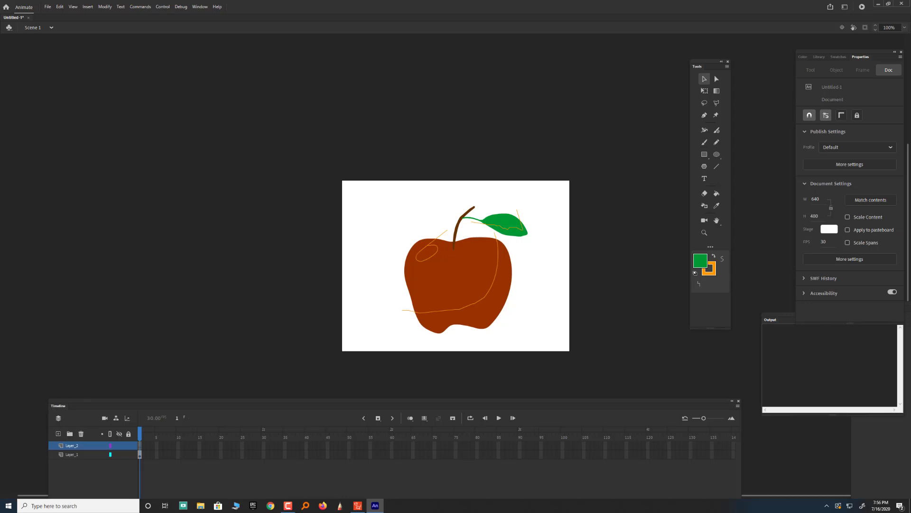
right_click(152, 251)
click(192, 282)
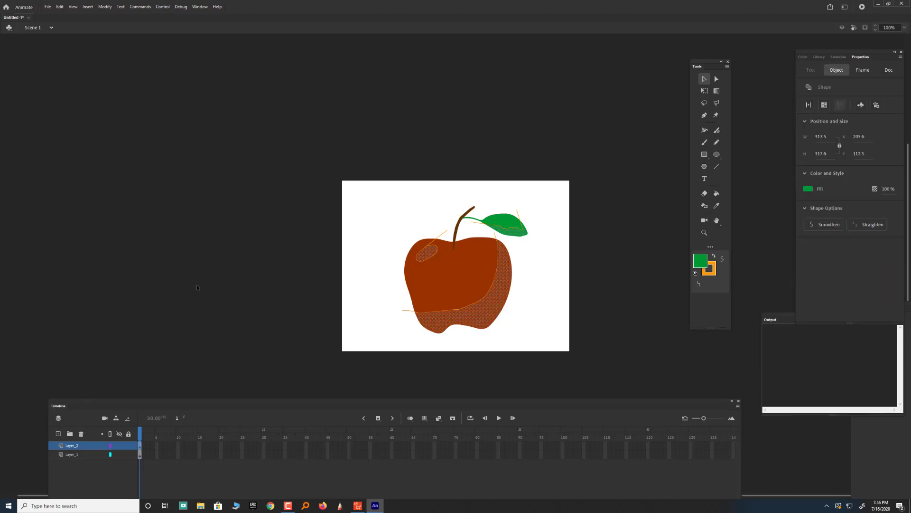
click(119, 454)
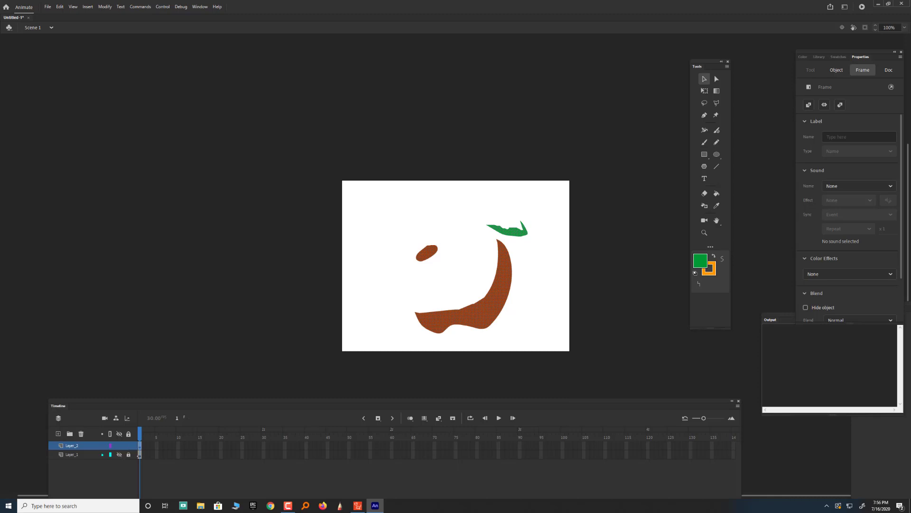
click(531, 258)
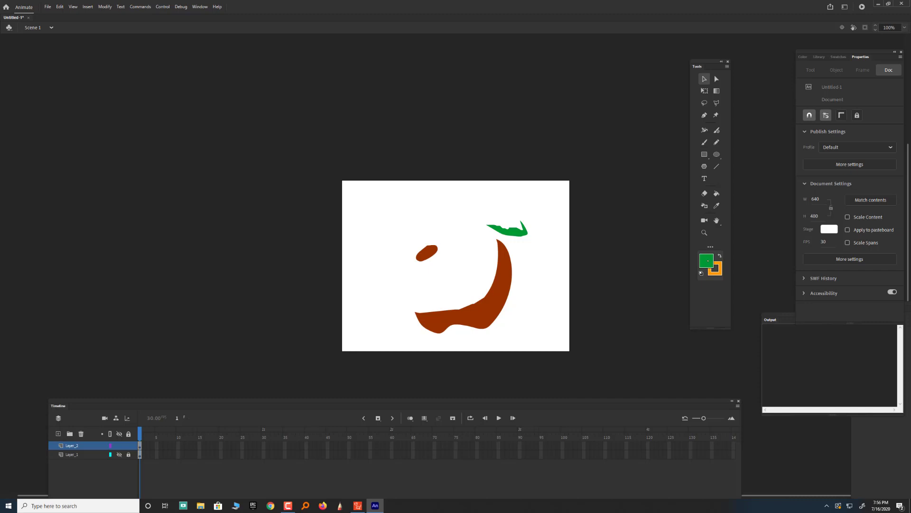
Set the fill colour to near-black 0A0A0A using the Color Picker.
click(708, 260)
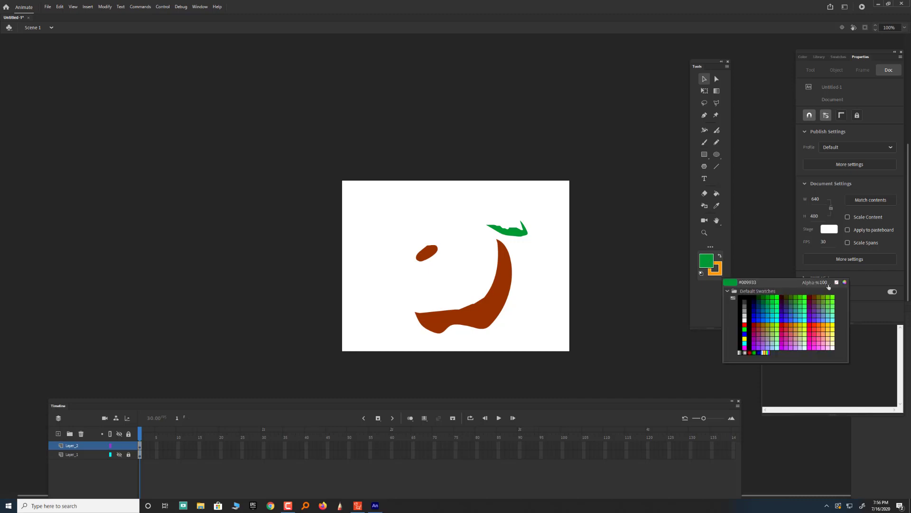
click(745, 303)
click(707, 261)
click(844, 282)
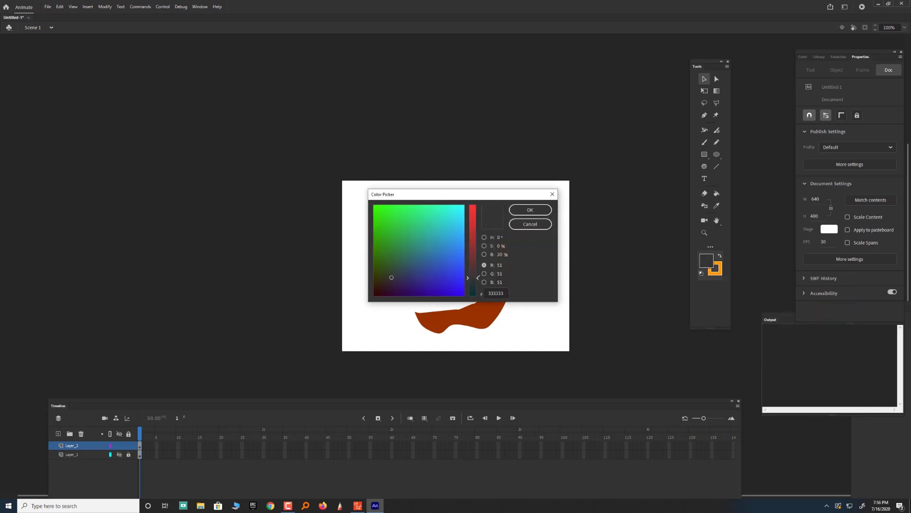
drag(500, 258, 493, 255)
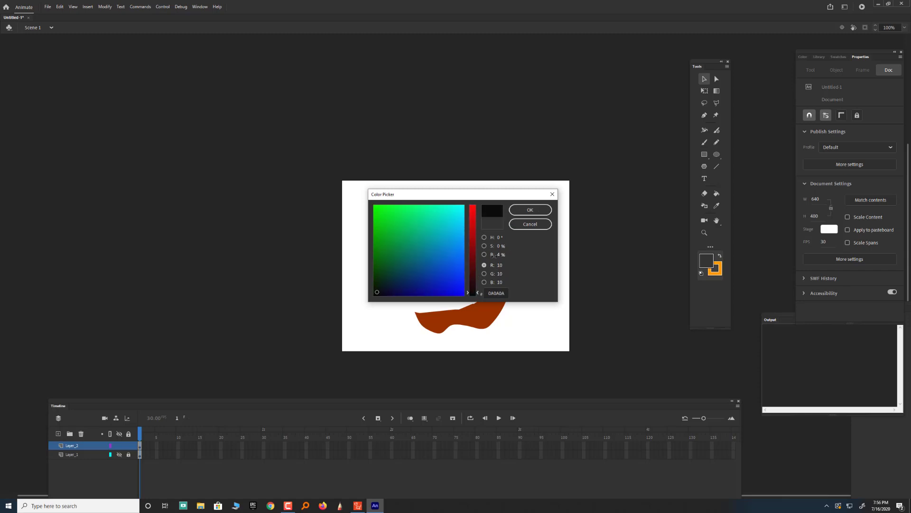
click(528, 210)
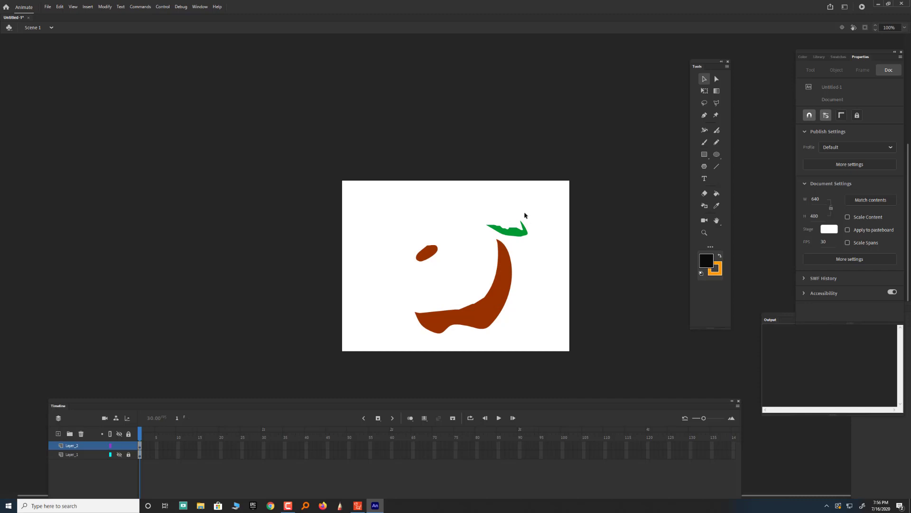
Set the fill's alpha to 25% and recolour the apple's shadow area on Layer_2 with the Paint Bucket.
click(706, 260)
click(826, 282)
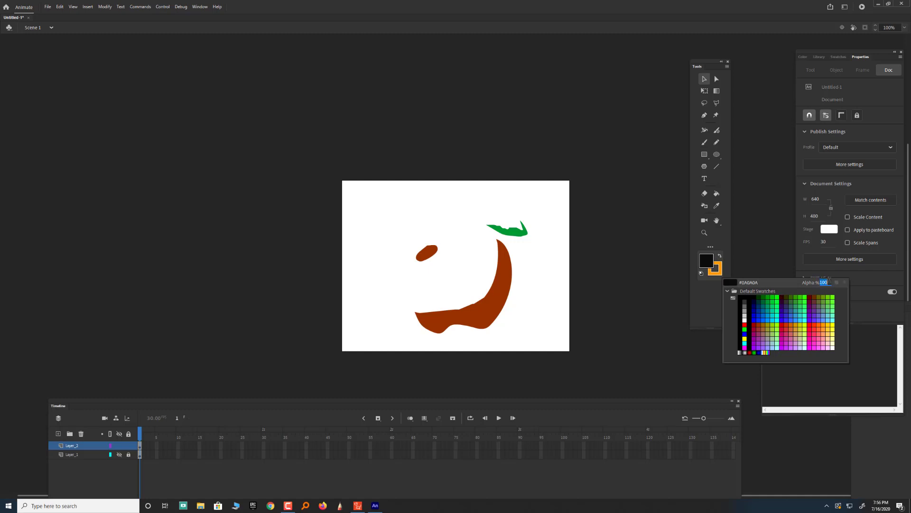
text(0)
key(Return)
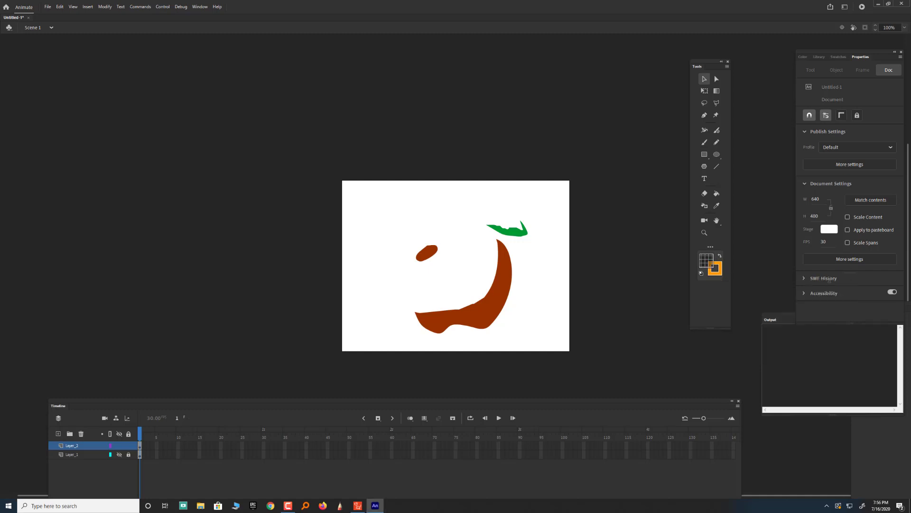
key(k)
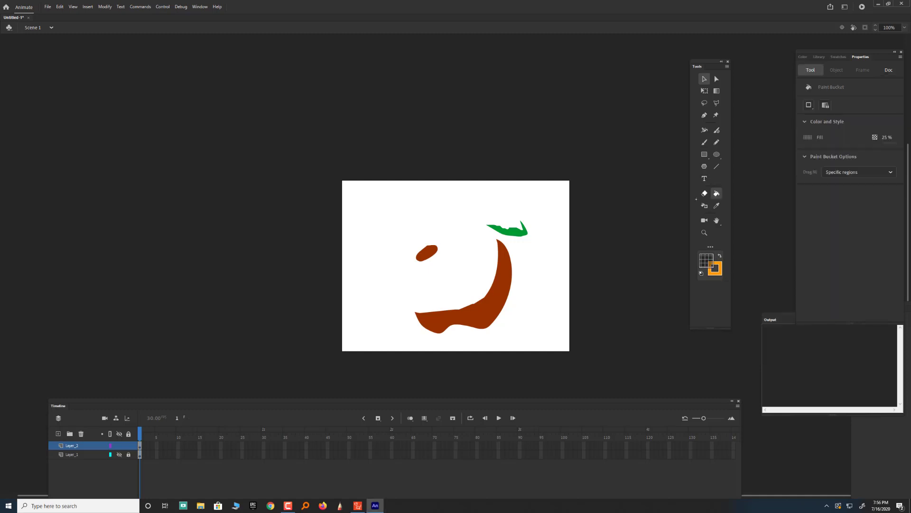
click(509, 293)
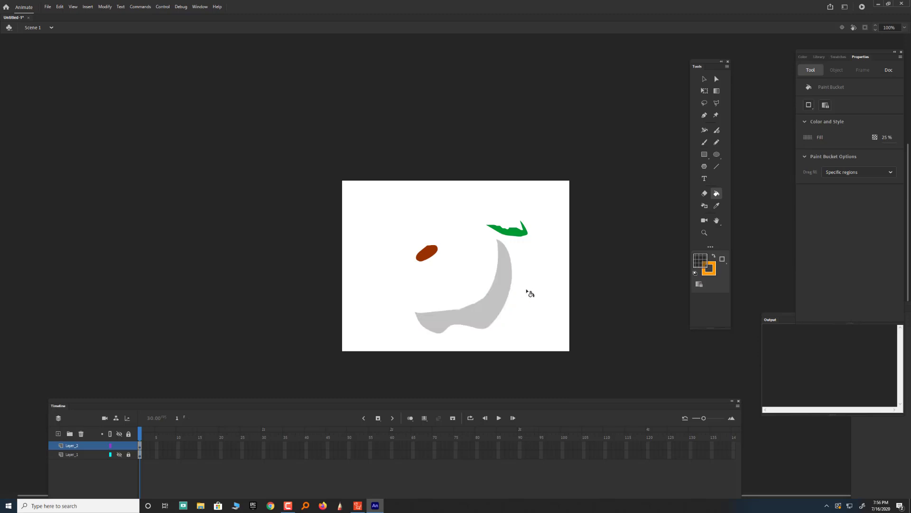
Fill the leaf shadow with the current 25% near-black, and recolour the oval highlight white at 25% alpha.
click(524, 232)
click(700, 260)
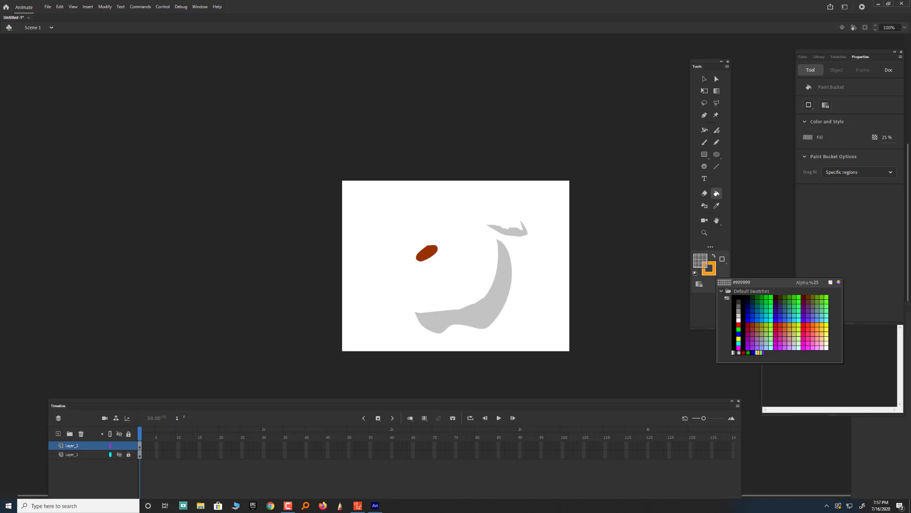
click(738, 315)
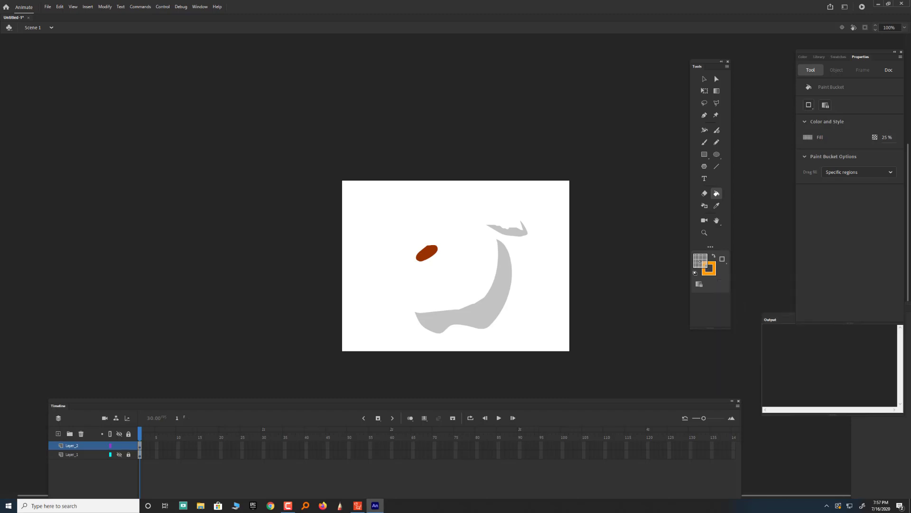
click(701, 261)
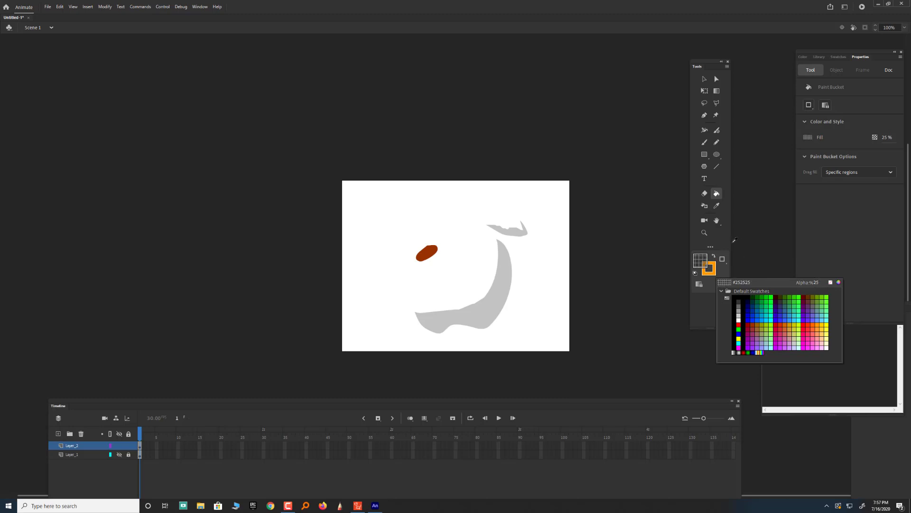
click(739, 320)
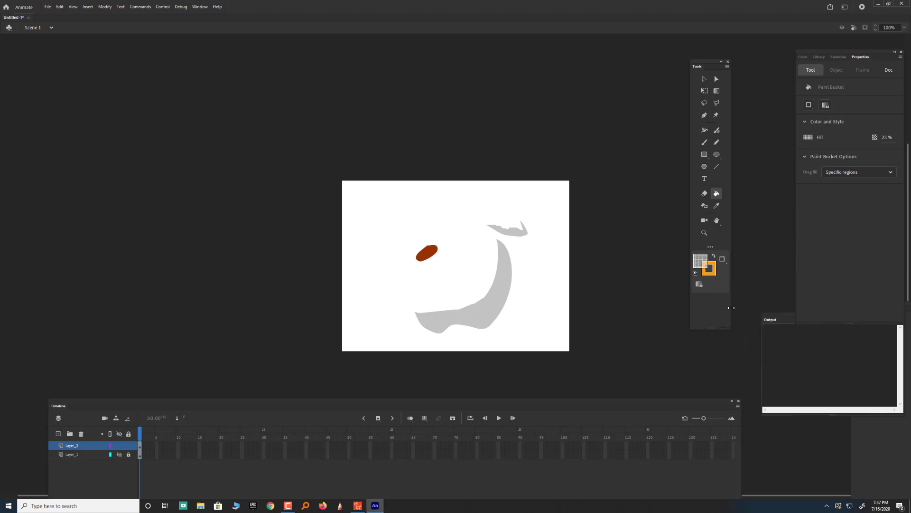
click(434, 255)
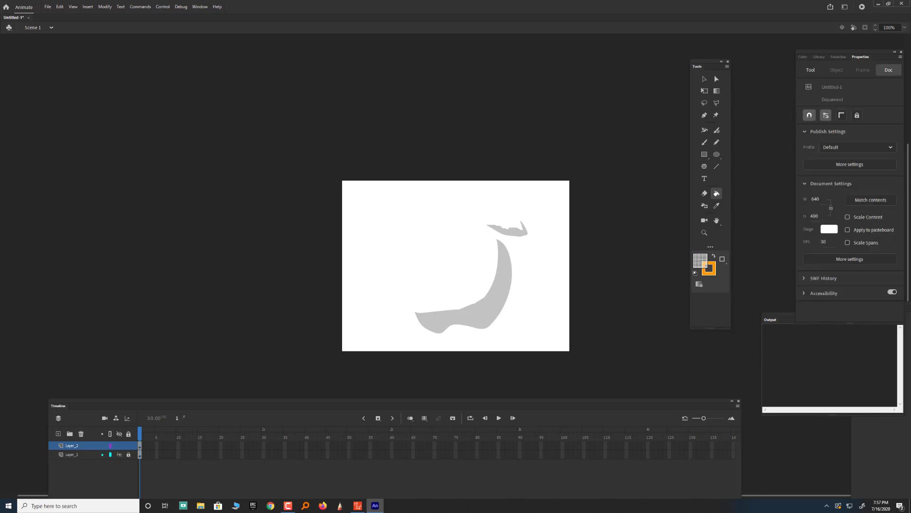
Show and unlock Layer_1 again with the Selection tool active.
click(120, 454)
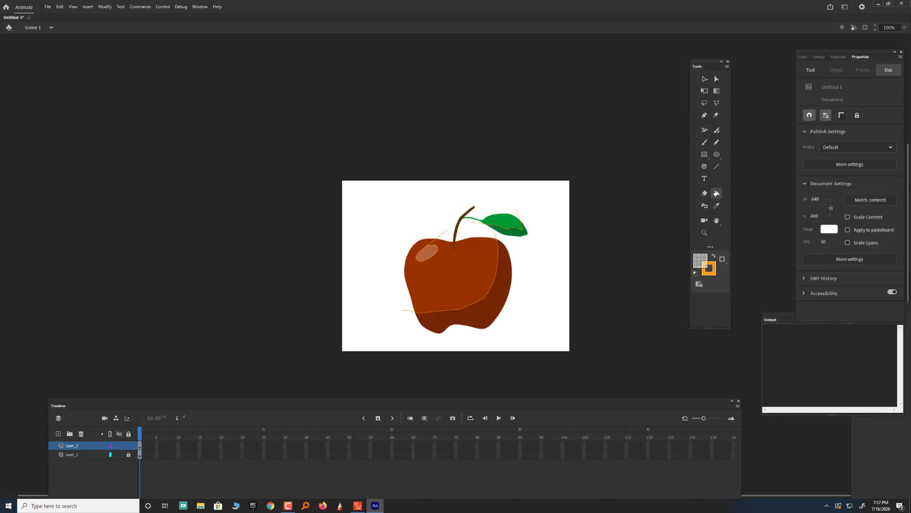
click(704, 79)
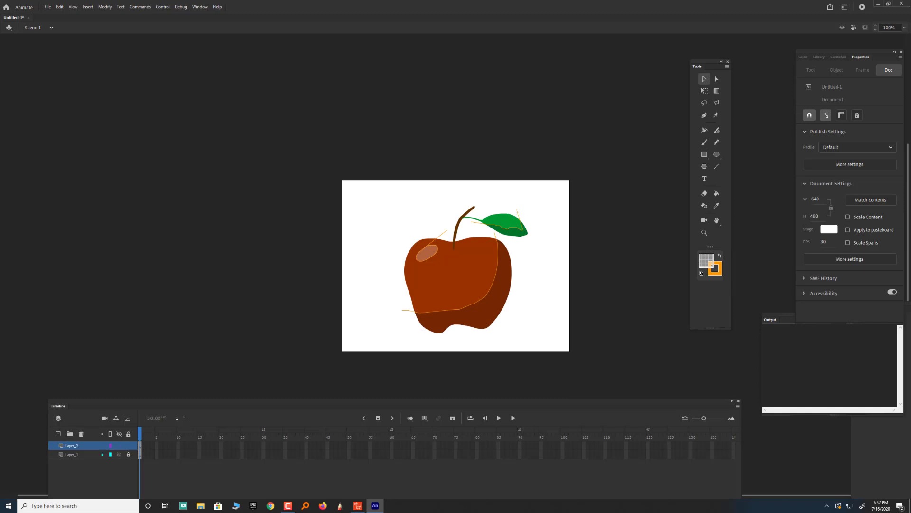
click(128, 454)
Delete the orange guide outlines of the leaf shadow, the apple shadow and the oval highlight on Layer_1.
double_click(518, 213)
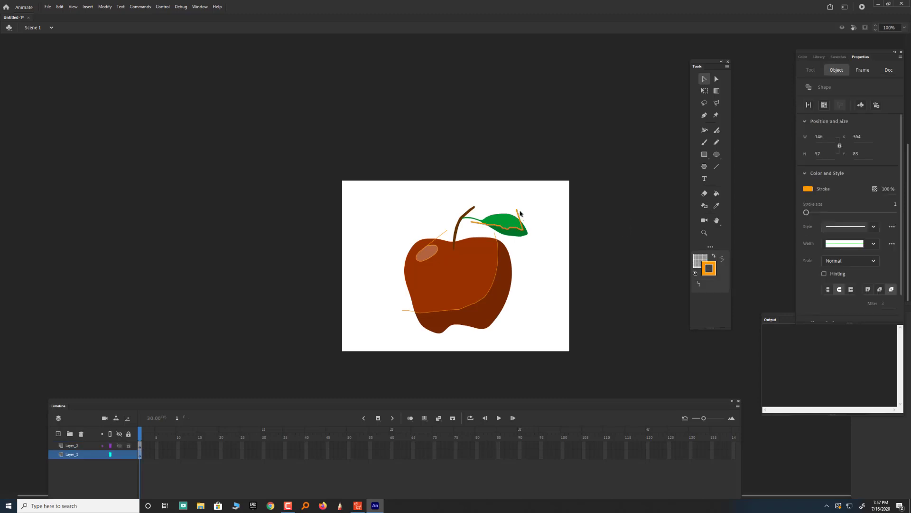
key(Delete)
double_click(499, 240)
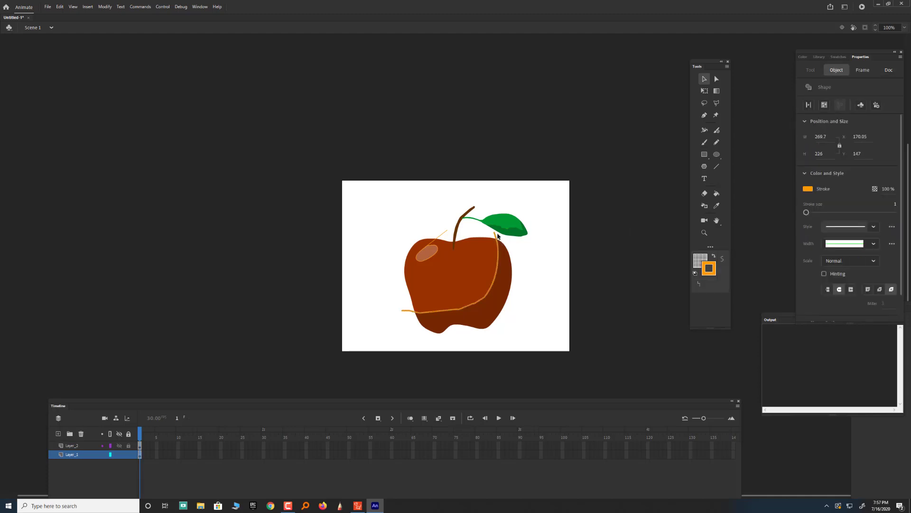
key(Delete)
click(444, 236)
key(Delete)
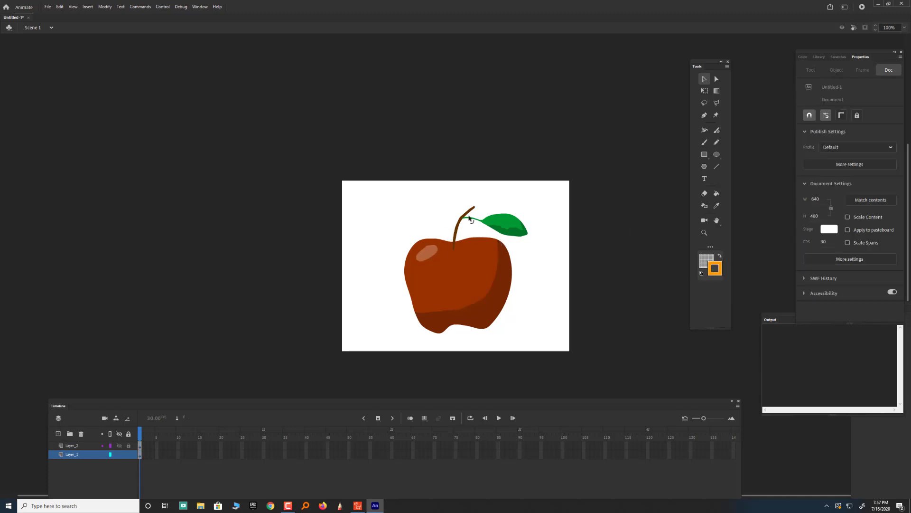
click(514, 232)
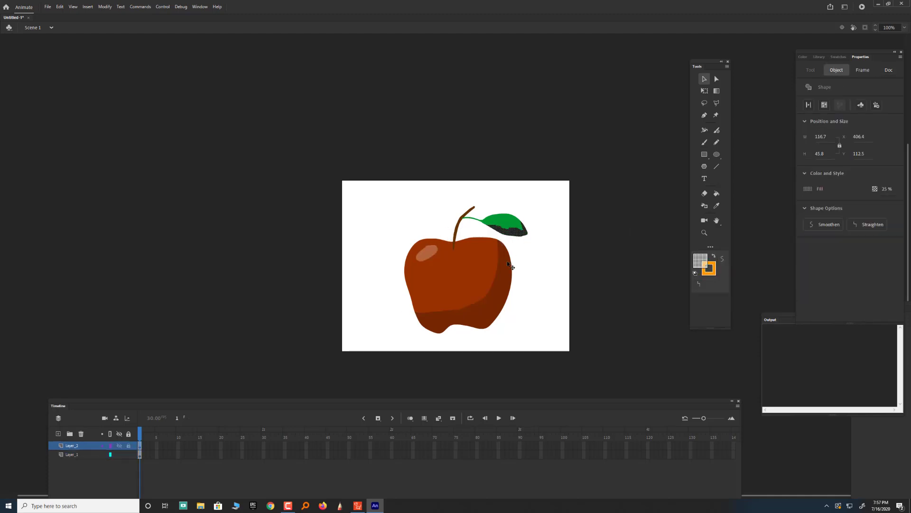
click(509, 264)
click(430, 255)
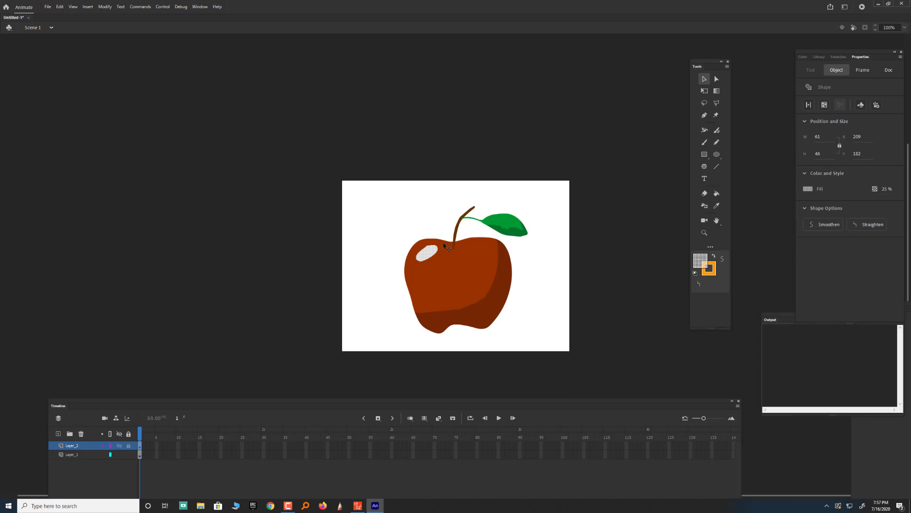
click(538, 264)
Swap the fill and stroke colours and recolour the apple's base shape on Layer_1 green 009933.
click(483, 275)
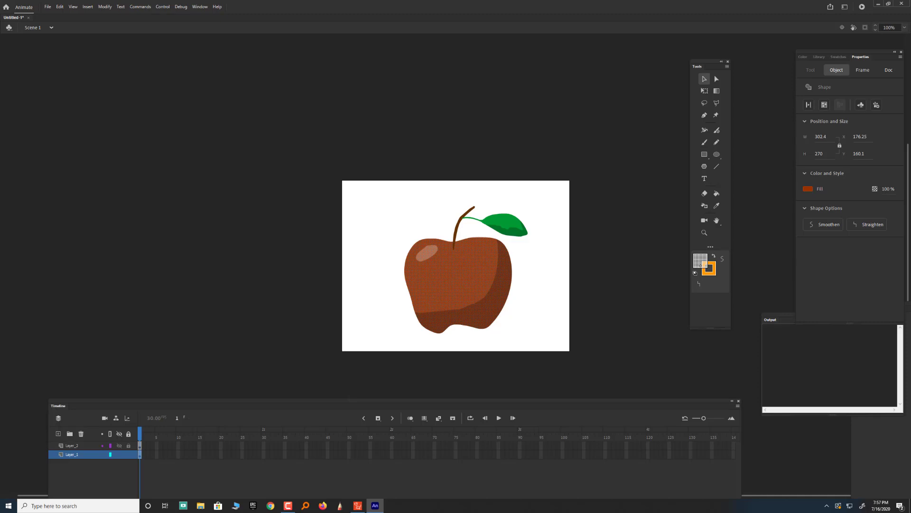
click(714, 256)
click(701, 260)
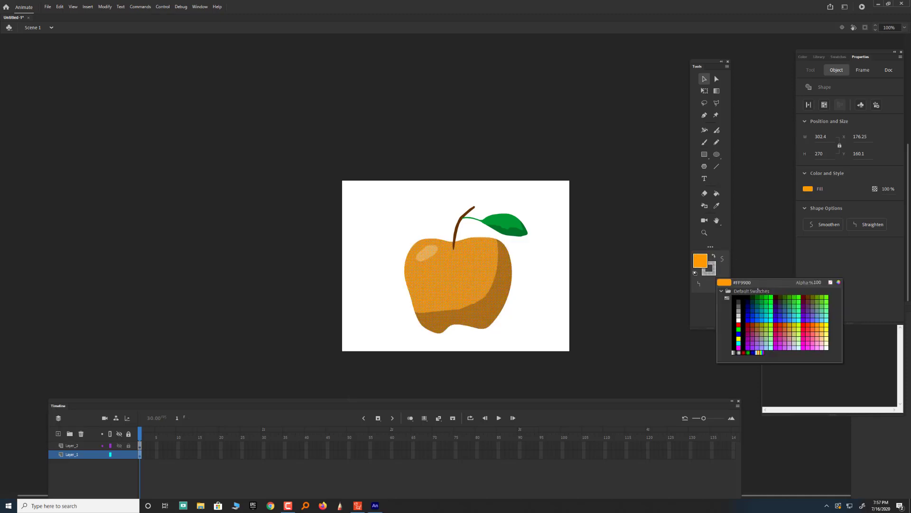
click(762, 302)
click(541, 280)
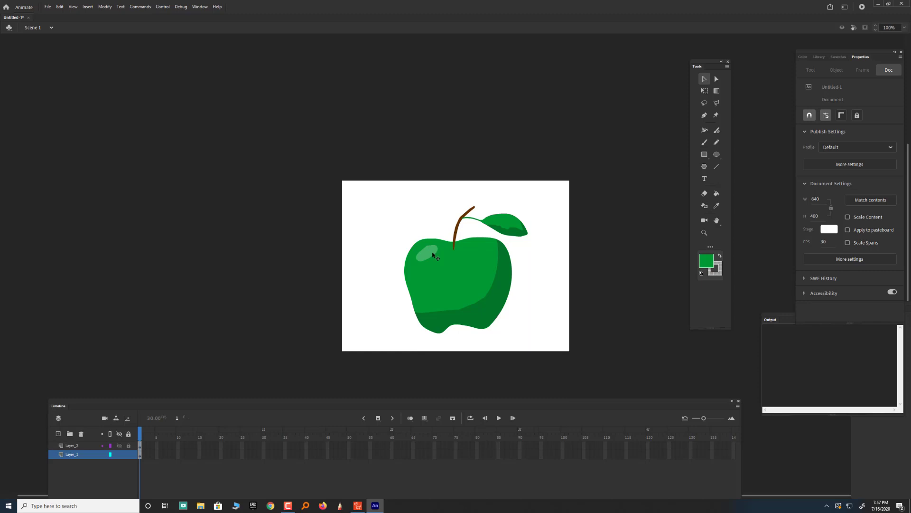
Recolour the apple's base shape on Layer_1 blue.
click(488, 267)
click(701, 261)
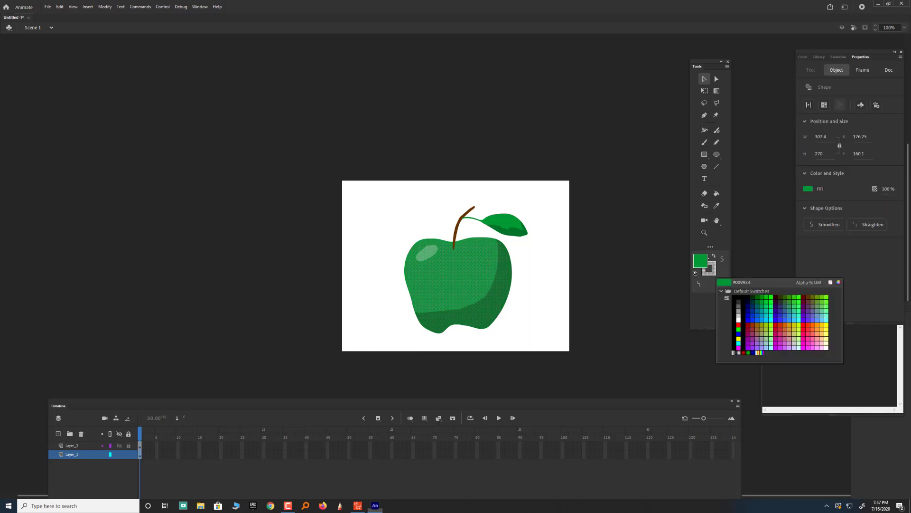
click(765, 306)
click(643, 319)
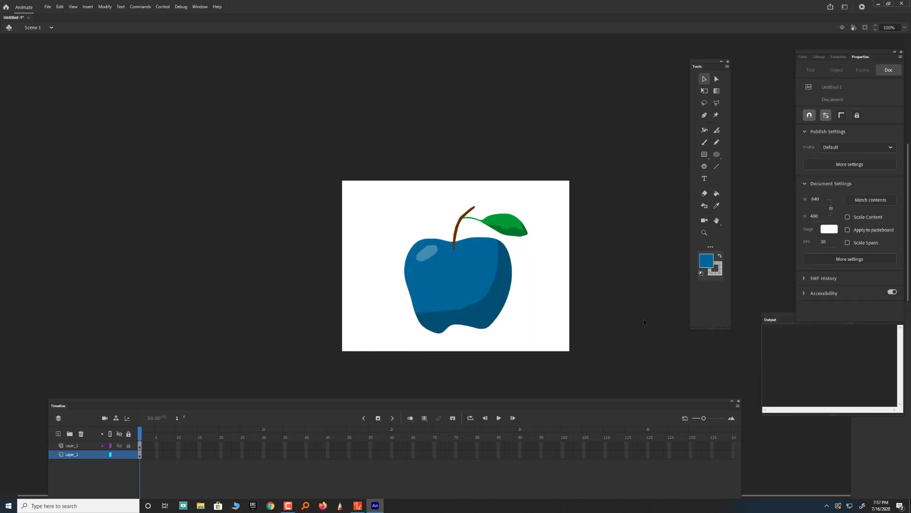
Choose a bright red fill colour and apply it to the apple's base shape with the Paint Bucket.
click(706, 261)
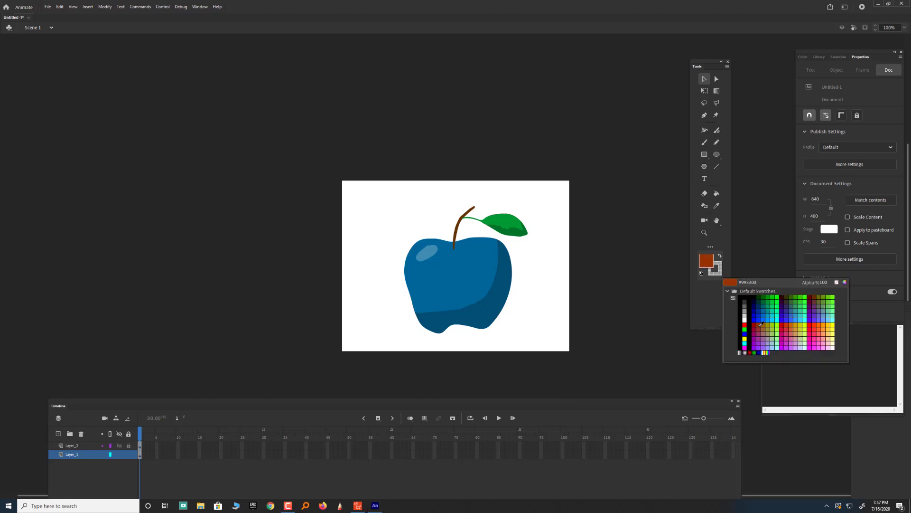
click(785, 322)
key(k)
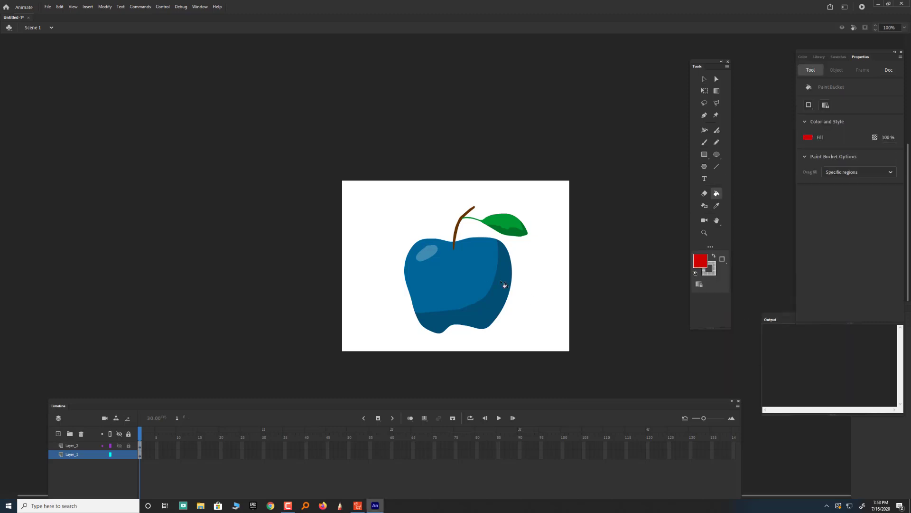
click(505, 284)
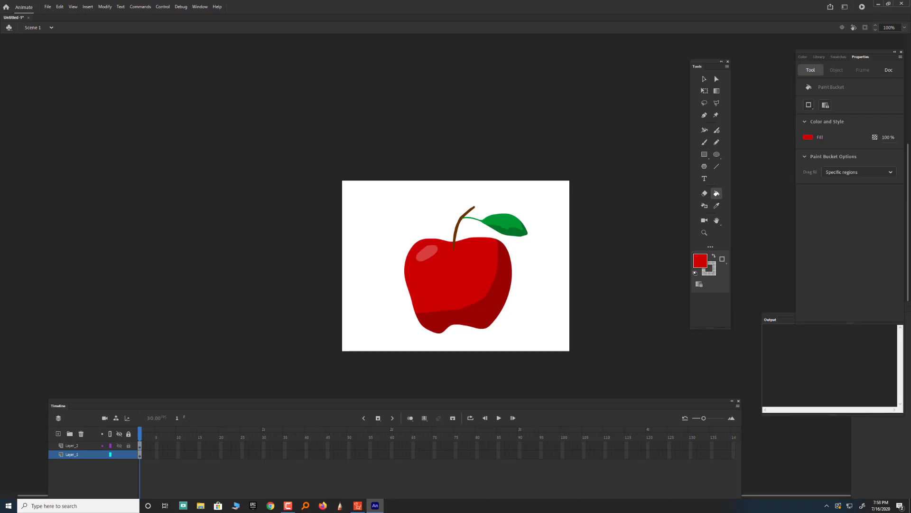
key(v)
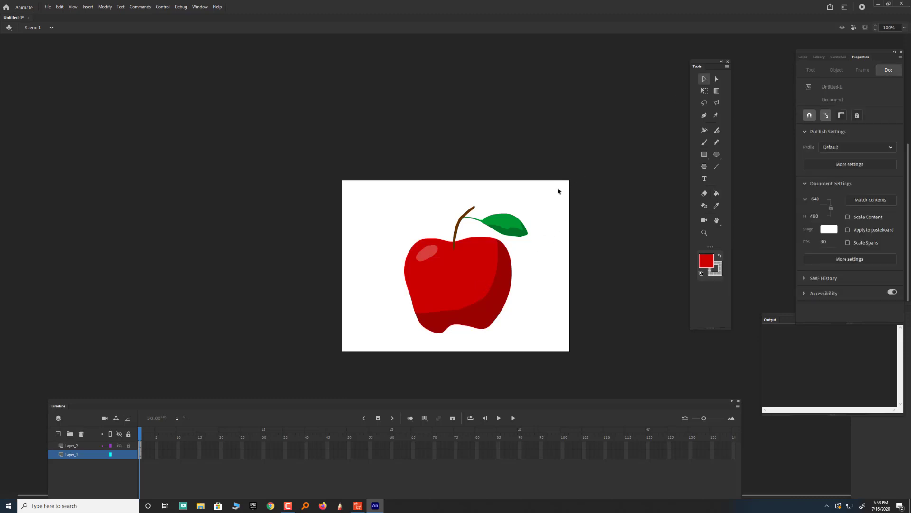
Export the apple drawing as an SWF movie named apple on the Desktop.
click(47, 7)
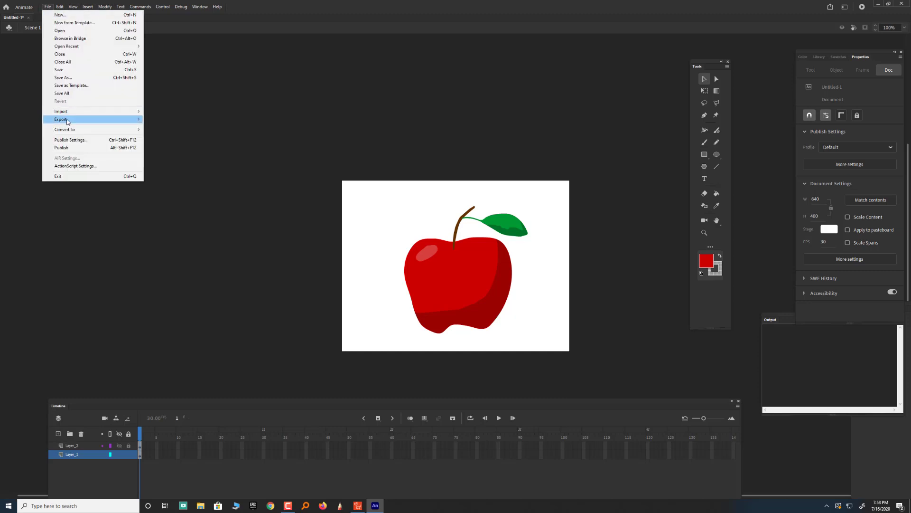
mouse_move(71, 120)
click(194, 135)
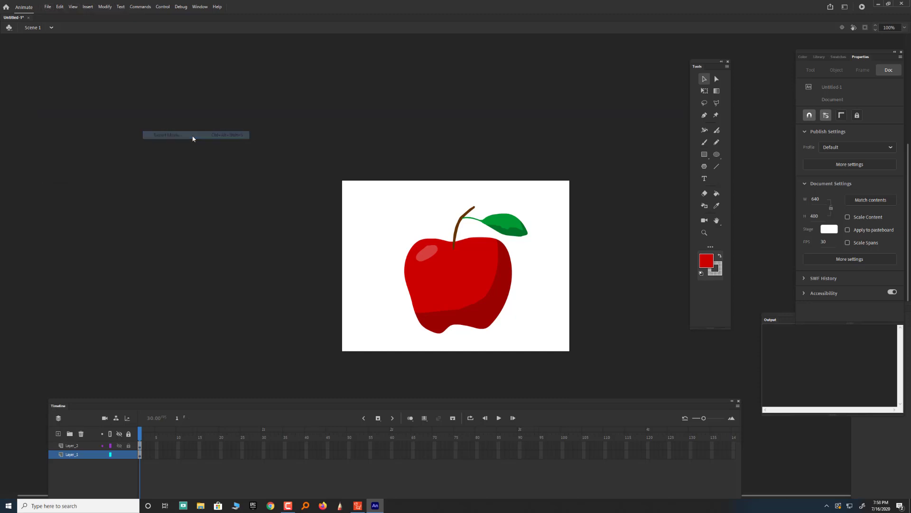
text(apple)
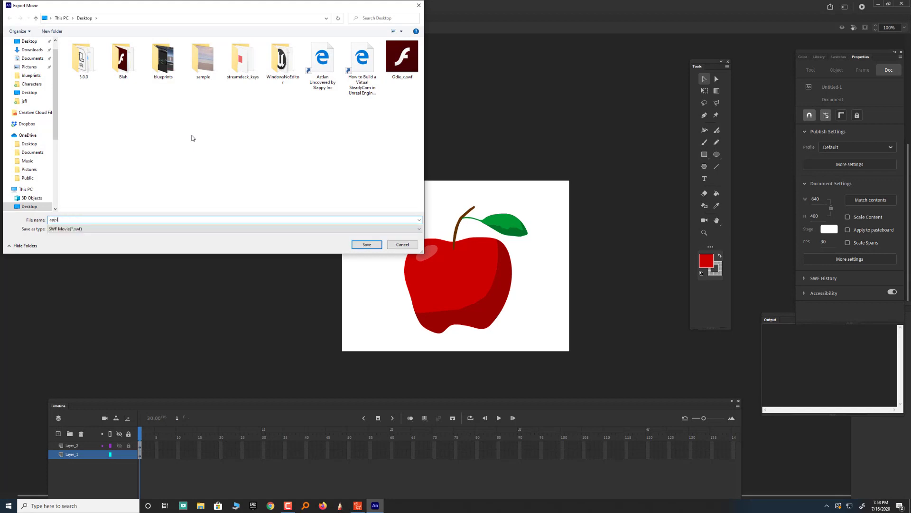
click(367, 244)
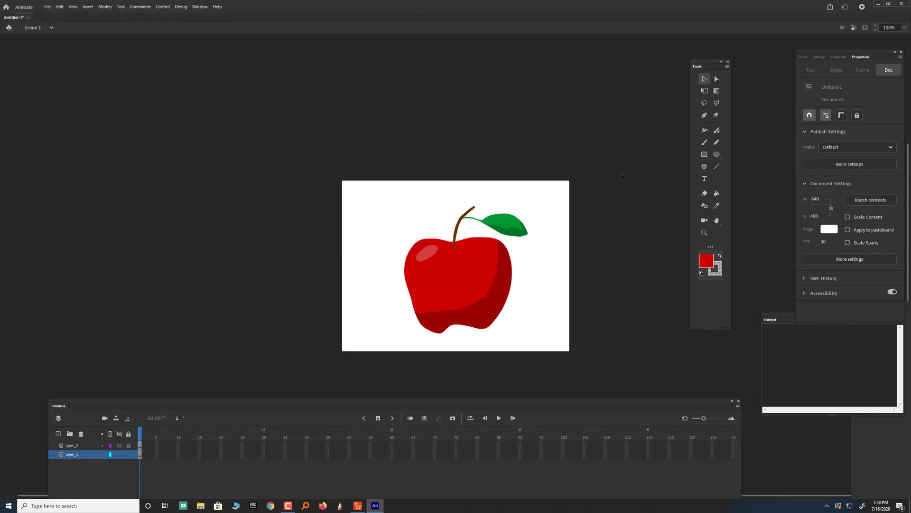
Switch to Cartoon Animator, shrink its window to reveal the desktop, and preview apple.swf in Flash Player.
click(882, 4)
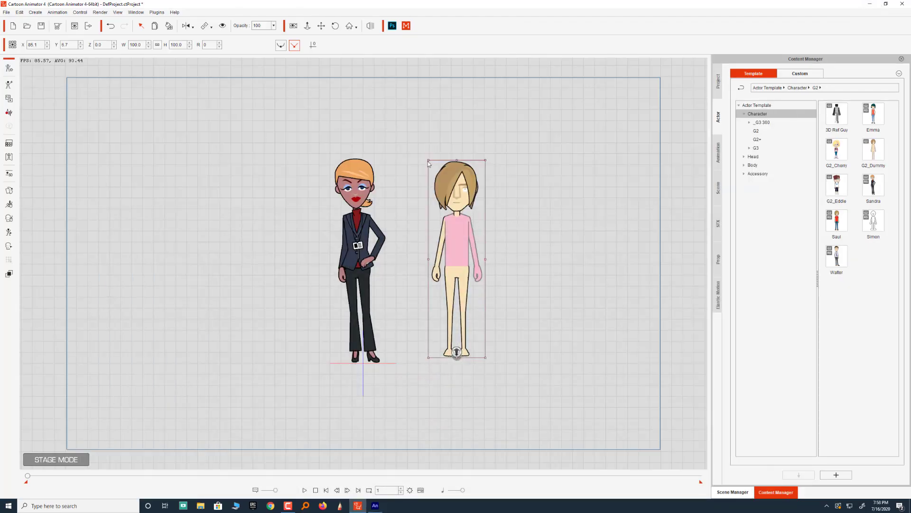
click(886, 4)
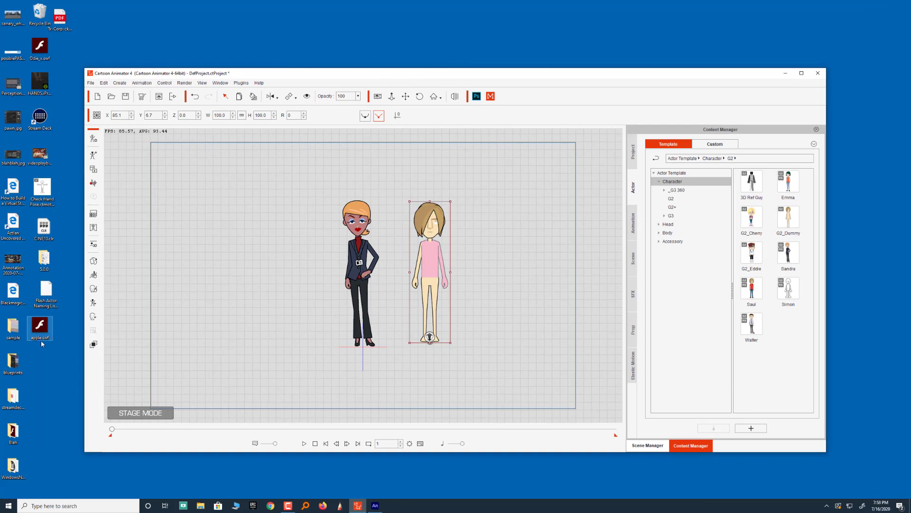
double_click(41, 326)
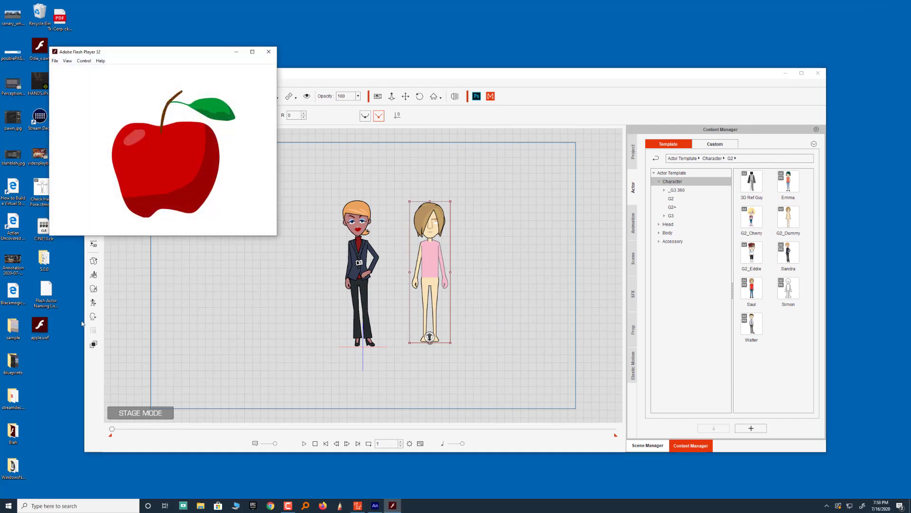
drag(193, 58, 275, 125)
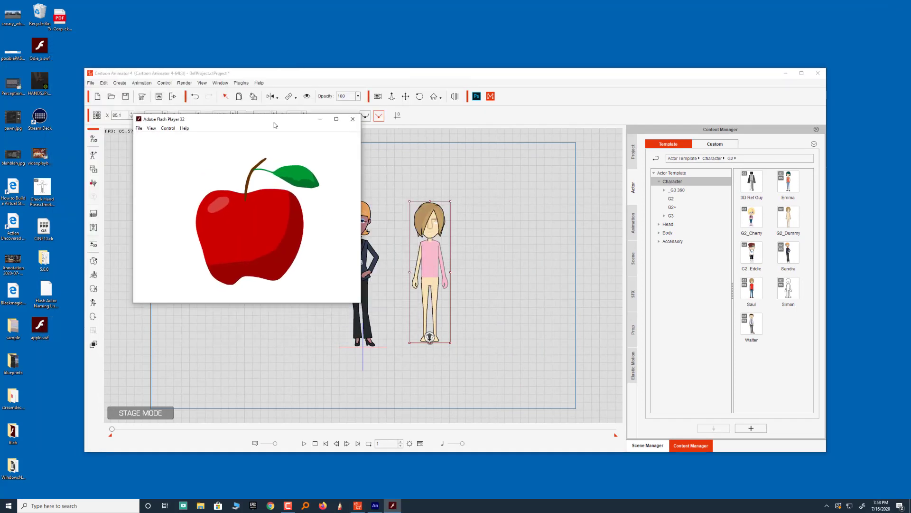
click(354, 119)
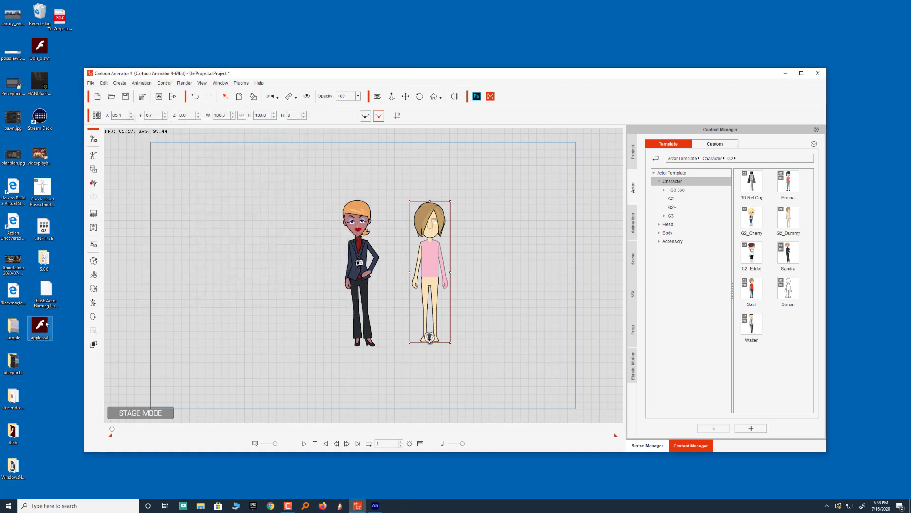
Import apple.swf from the desktop onto the stage beside the suited woman, maximise the window and shift the apple slightly towards her.
drag(41, 327, 268, 275)
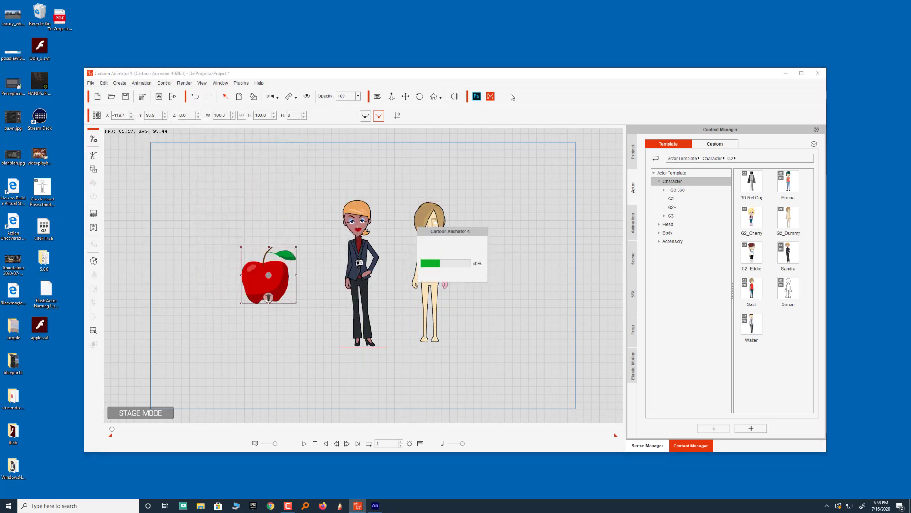
double_click(535, 74)
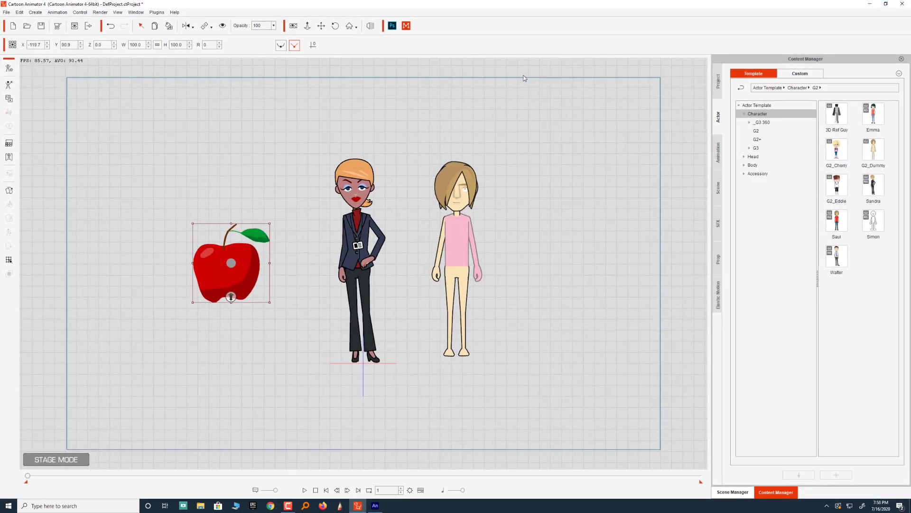
drag(249, 267, 264, 280)
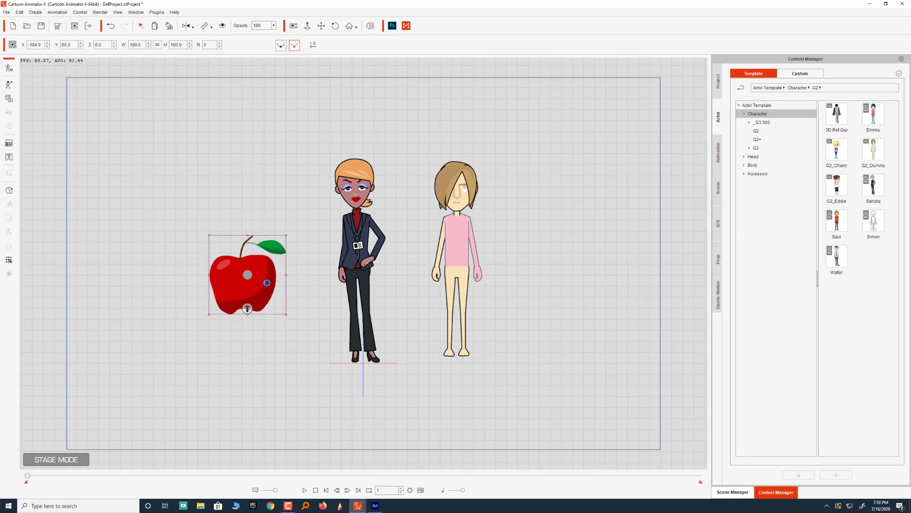
Scale the apple to about 66% and move it to the far side of the pink-shirted G2_Dummy.
click(352, 235)
click(278, 259)
drag(287, 234, 559, 224)
Check the apple's outline, group and colour adjustment options in Render Style, and close the dialog.
click(9, 143)
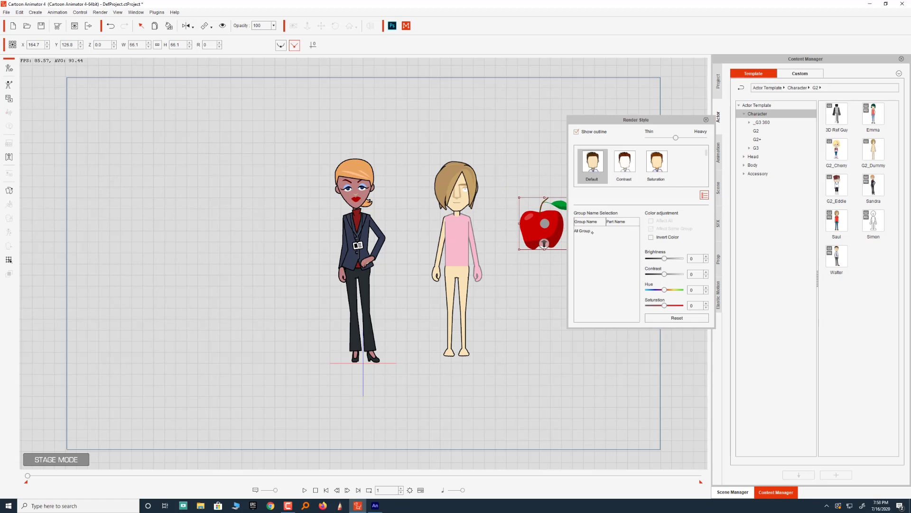
click(706, 120)
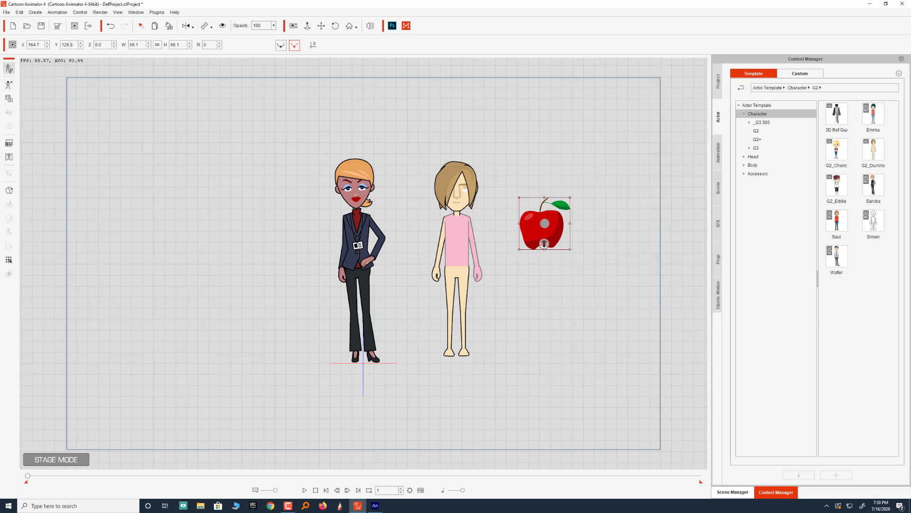
Open the apple in Composer, select its artwork, and bring up the Vector Grouping Tool, accepting the loss of current Render Style data.
click(9, 67)
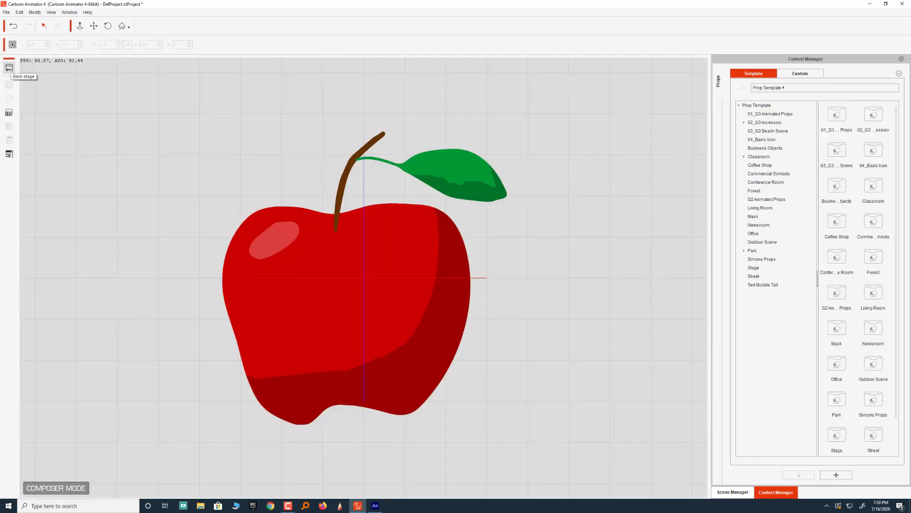
click(398, 261)
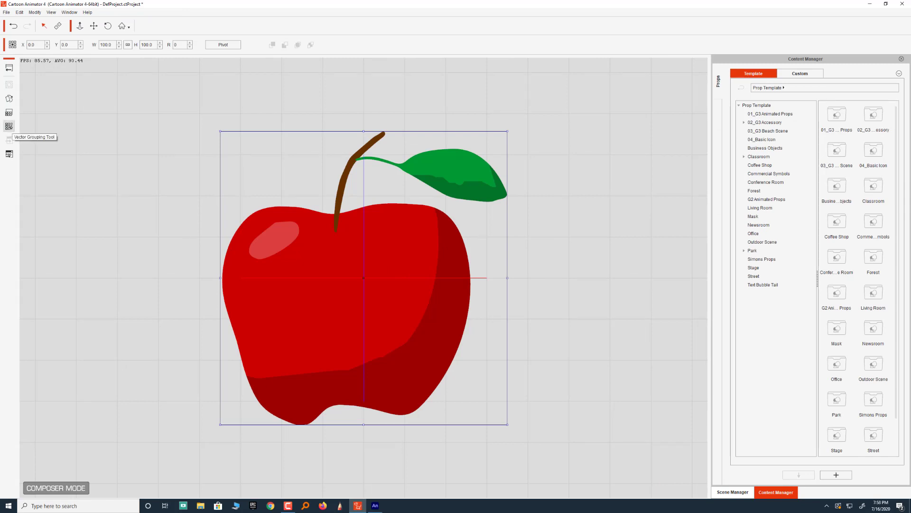
click(9, 126)
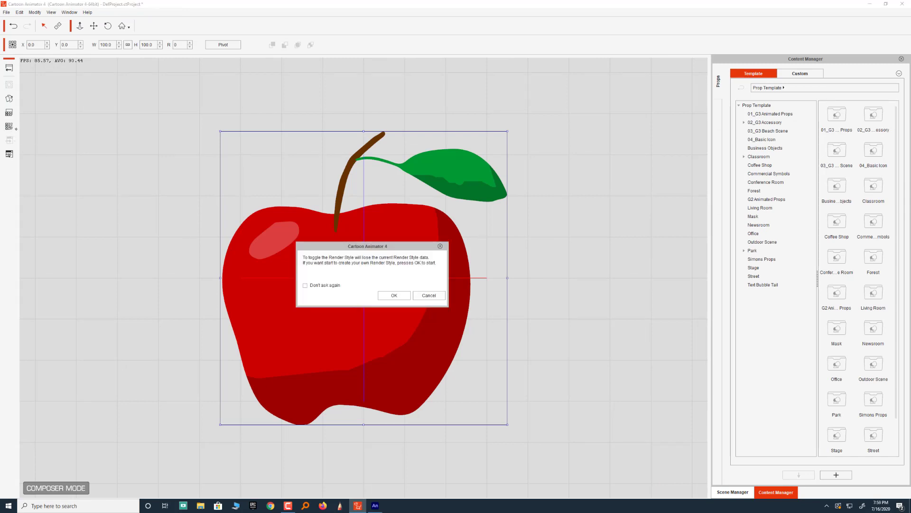
key(Return)
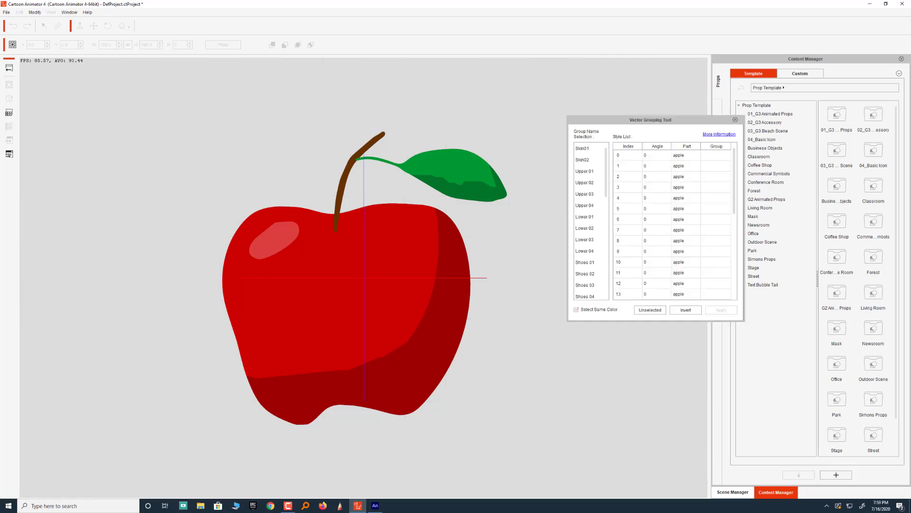
Go through the apple's Style List entries from index 0 to 24 to identify which coloured area each one highlights.
click(716, 155)
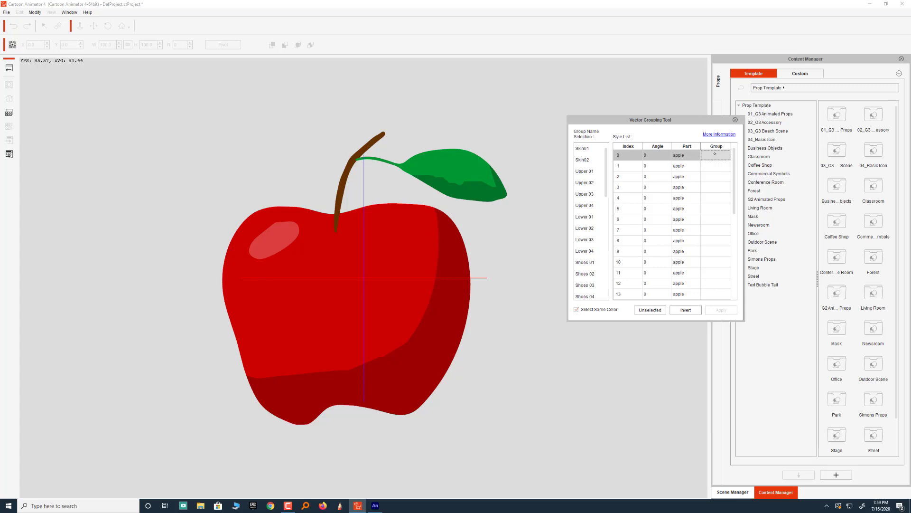
click(705, 168)
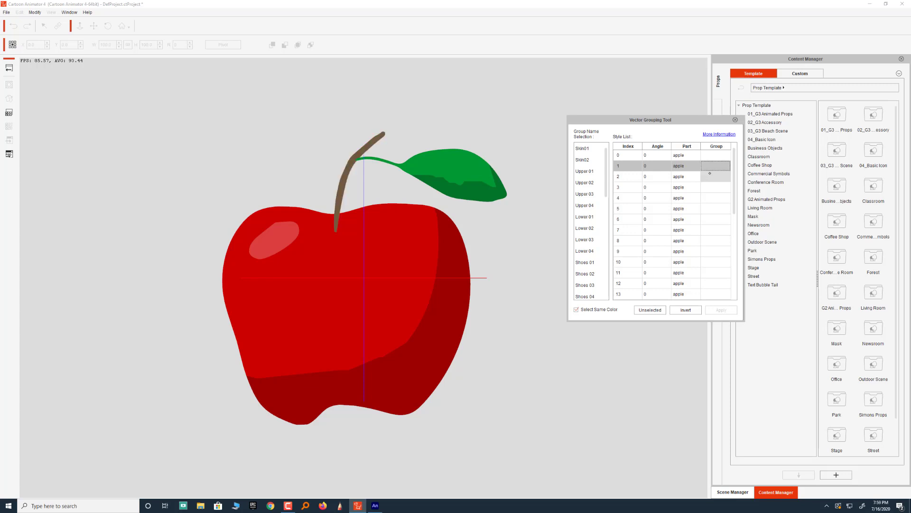
click(712, 176)
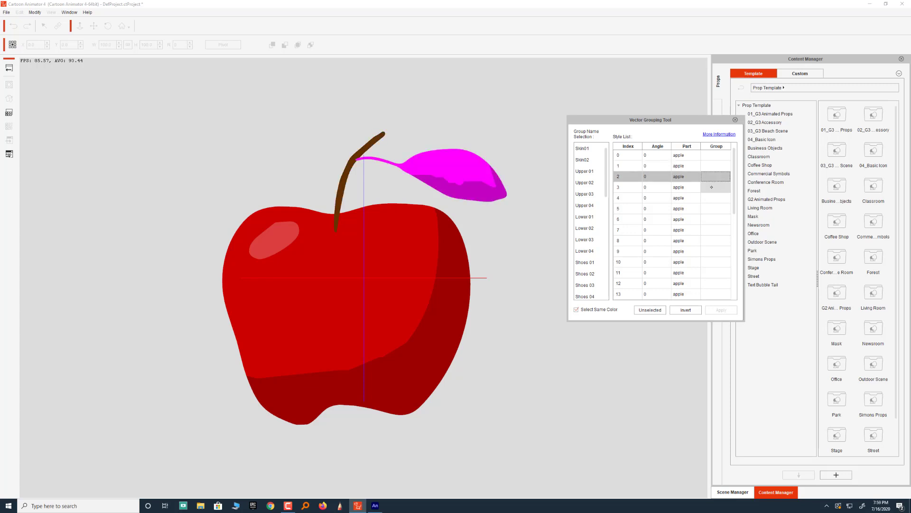
click(712, 187)
click(713, 196)
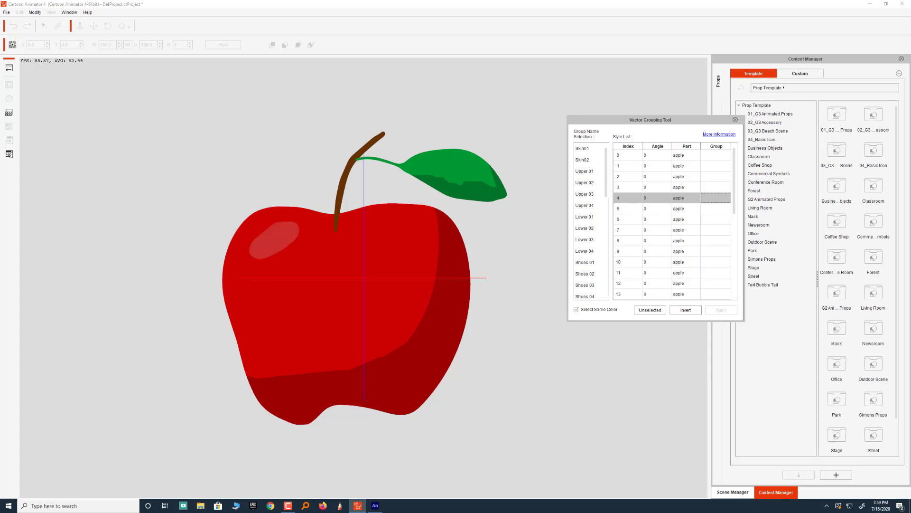
click(713, 209)
click(715, 220)
click(716, 232)
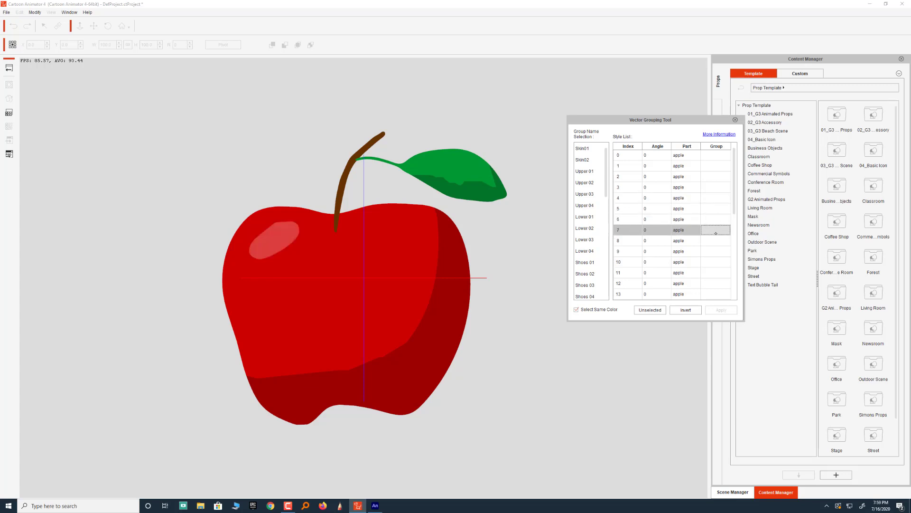
click(716, 240)
click(716, 251)
click(716, 262)
click(715, 273)
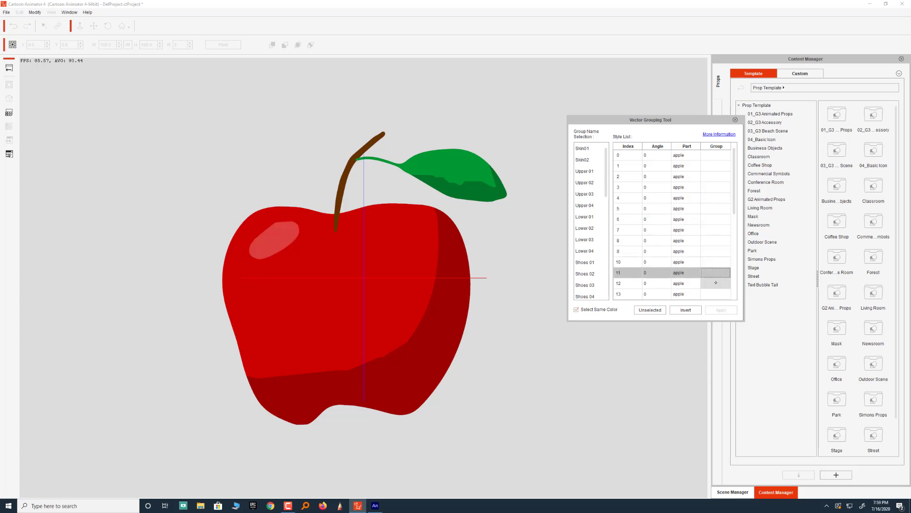
click(716, 283)
scroll(717, 237, down, 3)
click(718, 200)
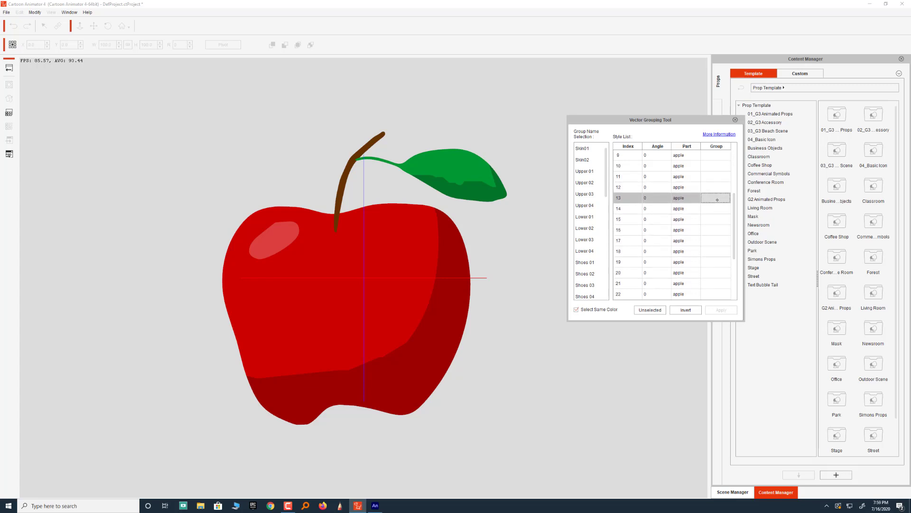
click(717, 208)
click(719, 218)
click(719, 230)
click(719, 241)
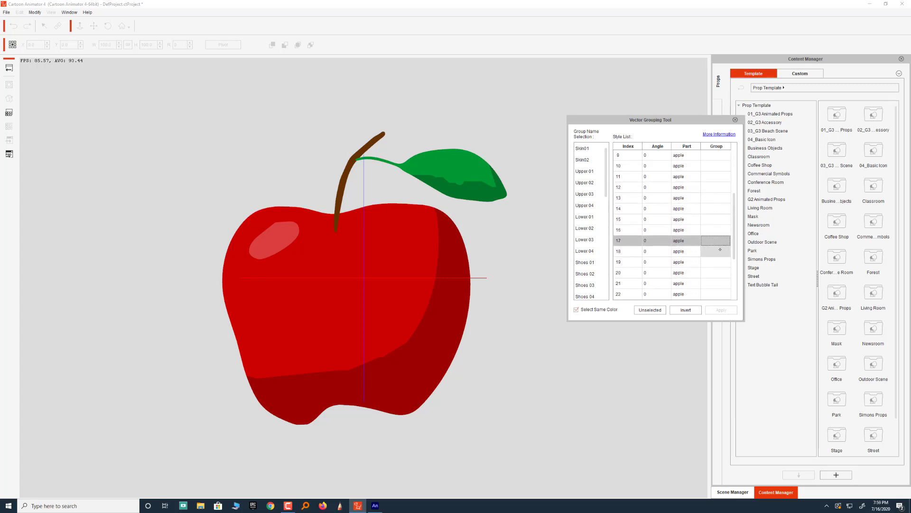
click(720, 251)
click(720, 262)
click(721, 272)
click(720, 283)
click(721, 294)
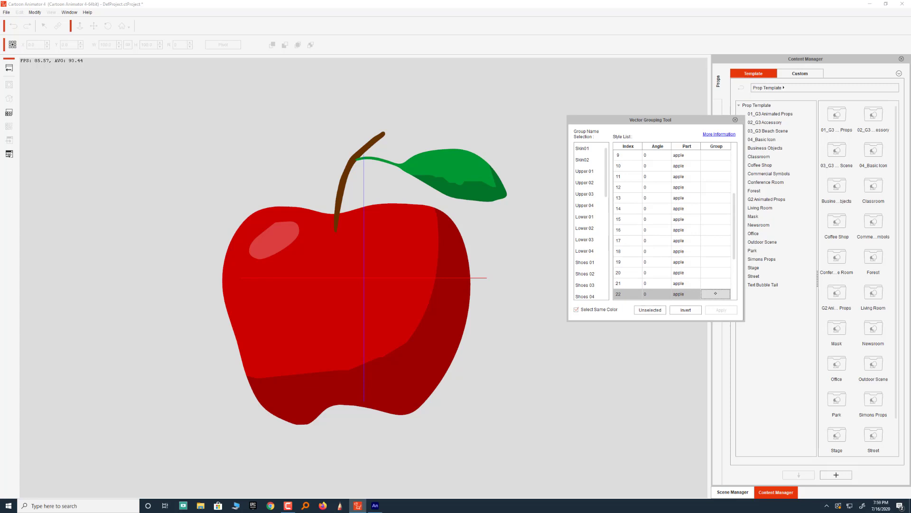
scroll(734, 230, down, 3)
click(721, 230)
click(721, 241)
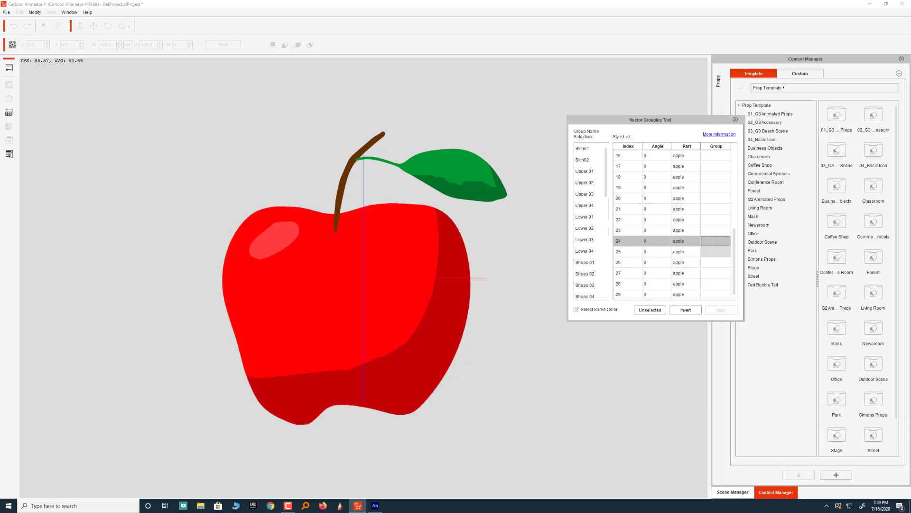
Assign the apple style at index 19 to the Skin01 group.
click(684, 187)
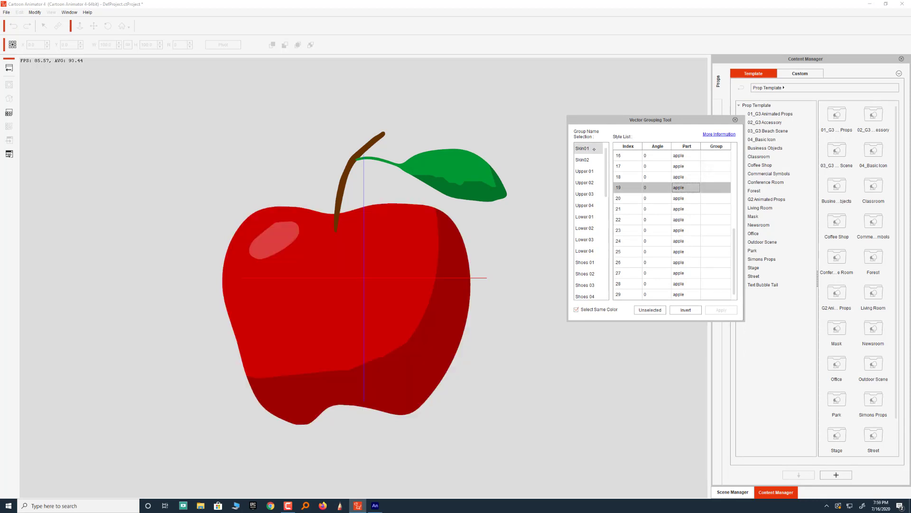
click(594, 149)
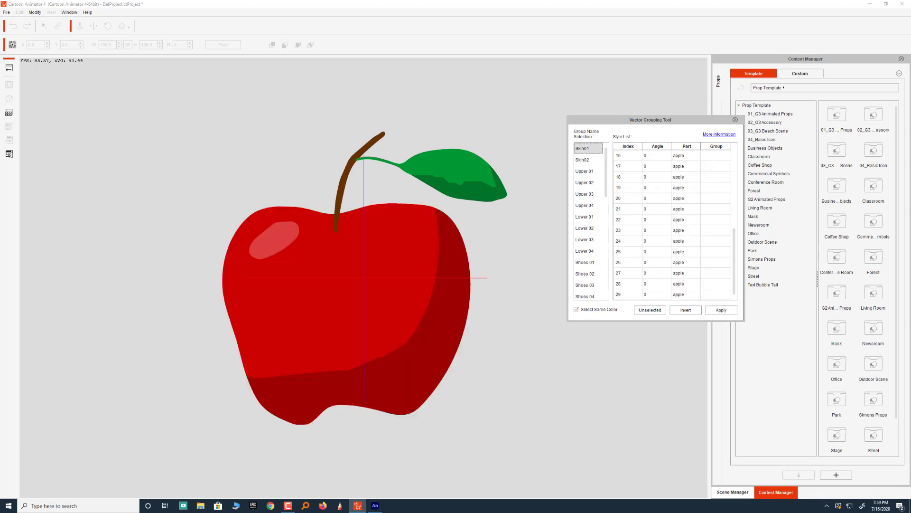
click(721, 310)
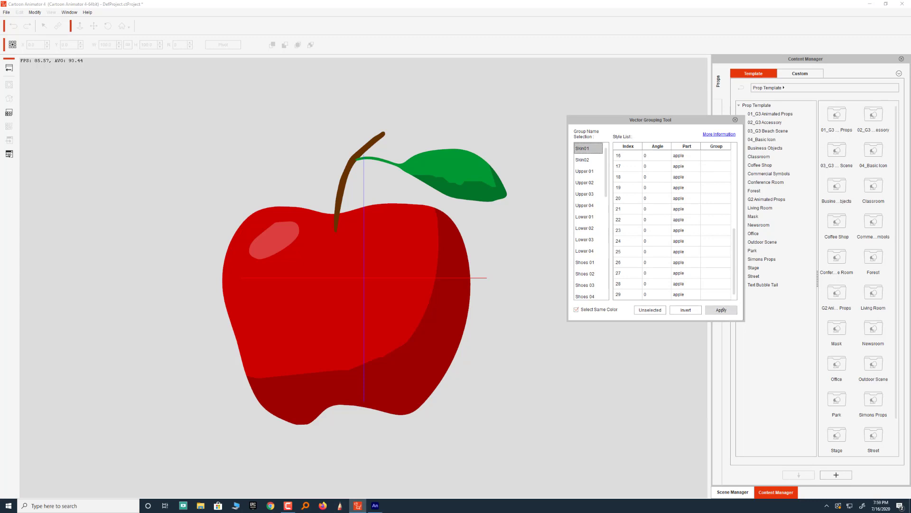
click(733, 282)
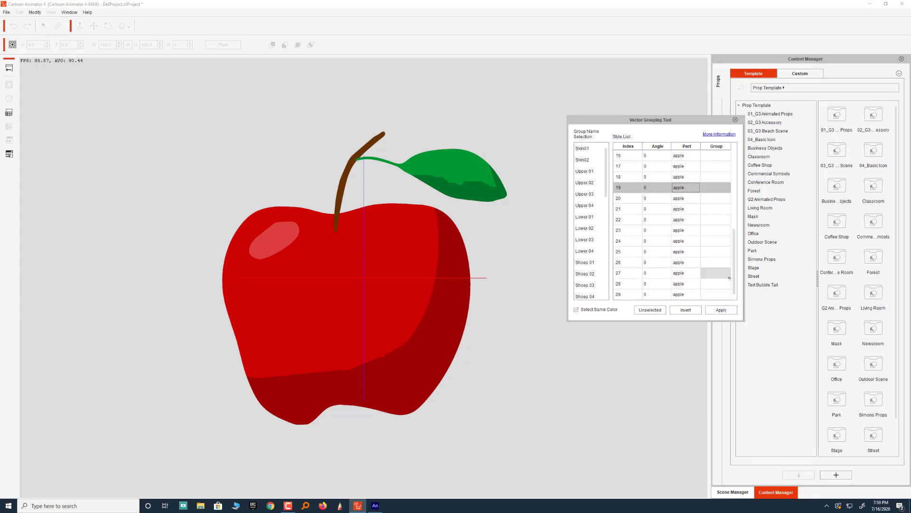
click(585, 148)
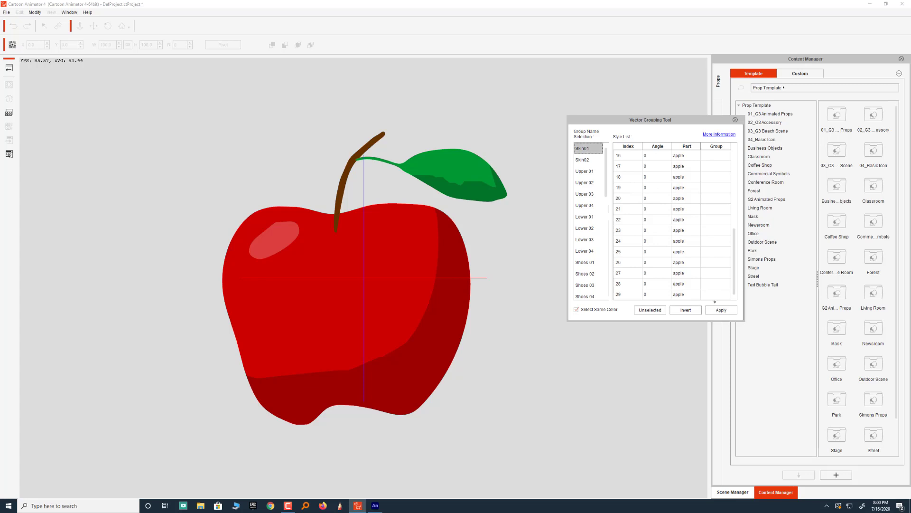
click(722, 310)
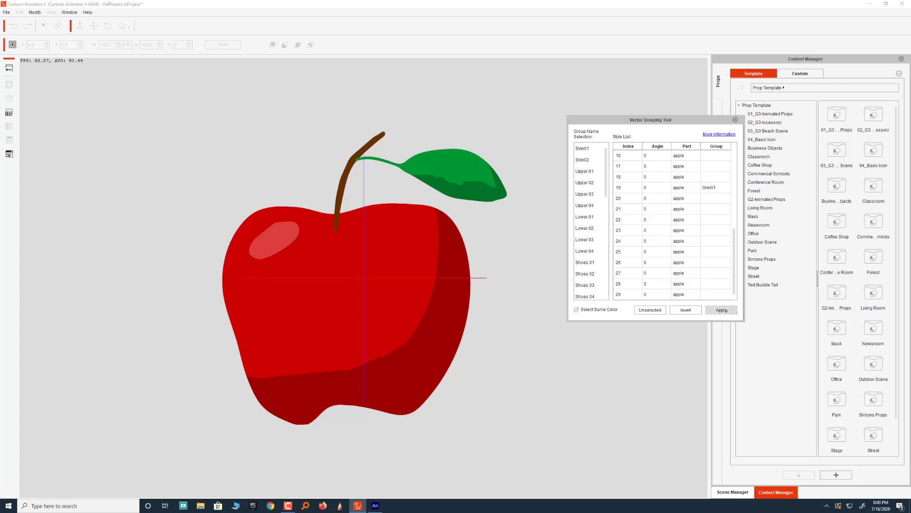
Find the style that highlights the apple's red body, index 24, and assign it to the Skin01 group.
click(716, 197)
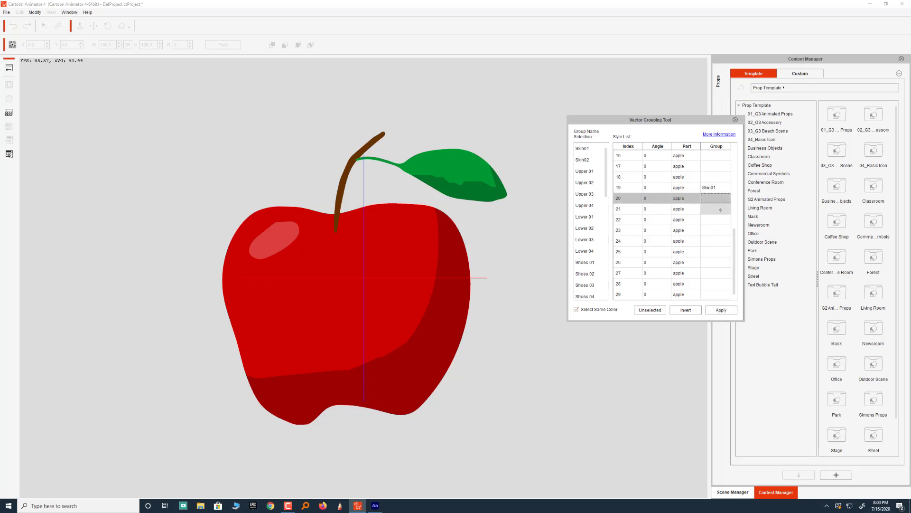
click(716, 219)
click(720, 229)
click(716, 241)
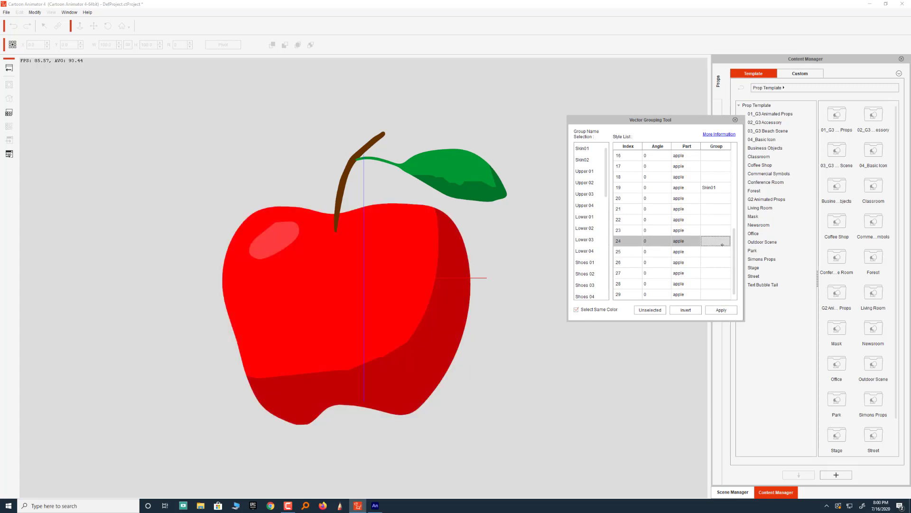
click(719, 190)
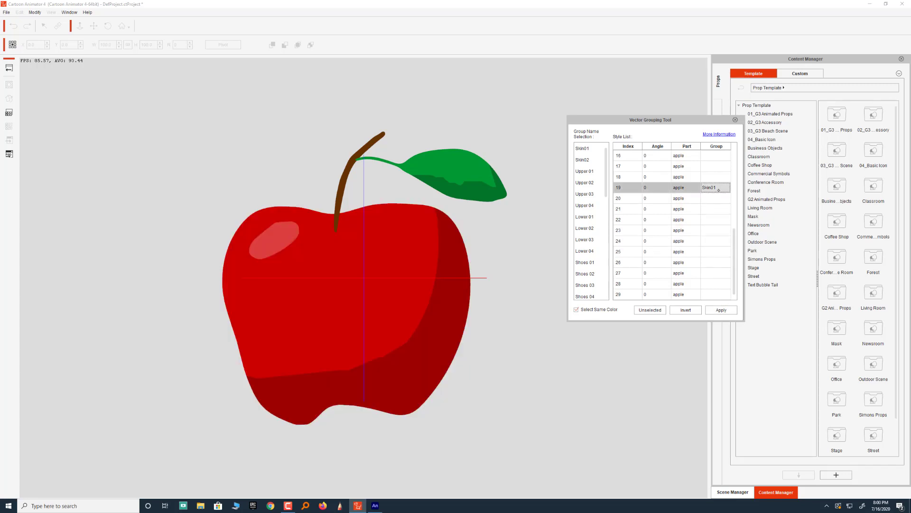
click(716, 240)
click(587, 149)
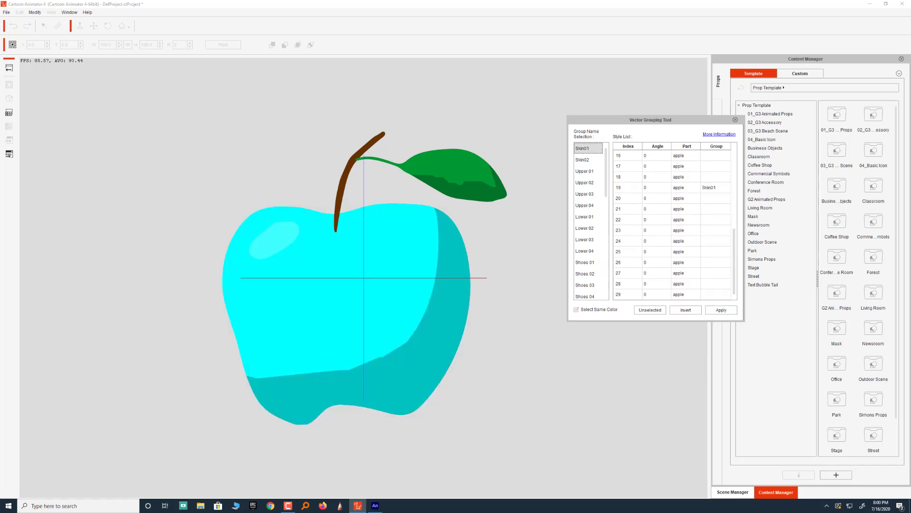
click(721, 310)
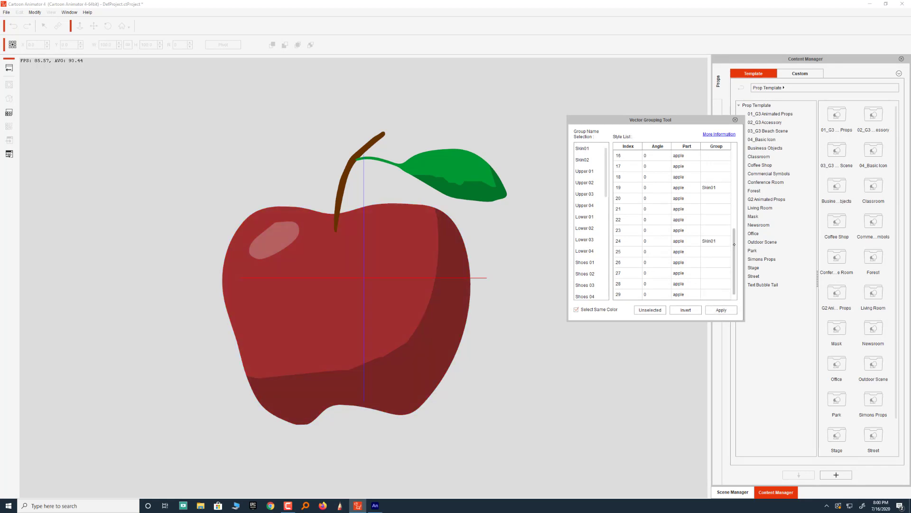
Check the remaining styles for the one that highlights the green leaf and assign the leaf colour to the Skin02 group.
mouse_move(735, 243)
mouse_down()
mouse_move(735, 217)
mouse_move(734, 254)
mouse_up()
click(722, 294)
click(720, 284)
click(718, 273)
click(719, 263)
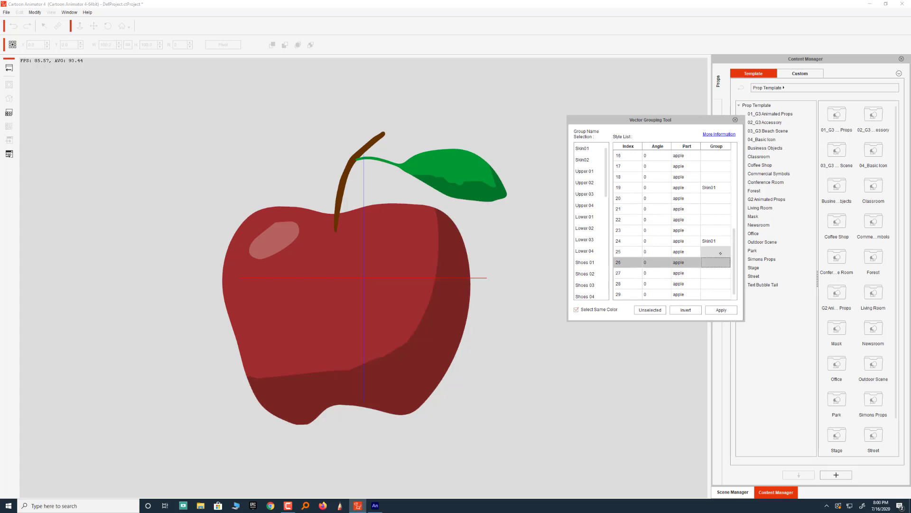
click(720, 251)
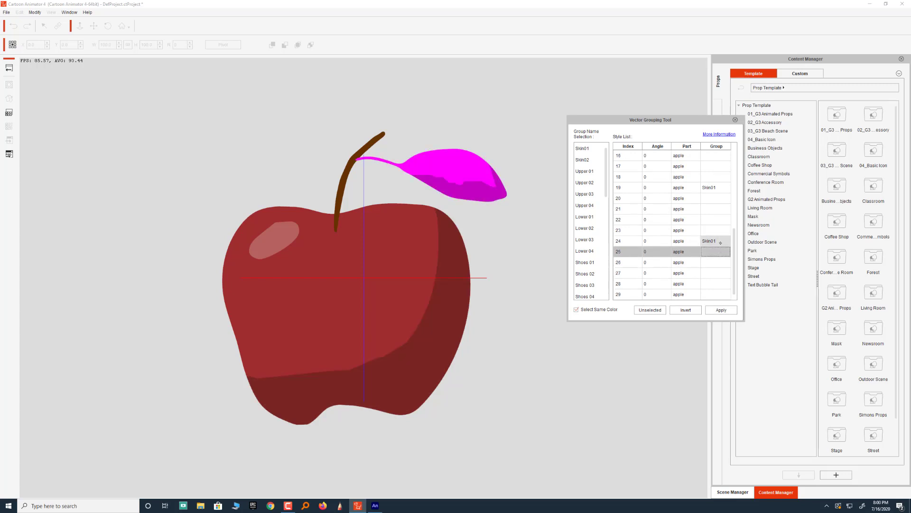
click(585, 159)
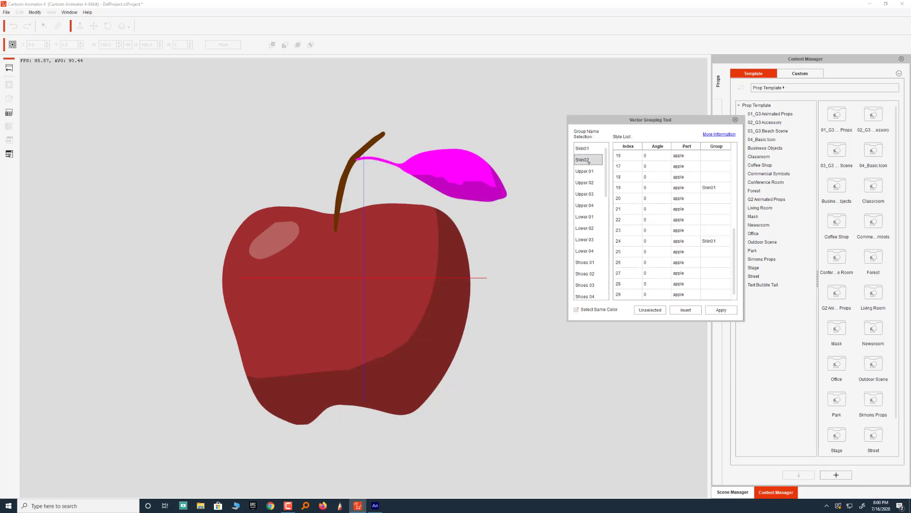
click(721, 309)
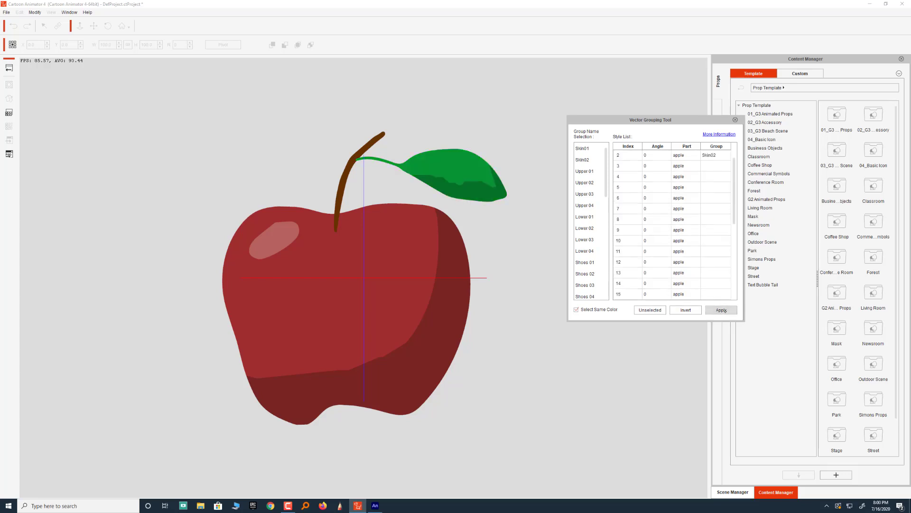
Assign the brown stem's style at index 1 to the Upper 01 group, and leave the grouping tool and Composer for the stage.
drag(734, 167, 734, 156)
click(720, 156)
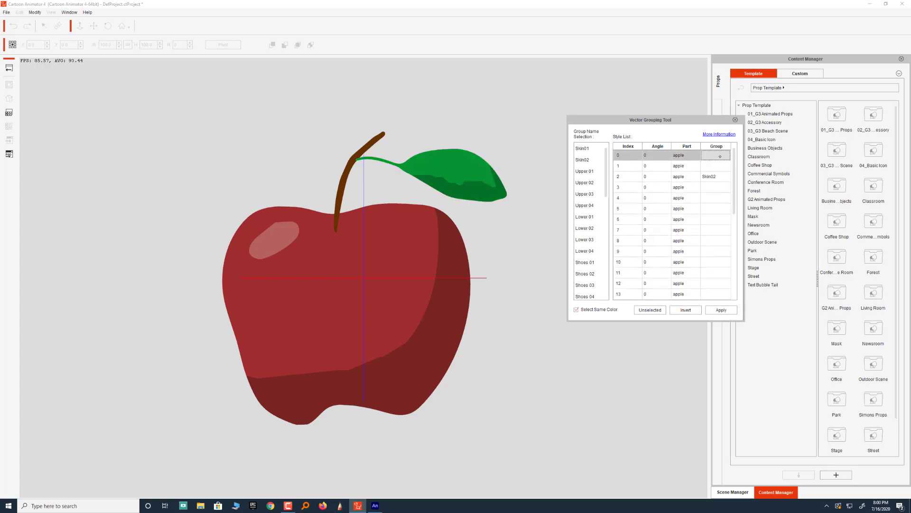
click(719, 165)
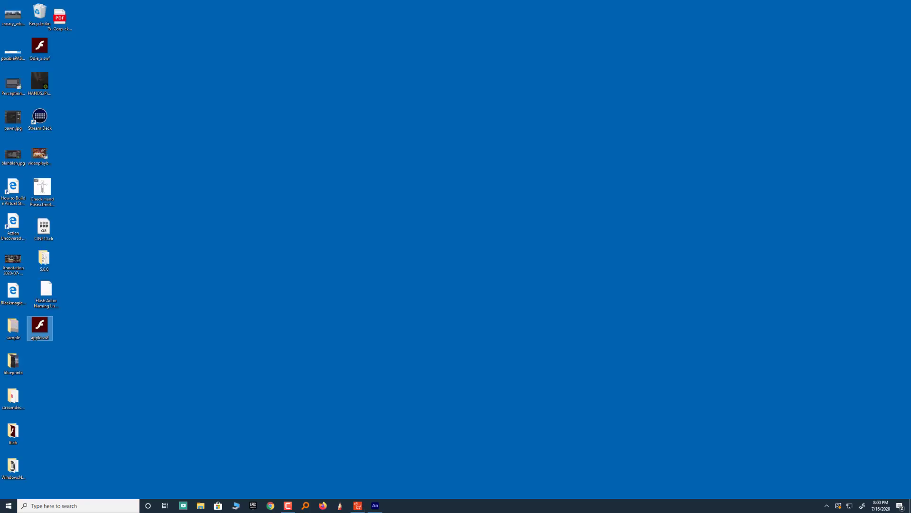
click(358, 506)
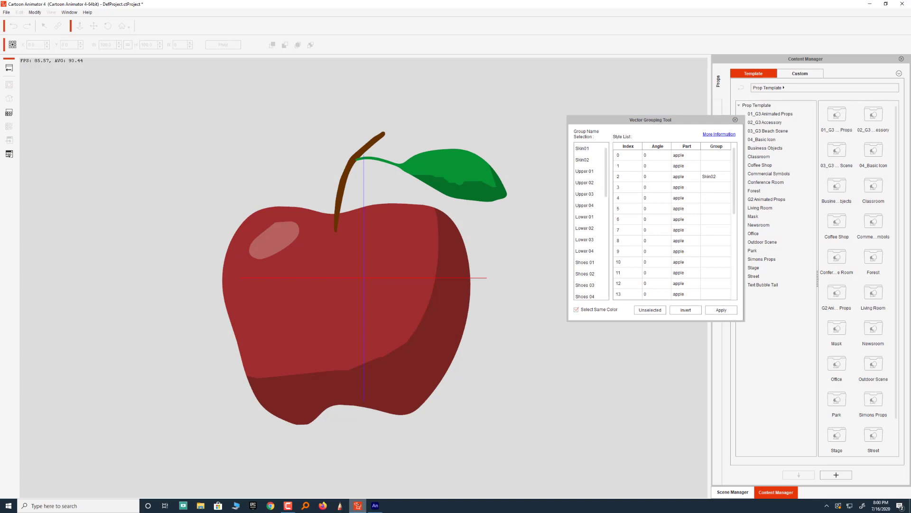
drag(606, 187, 612, 147)
click(585, 171)
click(721, 309)
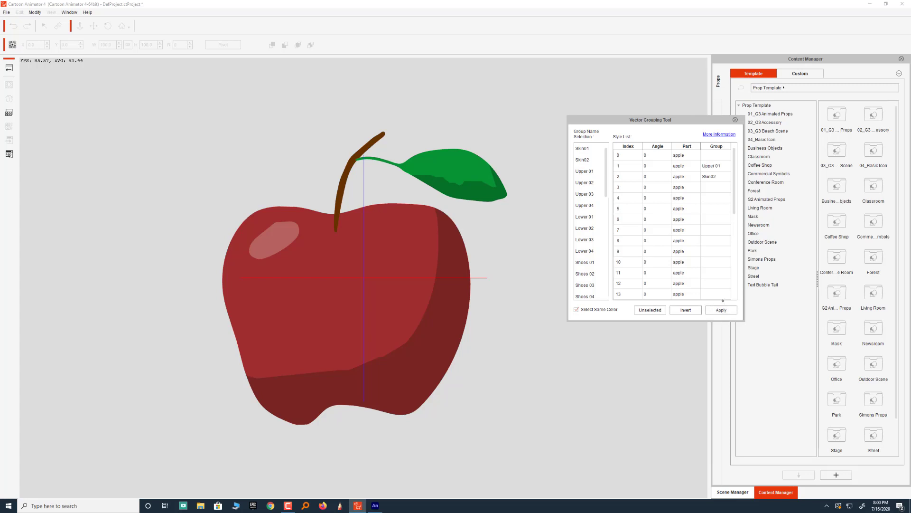
click(735, 121)
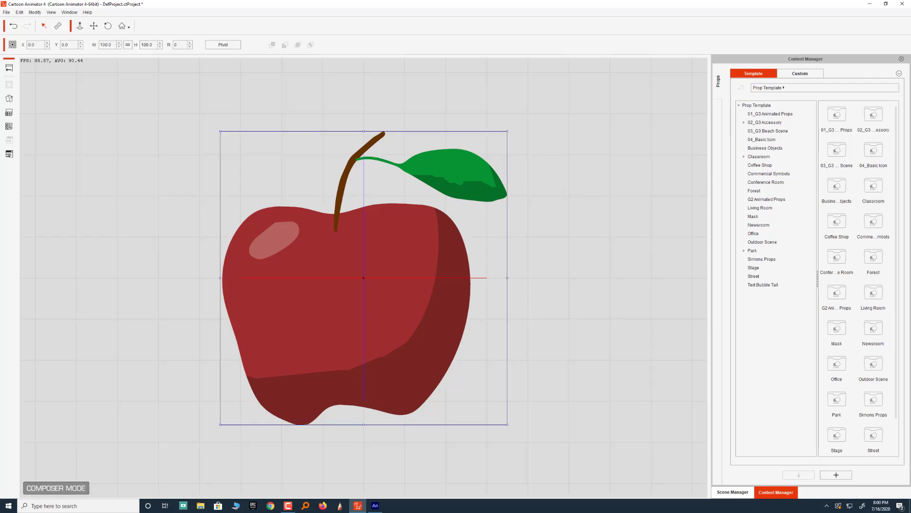
click(9, 68)
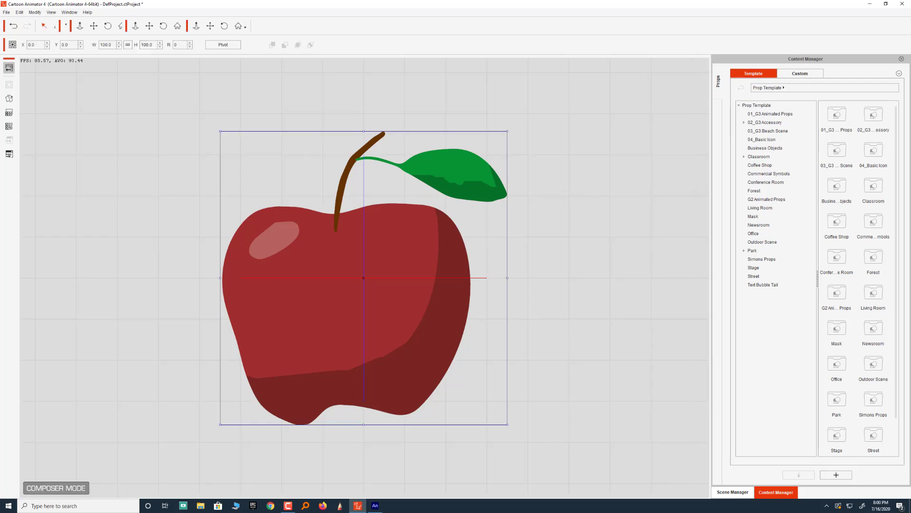
Move the apple beside the pink-shirted dummy and save it to the custom prop library as Apple.
click(544, 231)
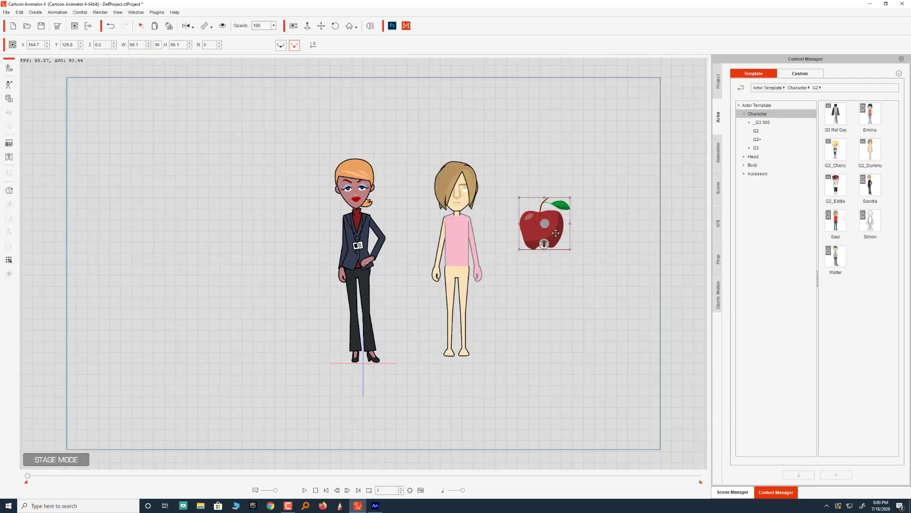
drag(545, 232, 530, 252)
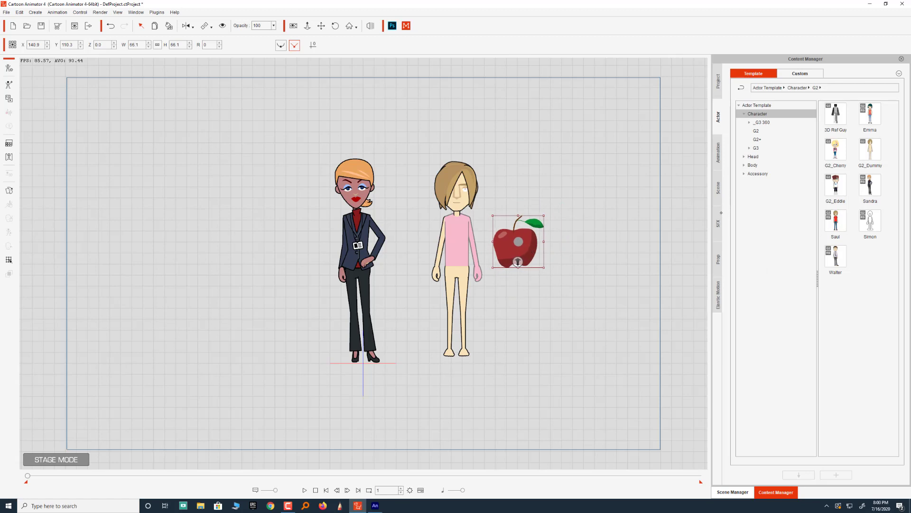
click(719, 259)
click(809, 74)
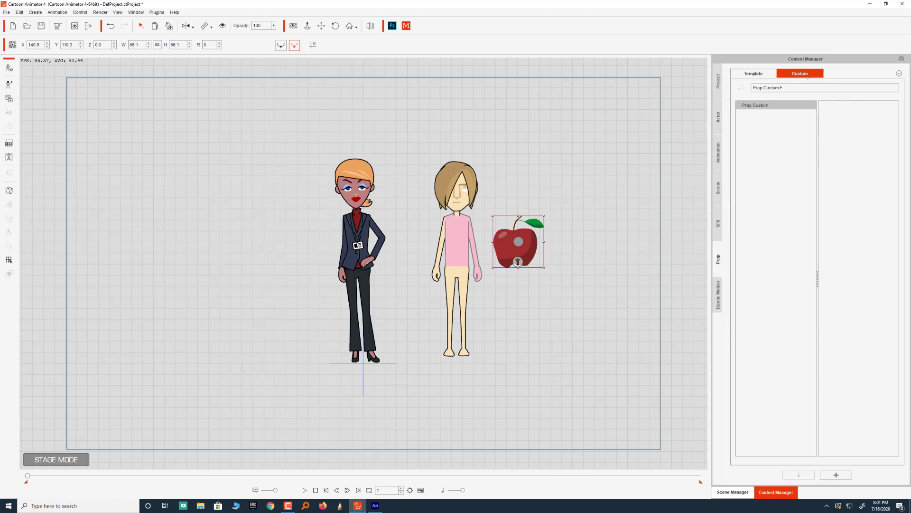
click(836, 474)
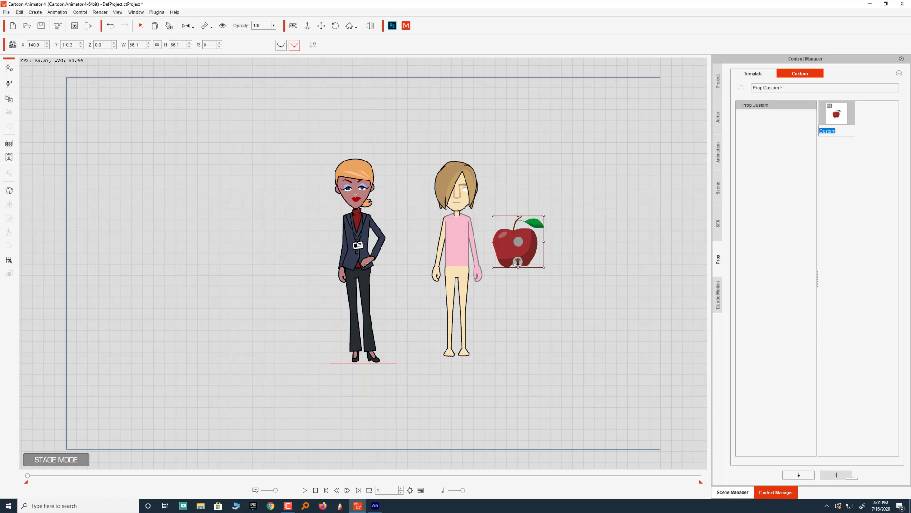
text(Apple)
key(Return)
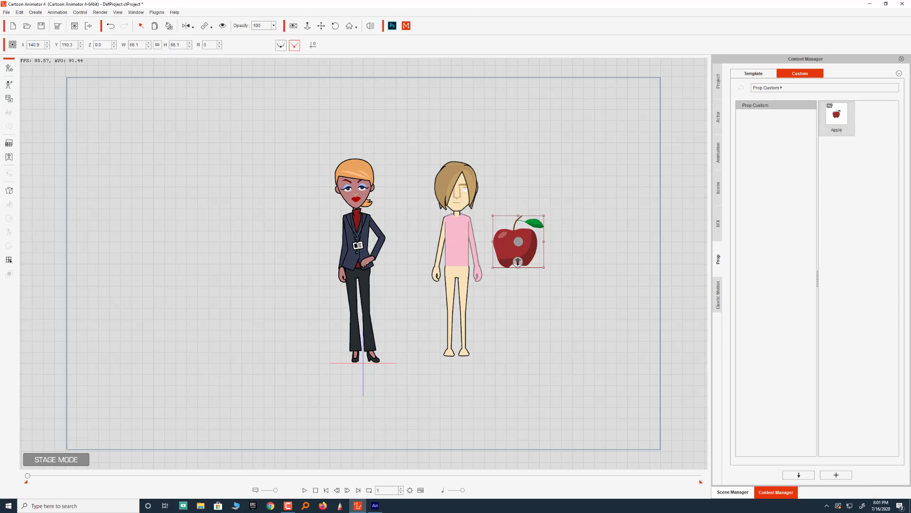
Test the saved Apple prop by placing a copy on the stage and deleting it.
drag(837, 114, 572, 156)
key(Delete)
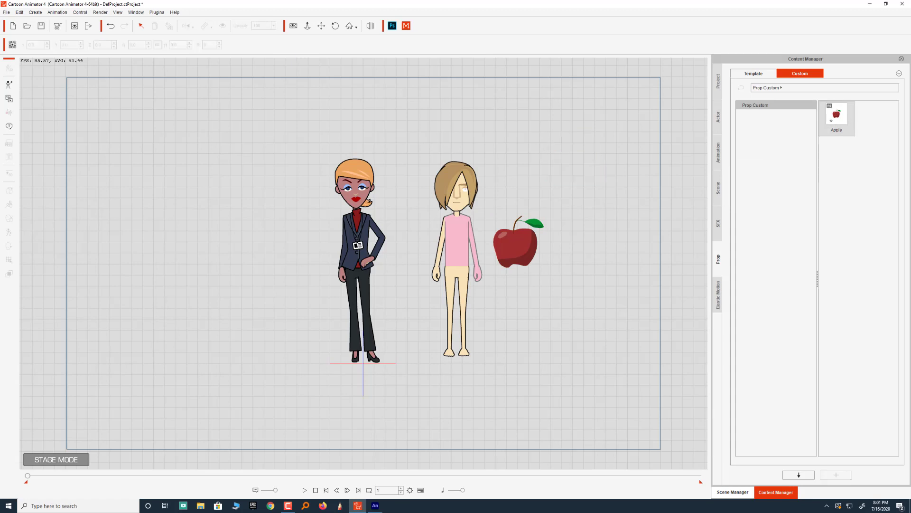
Locate the saved Apple.ctProp in its folder and add it from there to the stage, away from the woman on her free side.
right_click(839, 117)
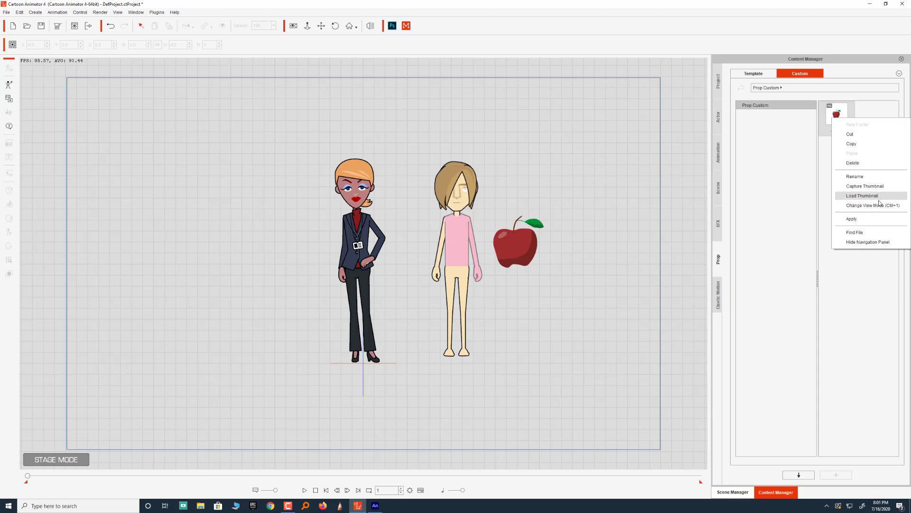
click(864, 234)
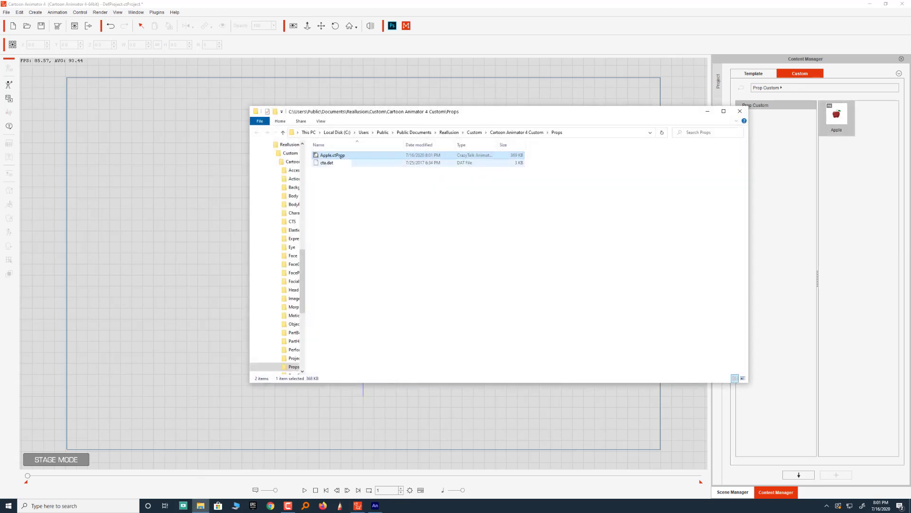
drag(333, 155, 190, 229)
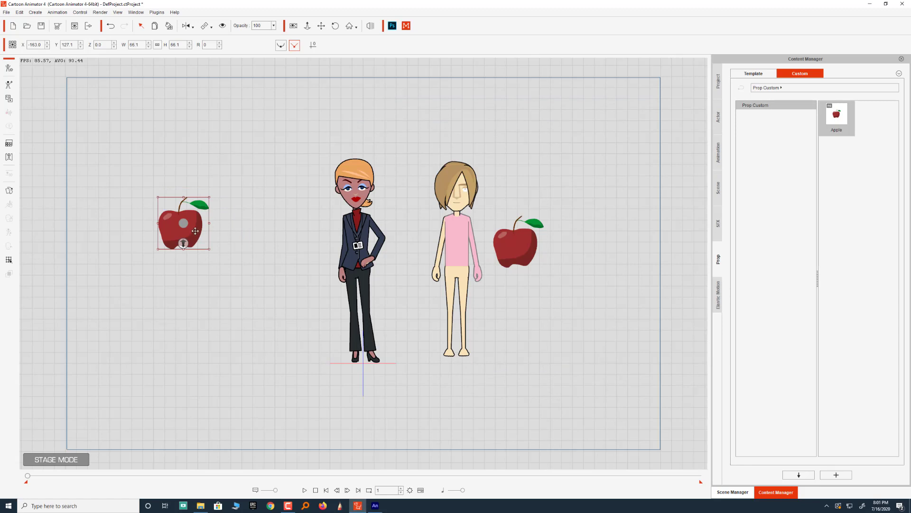
key(Escape)
click(188, 227)
Open Render Style for the apple beside the dummy and go through its Skin01, Skin02 and Upper 01 groups.
click(522, 244)
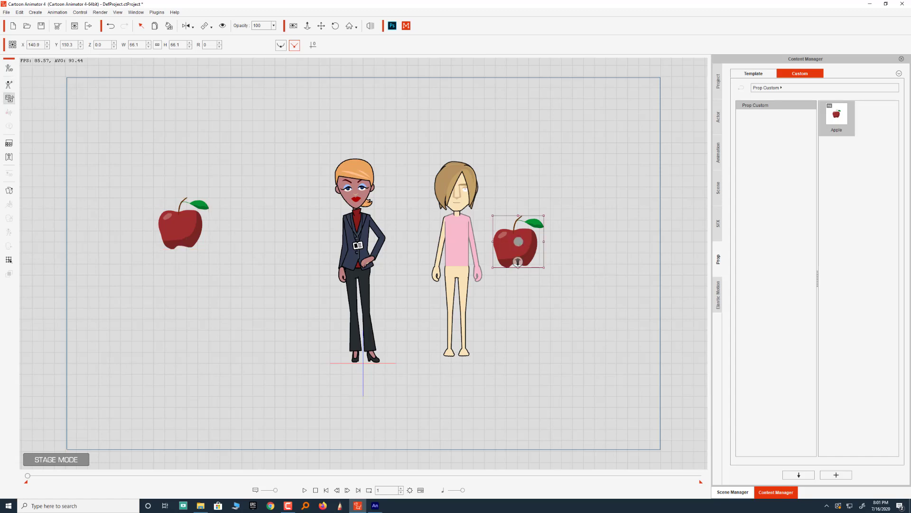
click(9, 143)
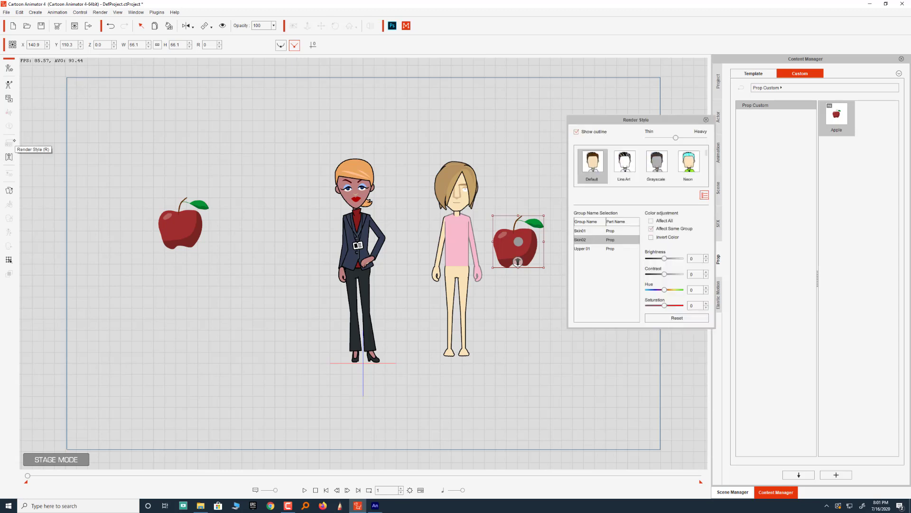
click(590, 231)
key(Down)
key(Down)
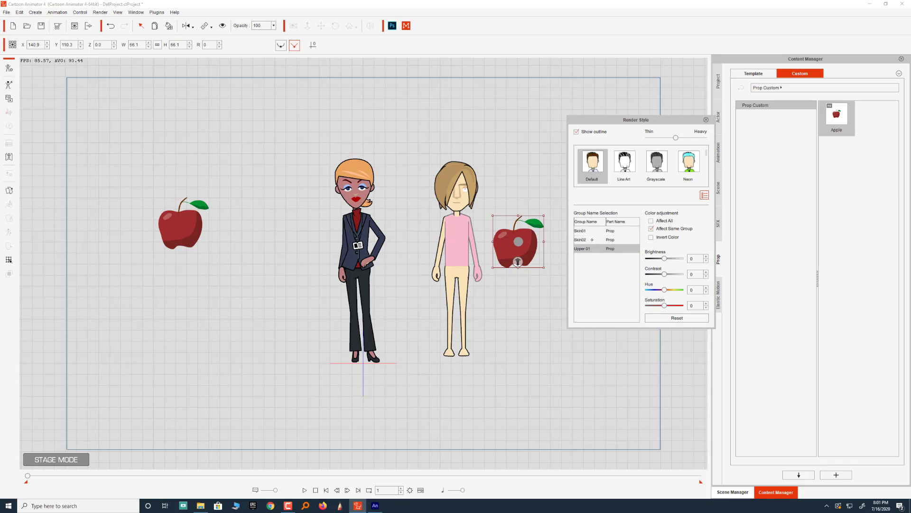
Set the hue of the apple's Skin01 body group to 25.
click(591, 231)
click(767, 342)
drag(664, 290, 668, 290)
Set the Skin02 leaf group's hue to -59 and the Skin01 body group's hue to 79.
click(590, 239)
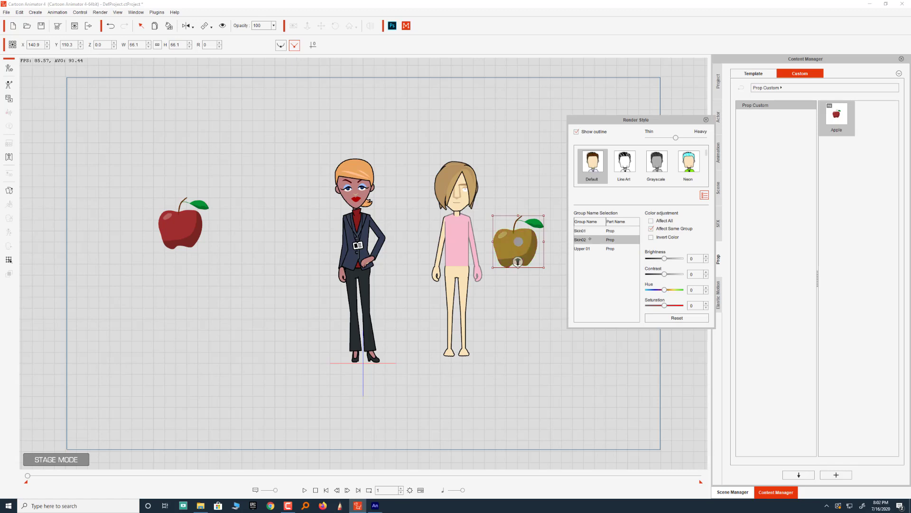
mouse_move(664, 289)
mouse_down()
mouse_move(674, 290)
mouse_move(659, 289)
mouse_up()
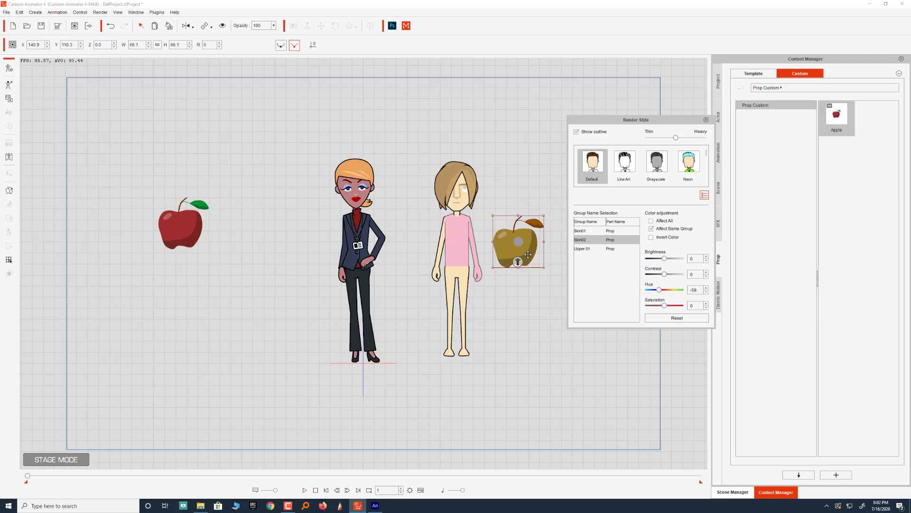
click(600, 229)
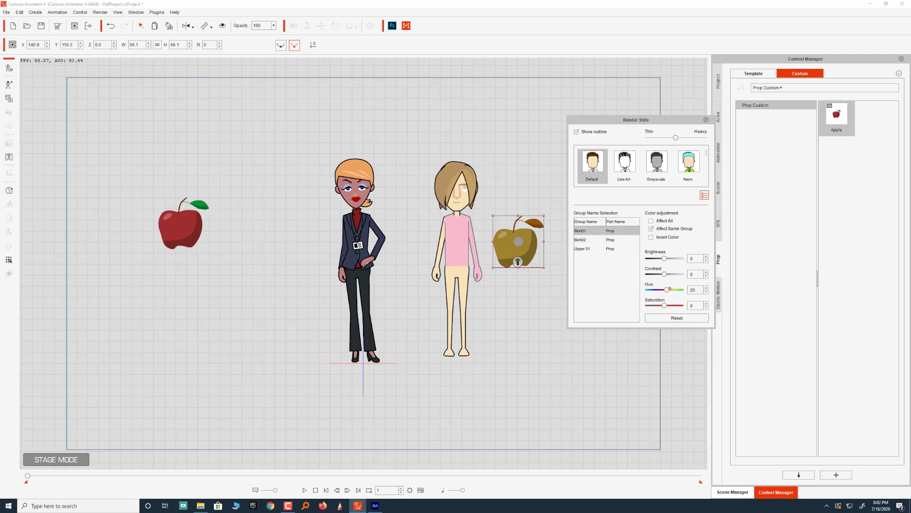
mouse_move(668, 290)
mouse_down()
mouse_move(680, 290)
mouse_move(672, 290)
mouse_up()
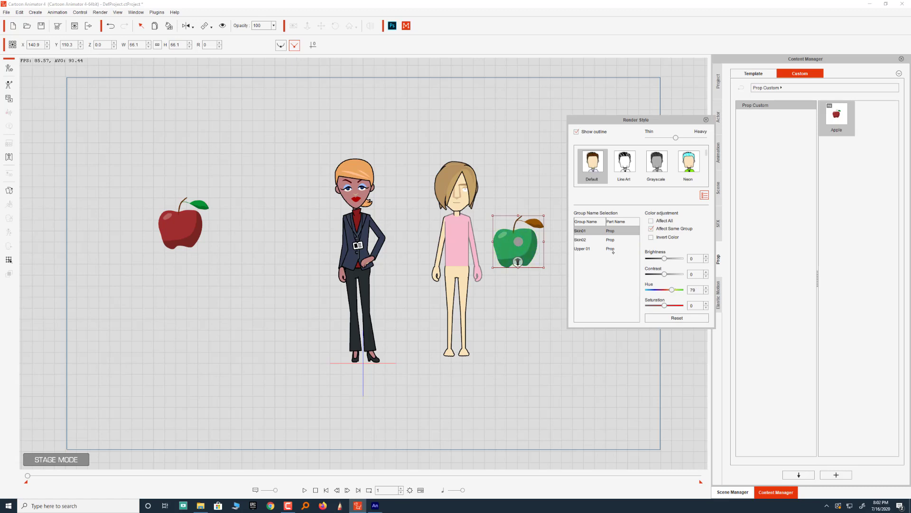
Try out colour adjustments on the Upper 01 stem group, bring its brightness back down, and close Render Style.
click(584, 248)
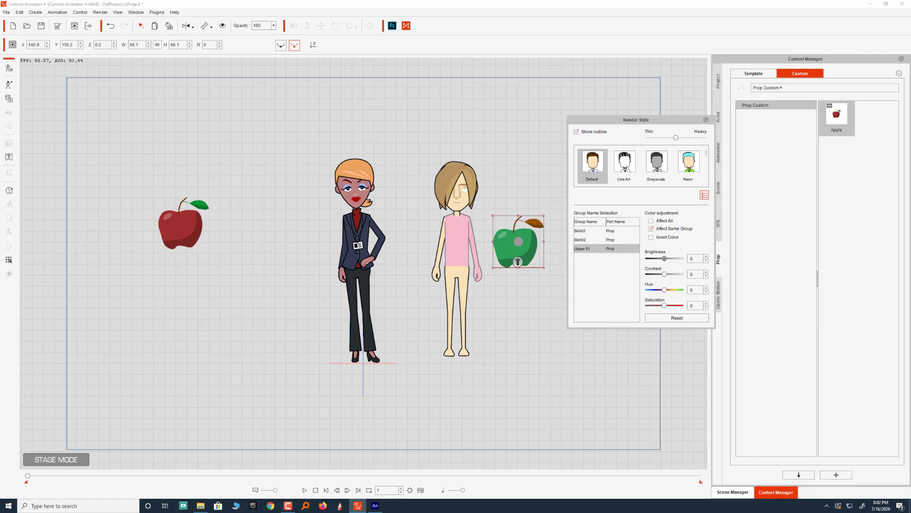
mouse_move(664, 258)
mouse_down()
mouse_move(688, 259)
mouse_move(671, 259)
mouse_up()
mouse_move(664, 289)
mouse_down()
mouse_move(674, 290)
mouse_move(660, 289)
mouse_move(655, 306)
mouse_move(673, 305)
mouse_move(662, 304)
mouse_up()
drag(670, 258, 663, 259)
click(707, 120)
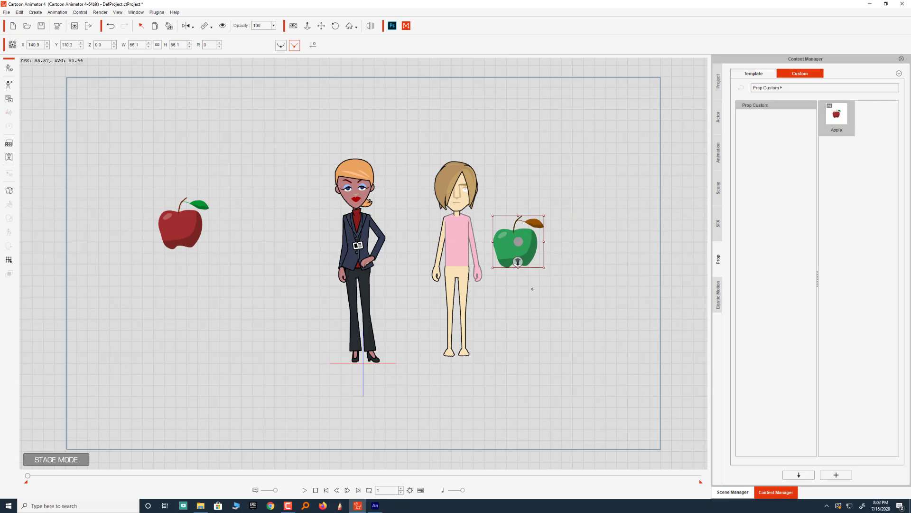
Save the recoloured apple as a new custom prop named Green Apple without overwriting the existing Apple.
click(838, 475)
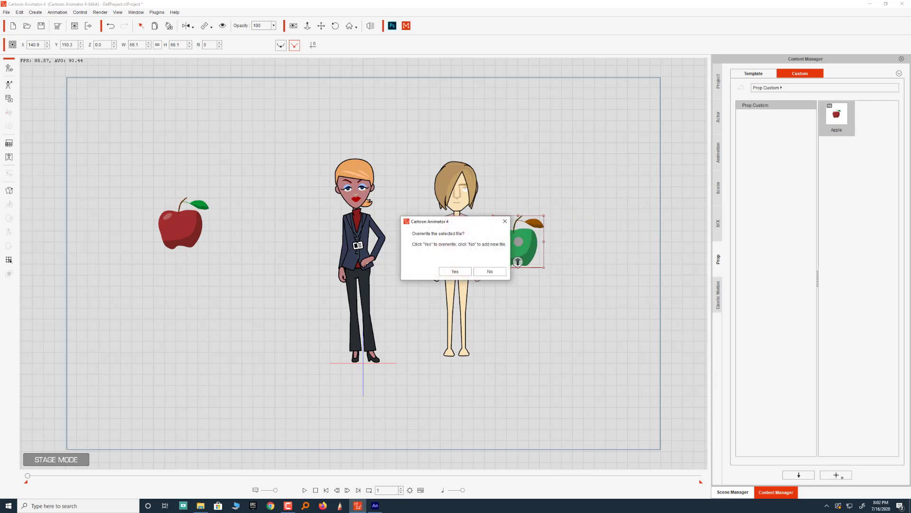
click(497, 272)
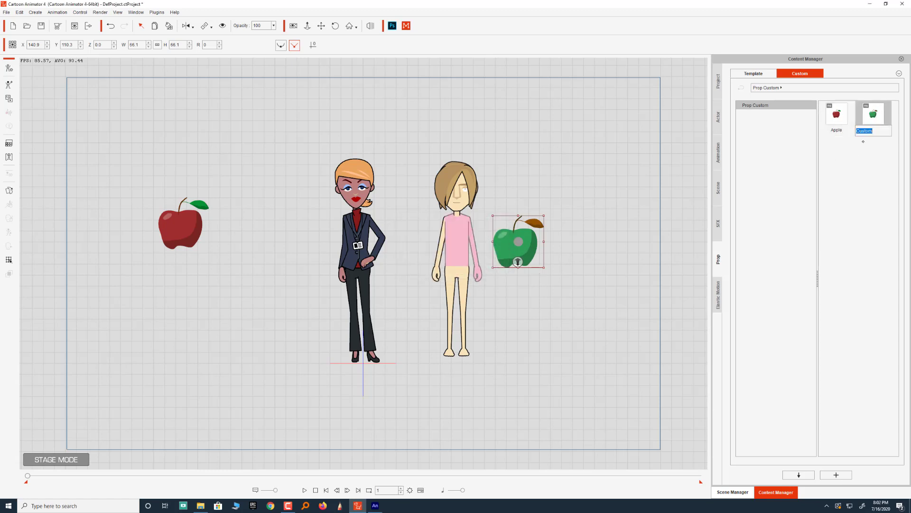
text(Green Apple)
key(Return)
Add one Apple and one Green Apple from the custom props to the stage and position both above the characters.
drag(836, 115, 583, 148)
drag(873, 114, 603, 197)
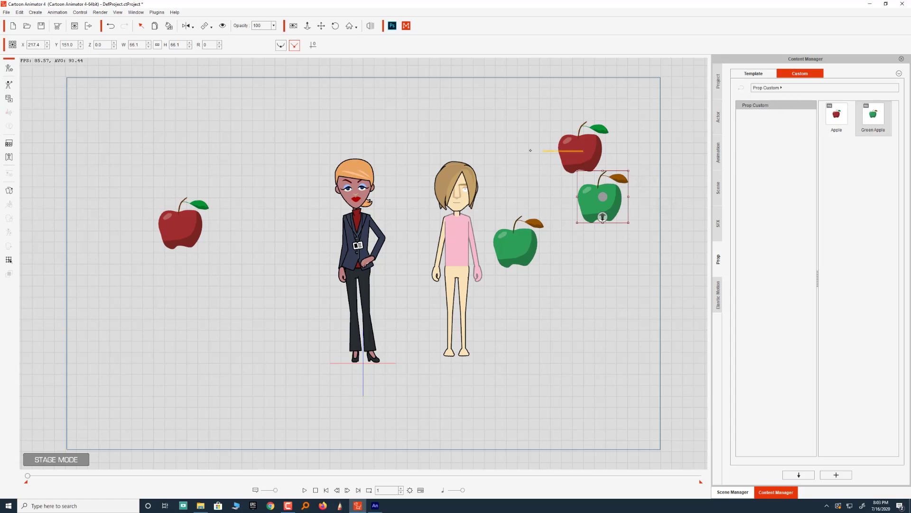
click(584, 149)
drag(584, 149, 412, 129)
click(615, 211)
drag(614, 210, 590, 140)
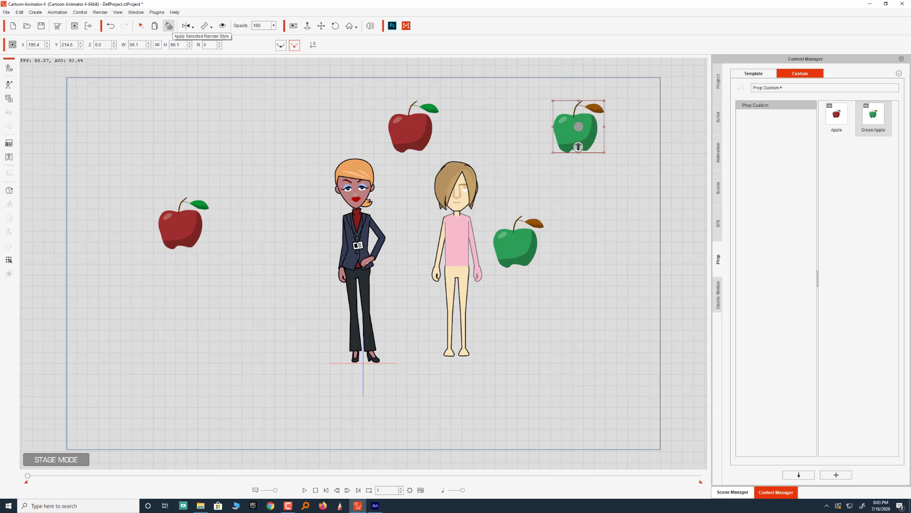
drag(582, 147, 546, 121)
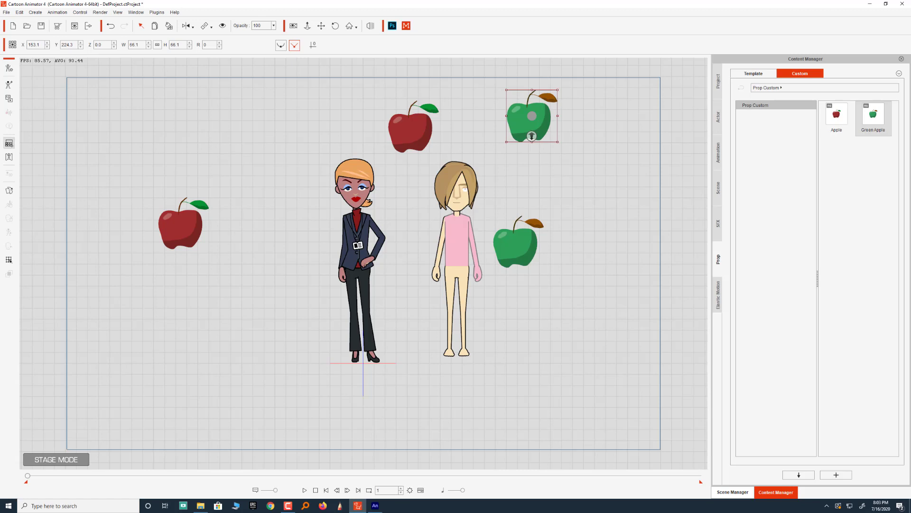
Check the upper green apple's Render Style, and apply its selected render style to both red apples.
click(9, 142)
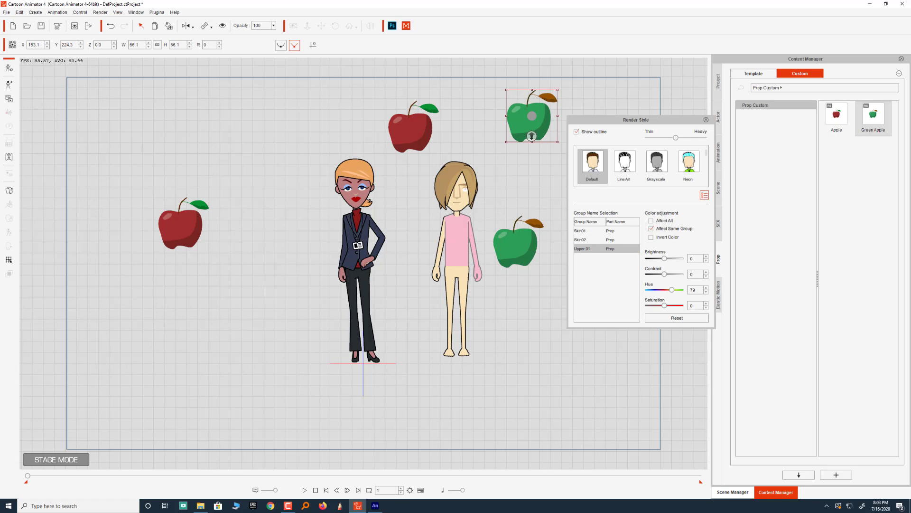
click(707, 121)
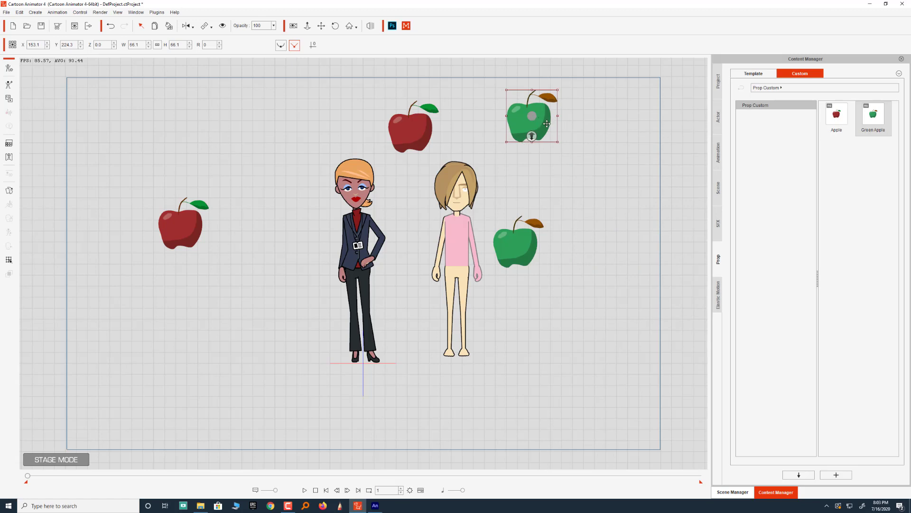
click(169, 26)
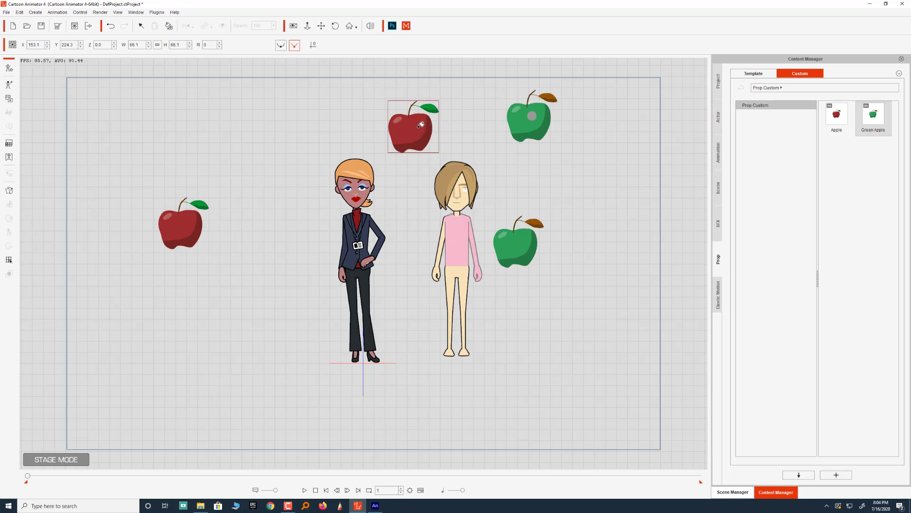
drag(421, 125, 421, 126)
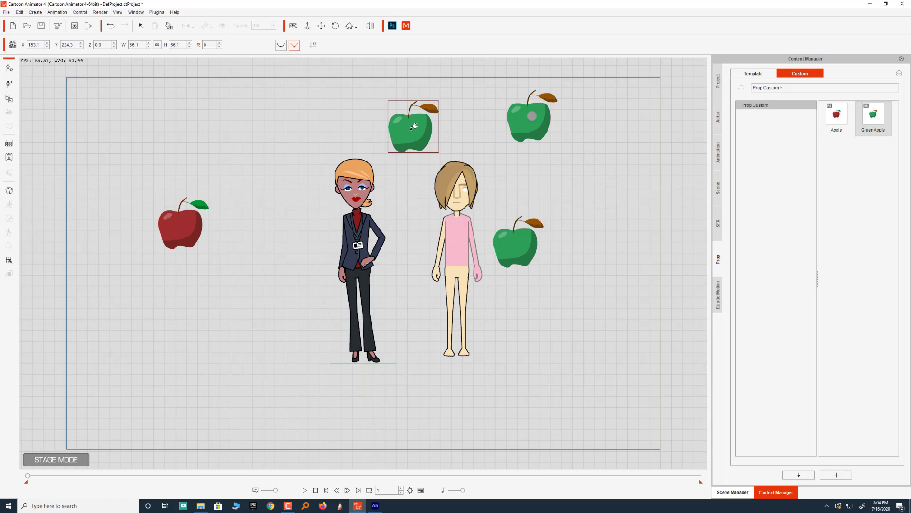
drag(191, 217, 190, 217)
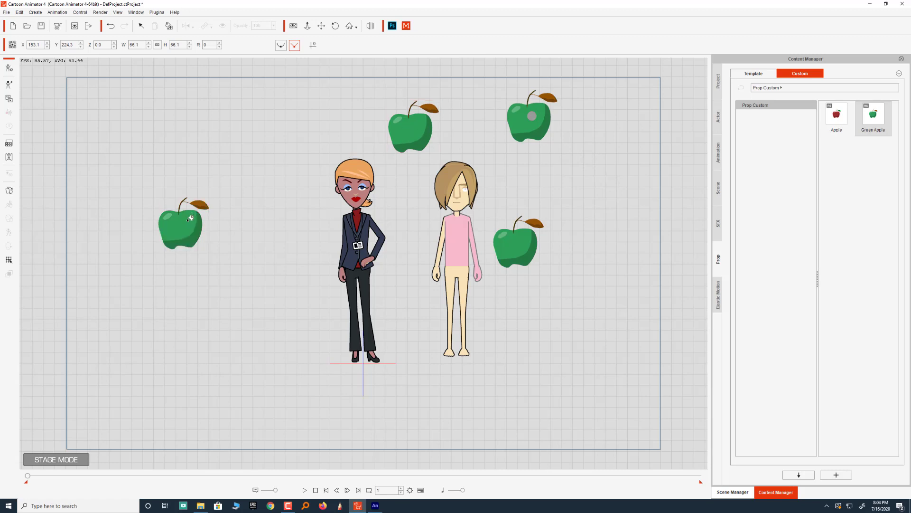
Apply the green apple's render style to the woman and to the dummy character.
click(371, 217)
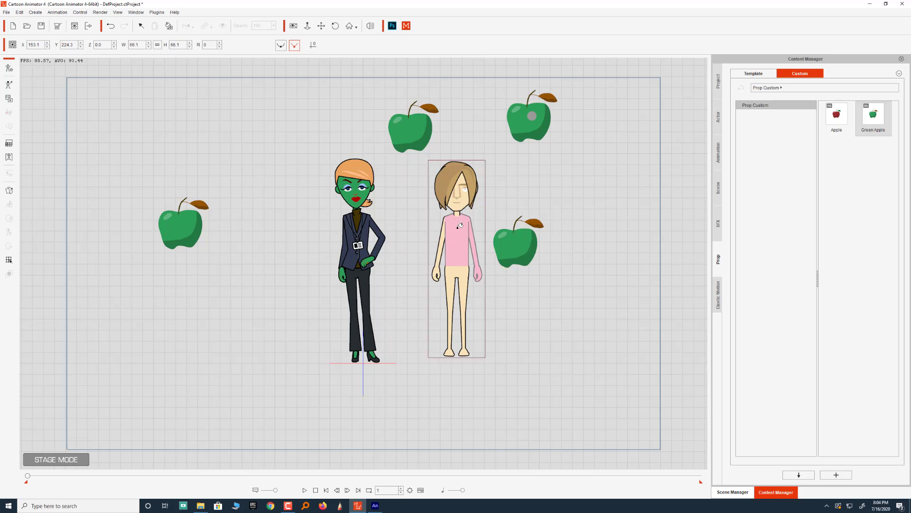
click(459, 227)
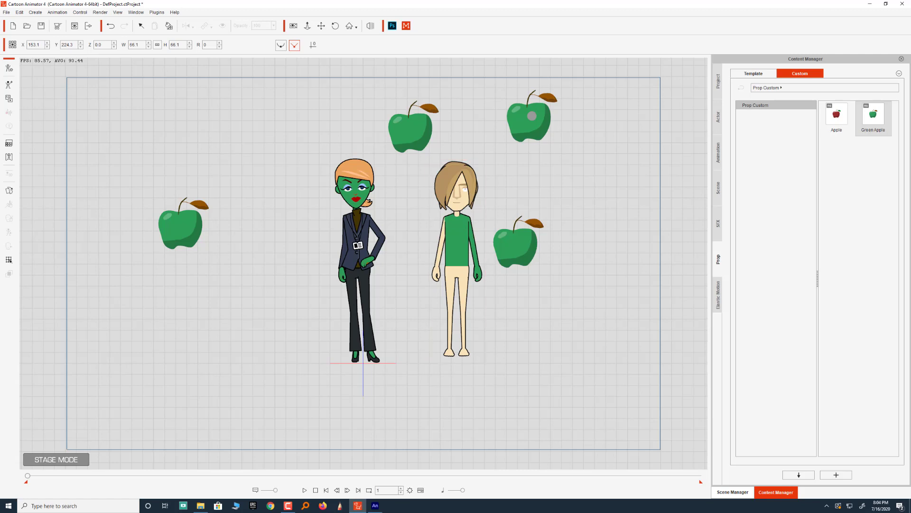
Add another red Apple and apply its render style to both characters, the apple above them, and the apple beside the dummy.
drag(836, 116, 620, 184)
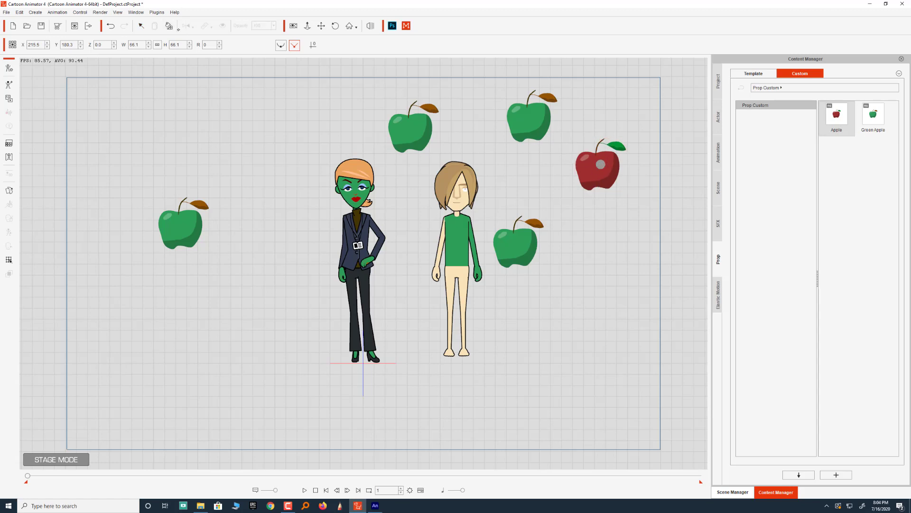
click(367, 230)
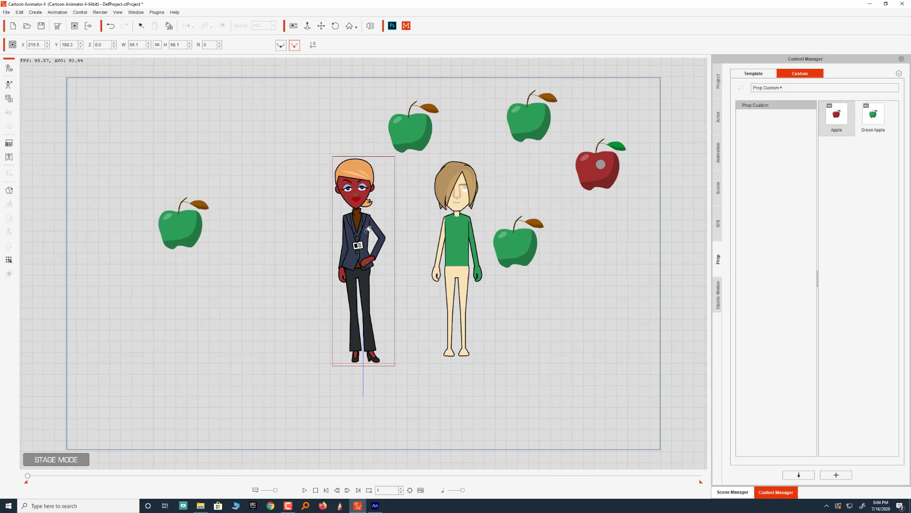
click(466, 228)
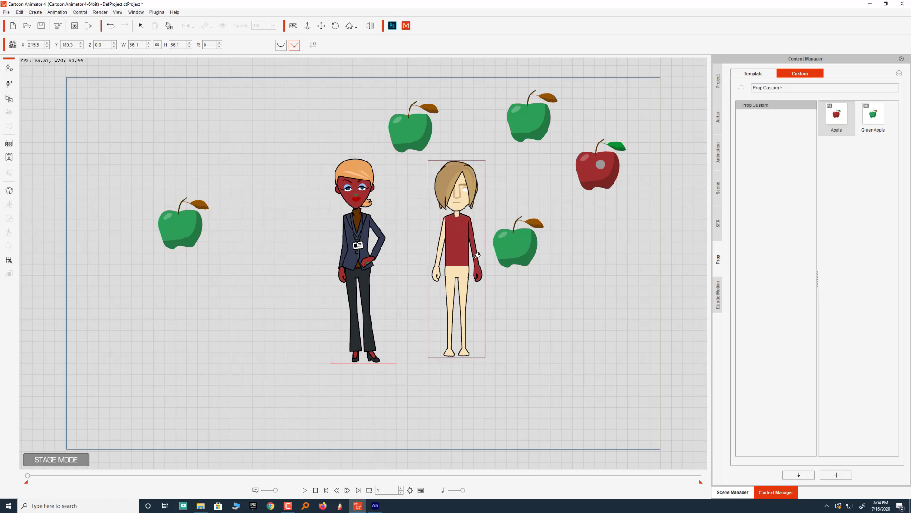
click(416, 128)
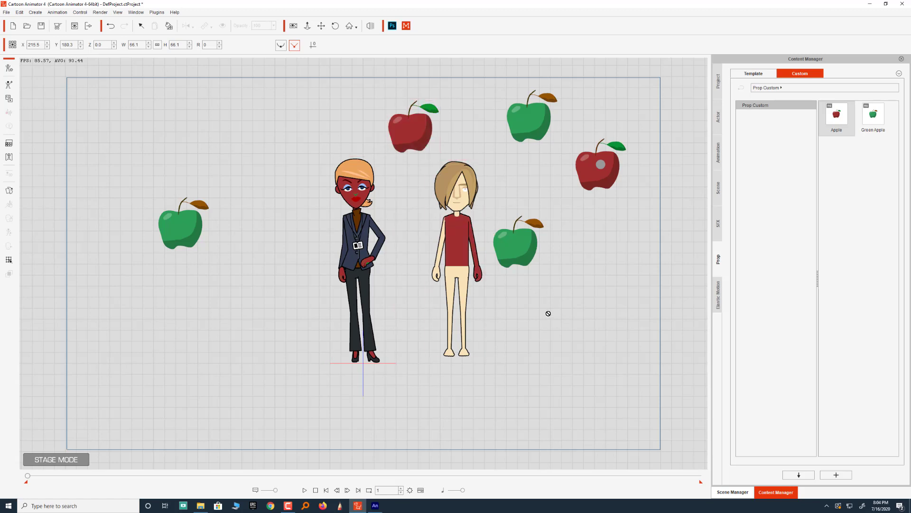
click(524, 244)
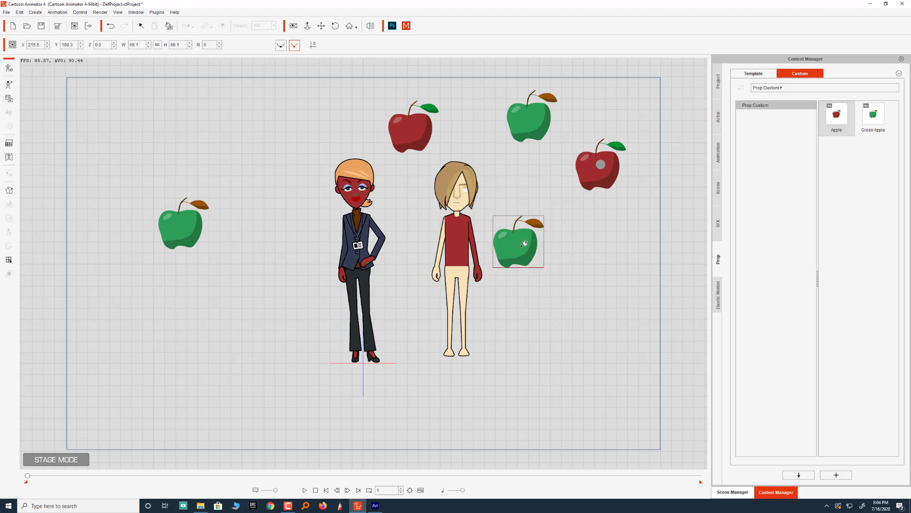
Apply the red apple's render style to the remaining green apples above, beside the dummy, and beside the woman.
click(533, 118)
click(189, 218)
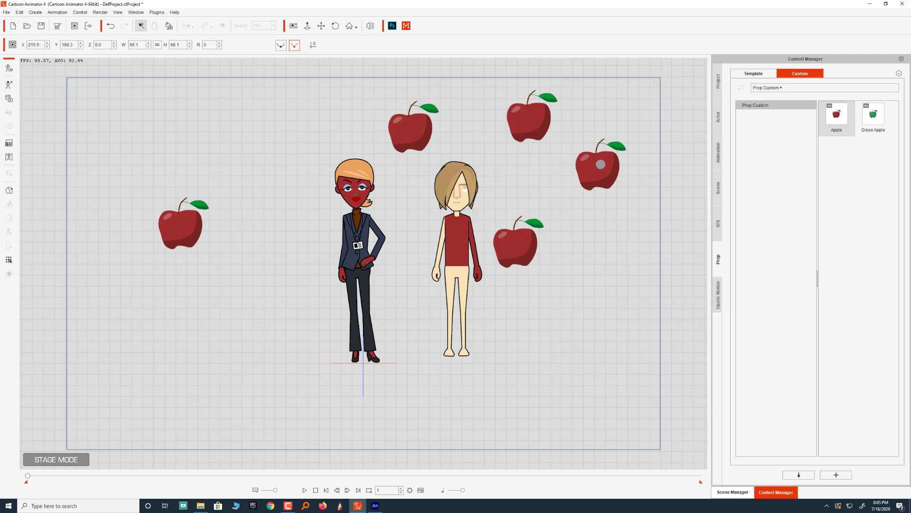
click(601, 164)
Move the woman away from the dummy to about X -35.5 and reset the colour adjustment of her Skin01 group in Render Style.
click(367, 235)
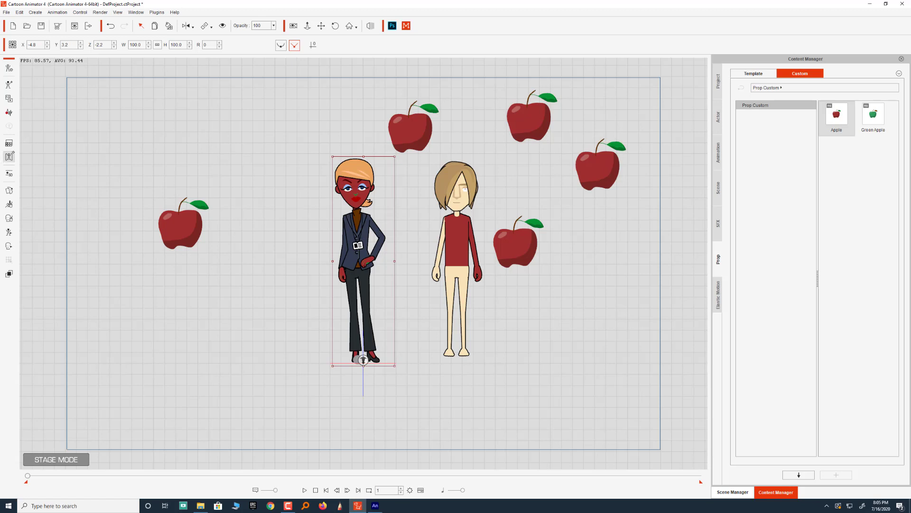
click(9, 143)
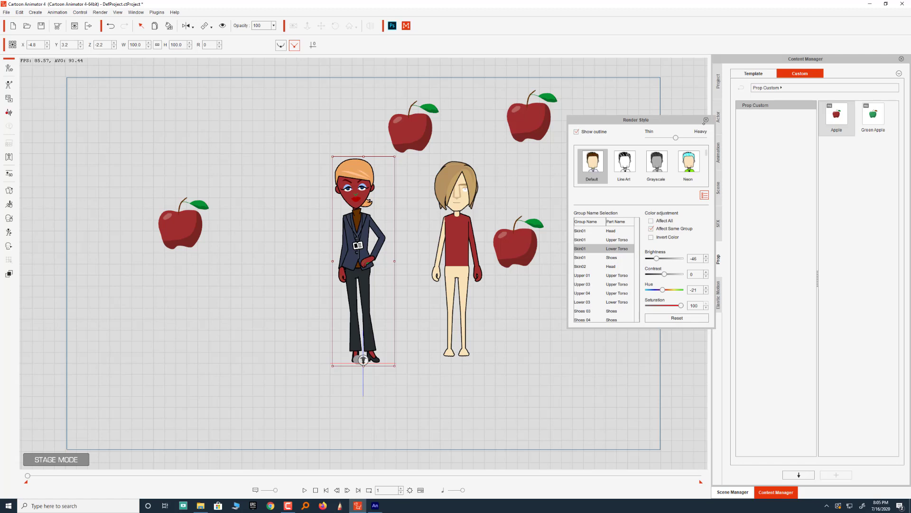
click(706, 120)
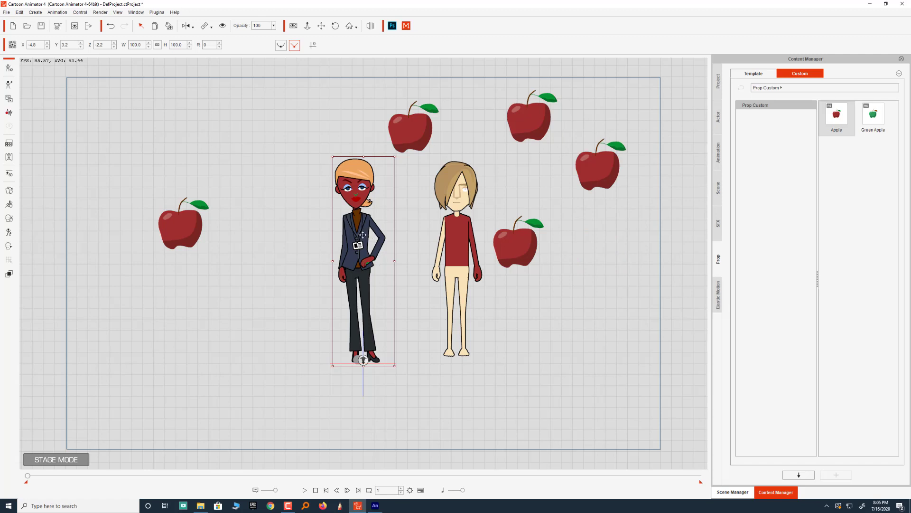
drag(363, 235, 329, 231)
click(9, 143)
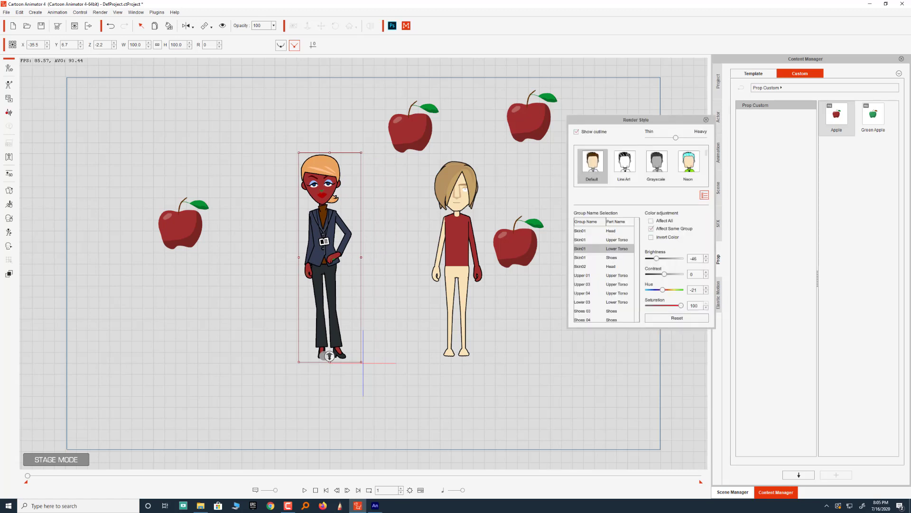
click(677, 318)
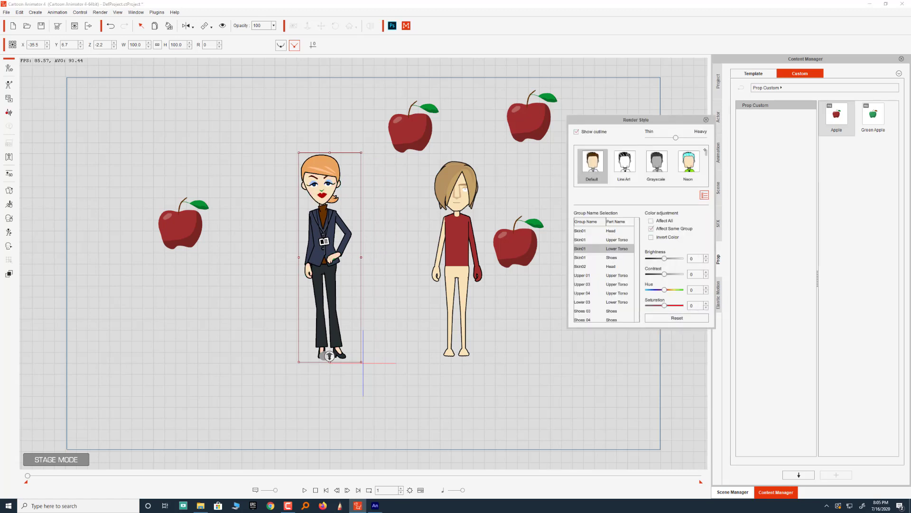
click(706, 120)
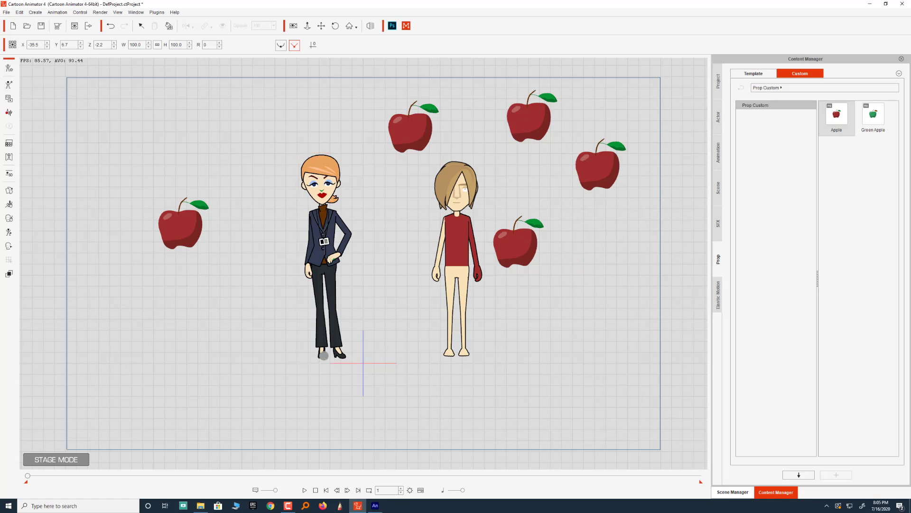
Apply the woman's reset render style to the dummy character and return to the Select tool.
click(463, 230)
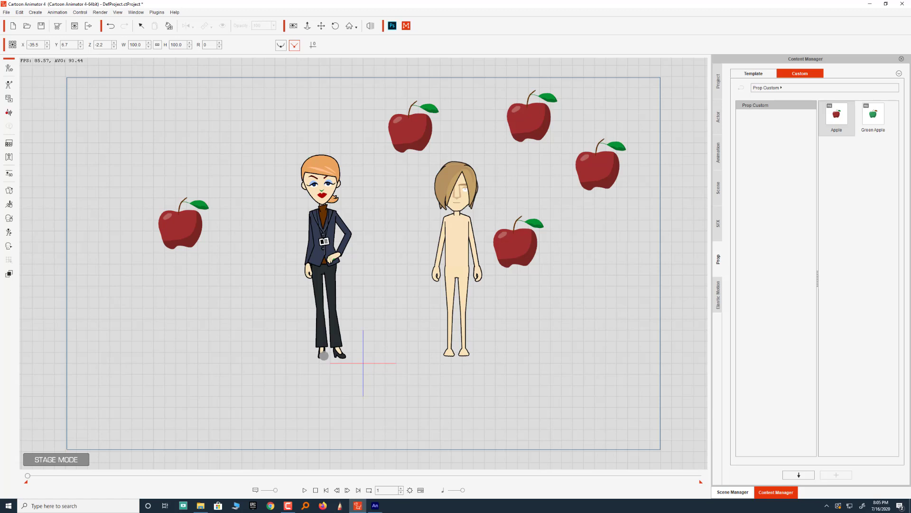
click(141, 26)
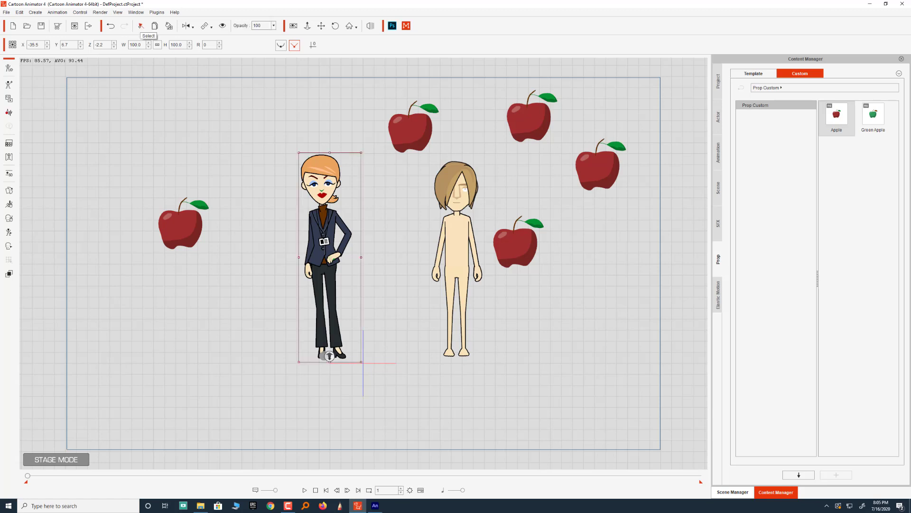